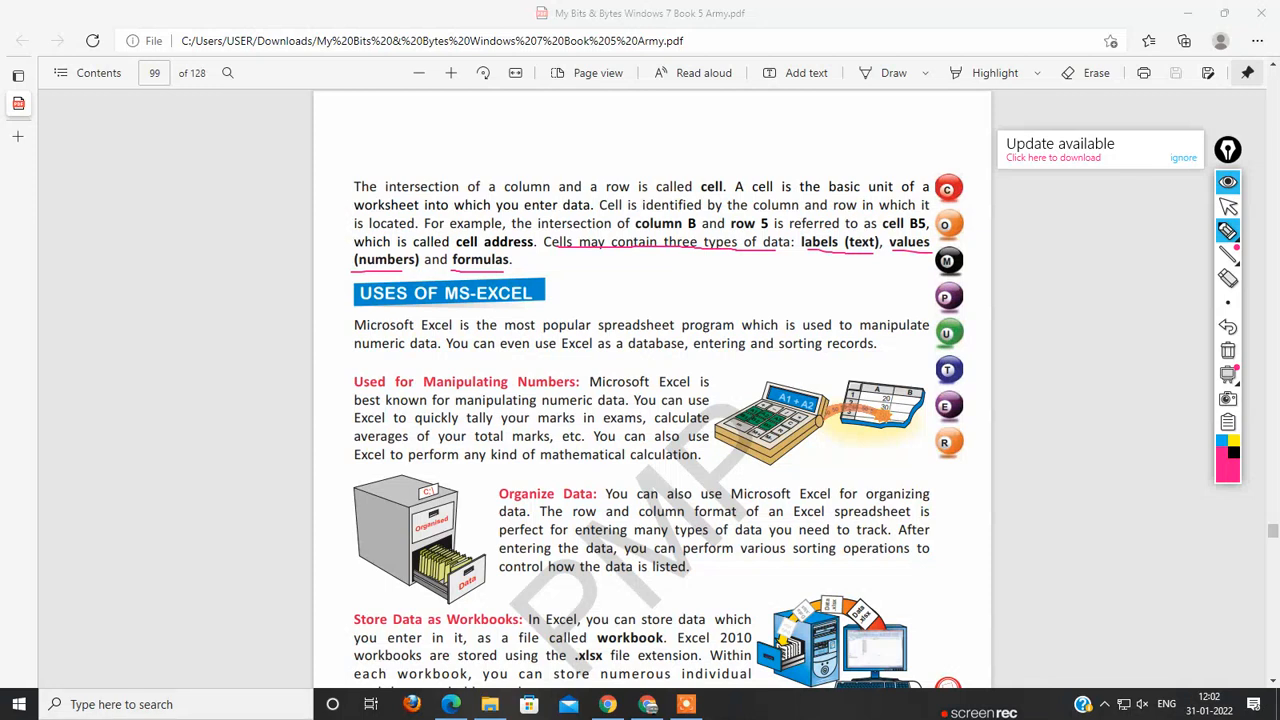
Step: Stop drawing and clear all pink underlines from page 99 of the PDF book
click(1228, 205)
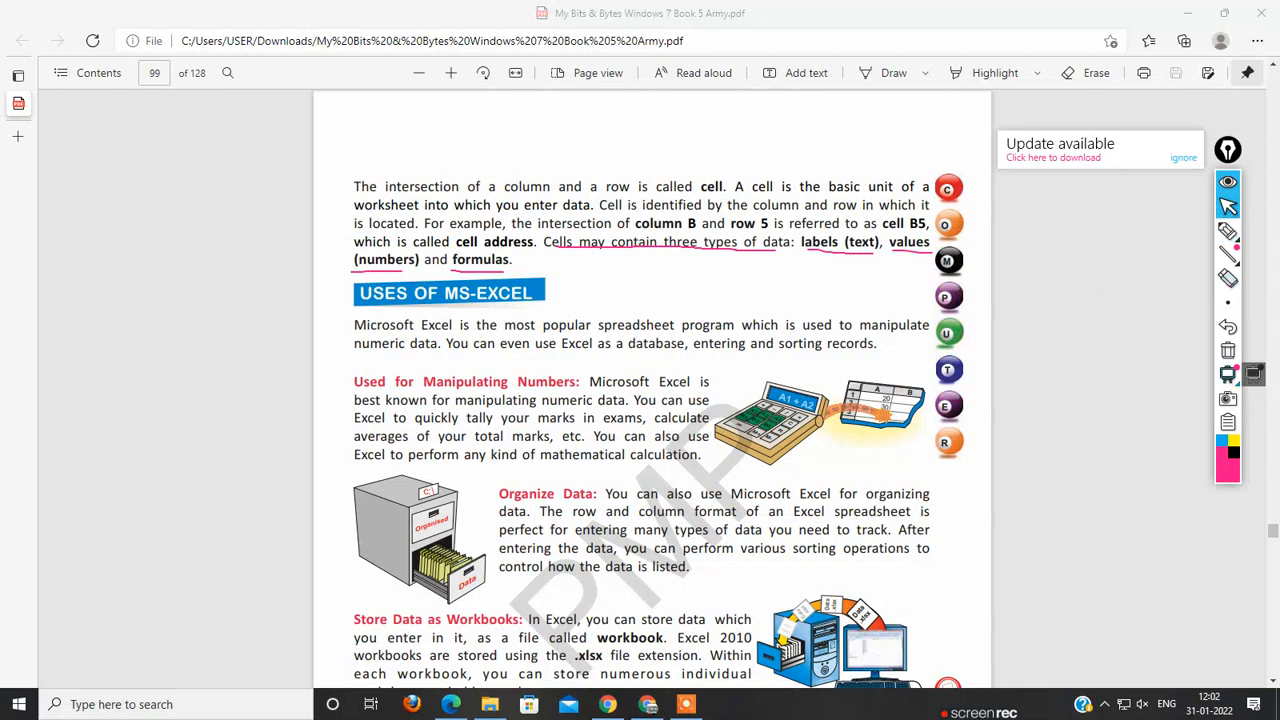
click(1228, 350)
click(652, 400)
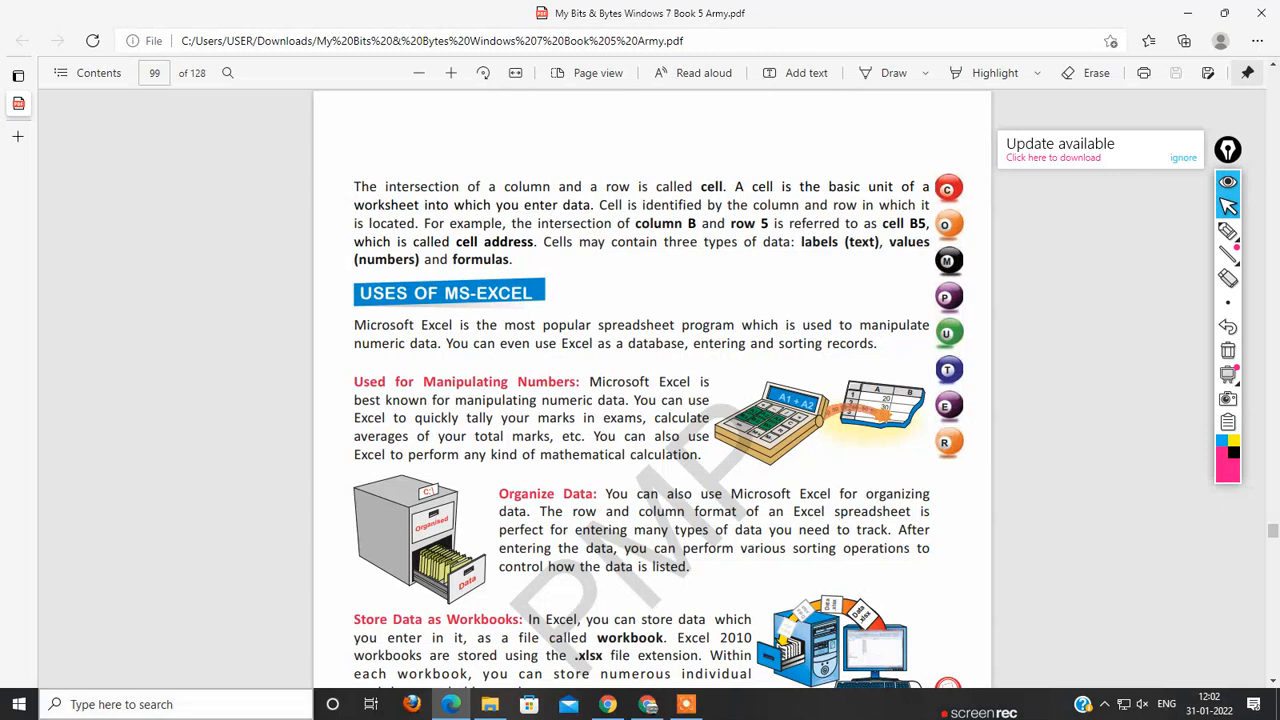
Step: Open Excel 2013, create a blank workbook and select cell D4
click(176, 704)
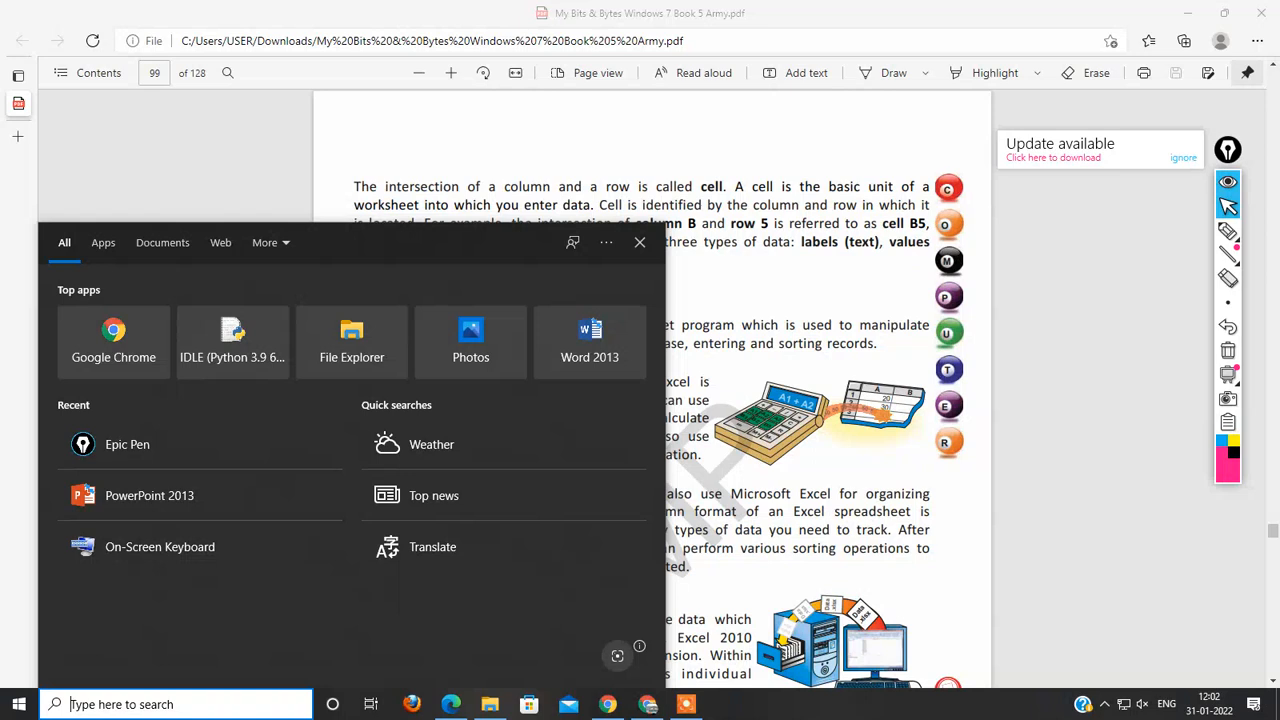
text(e)
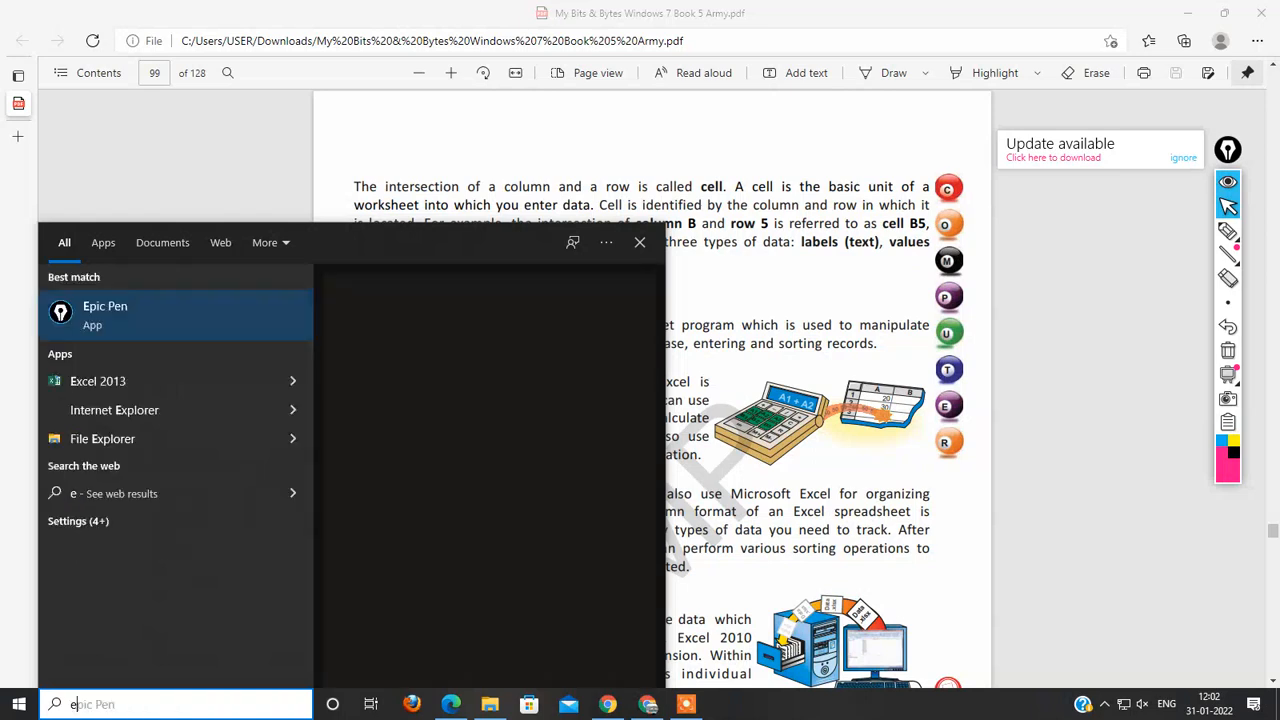
text(xcel)
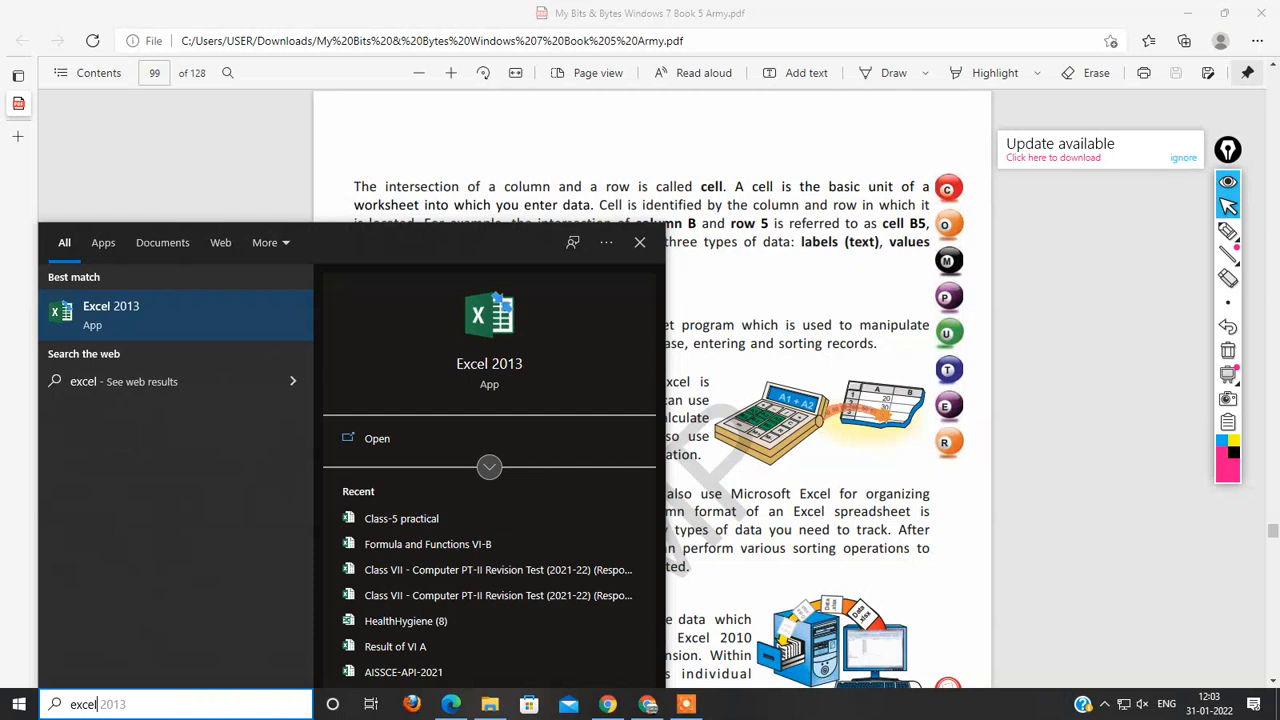
key(Return)
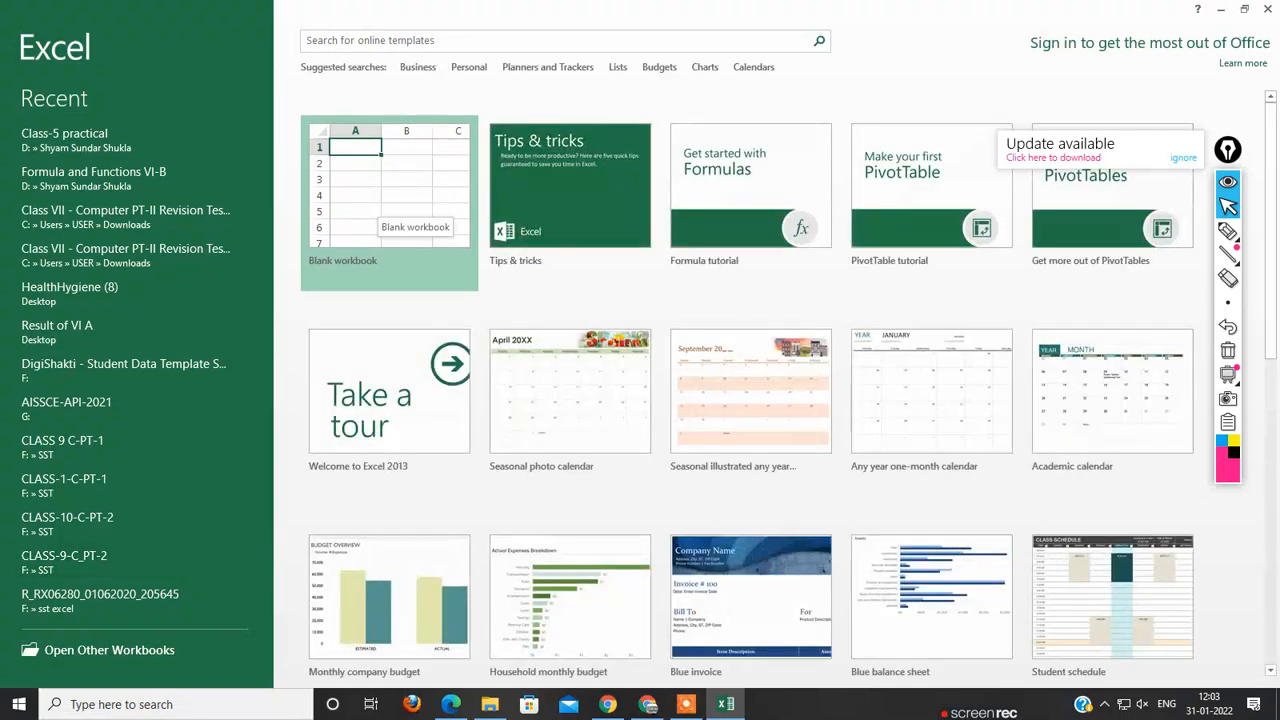
click(395, 200)
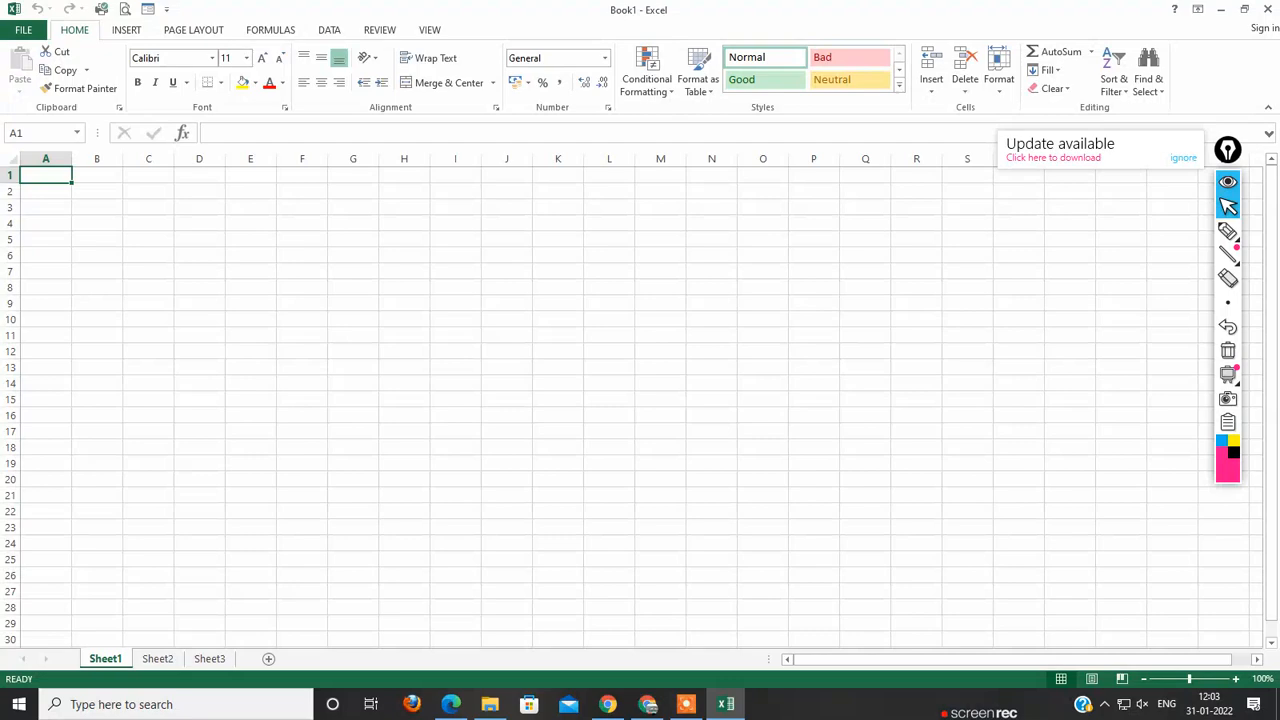
click(199, 223)
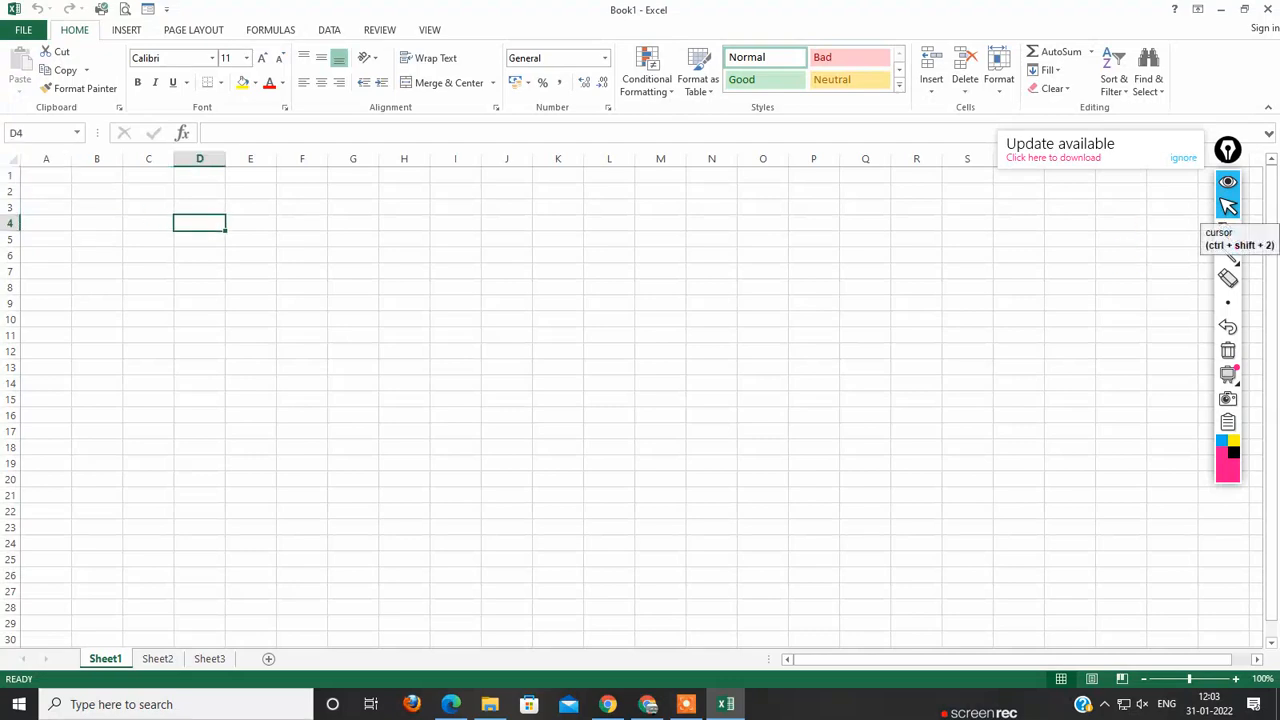
Step: With the Epic Pen, circle the workbook title, tick column headings A to D, and ring the row numbers
click(1228, 231)
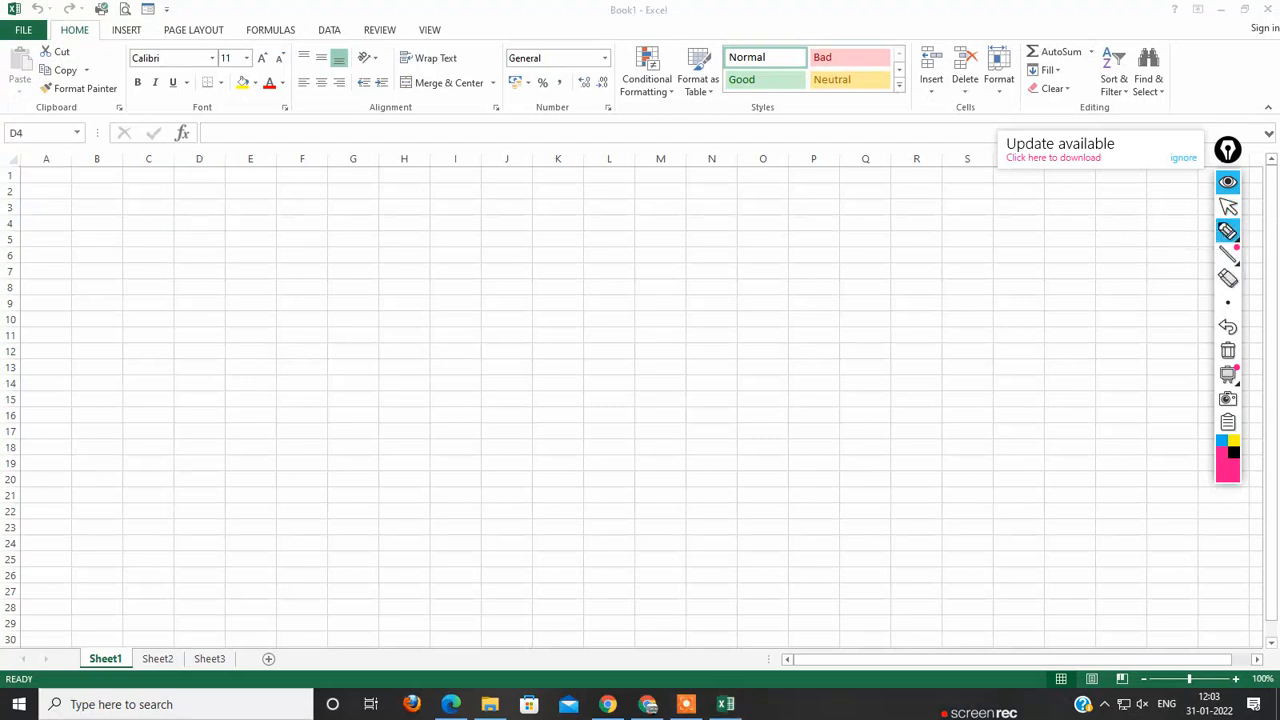
mouse_move(600, 24)
mouse_down()
mouse_move(683, 16)
mouse_move(680, 4)
mouse_move(590, 8)
mouse_move(589, 22)
mouse_move(608, 2)
mouse_move(644, 22)
mouse_up()
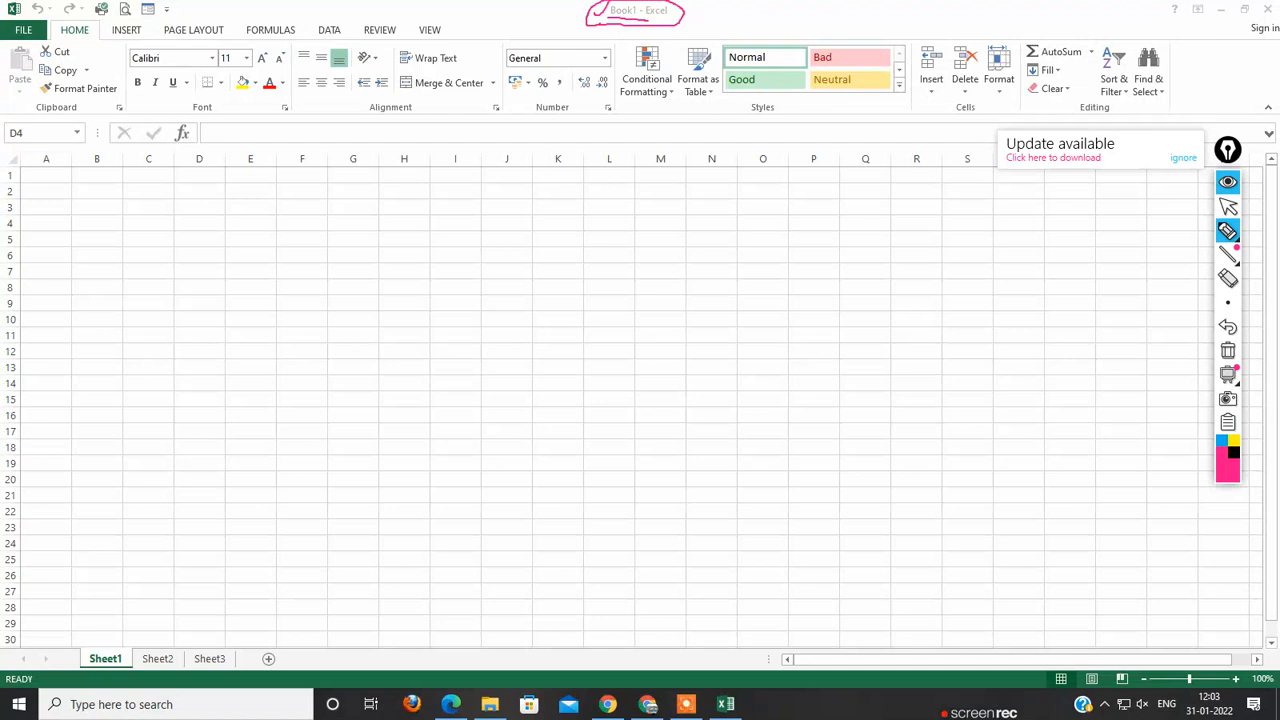
mouse_move(44, 157)
mouse_down()
mouse_move(106, 144)
mouse_move(113, 130)
mouse_move(221, 131)
mouse_up()
mouse_move(12, 170)
mouse_down()
mouse_move(3, 636)
mouse_move(20, 643)
mouse_move(46, 312)
mouse_move(30, 176)
mouse_move(16, 169)
mouse_up()
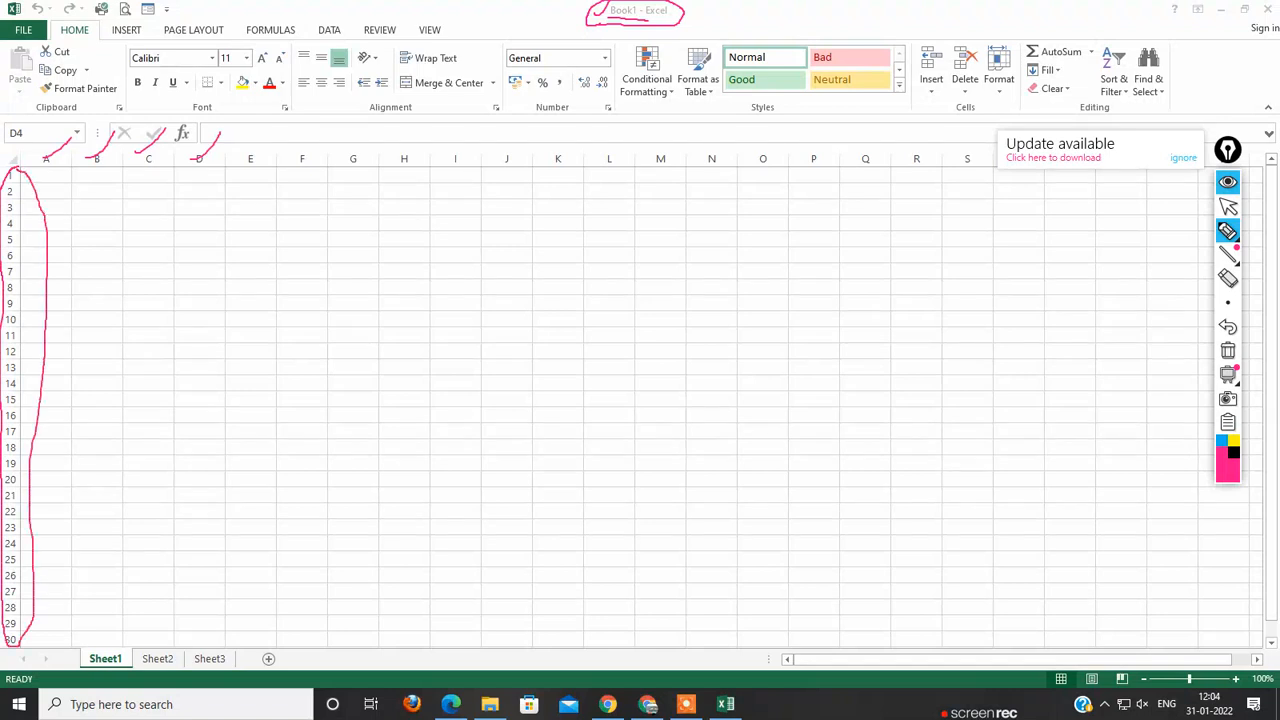
click(1228, 207)
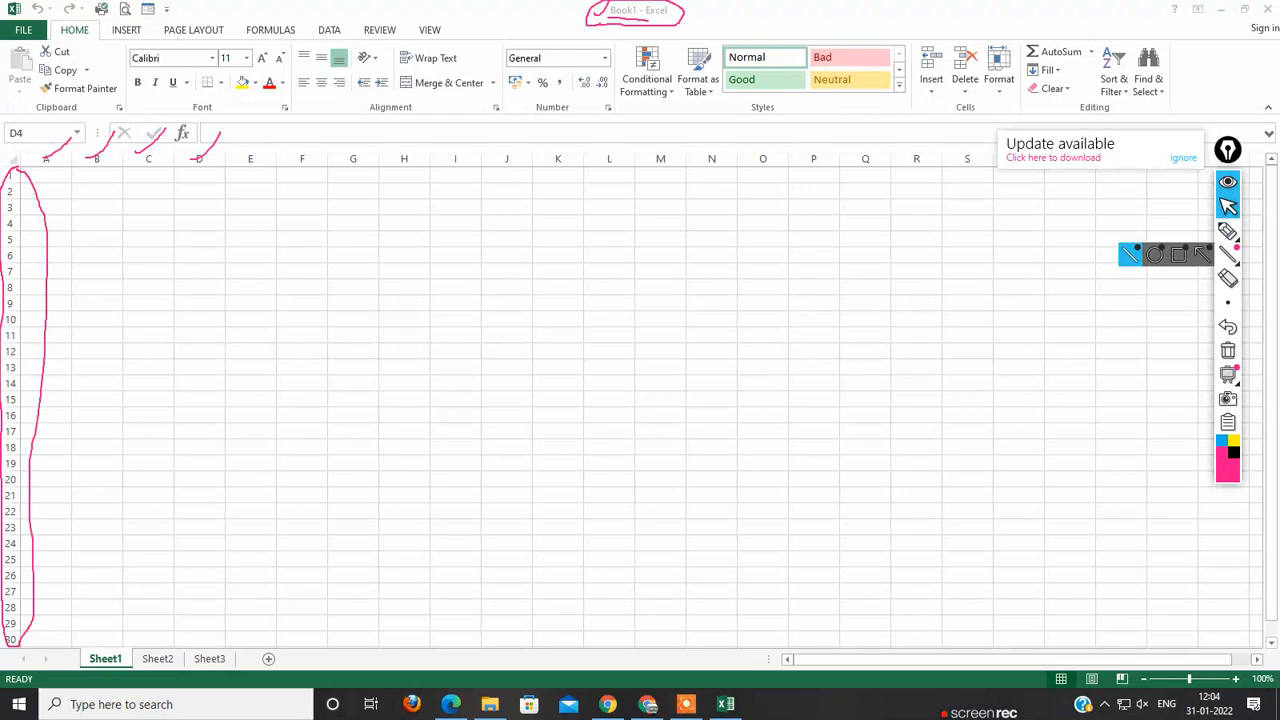
Step: Examine how the row numbers and column letters continue down and across Sheet1, past column Z
click(1271, 320)
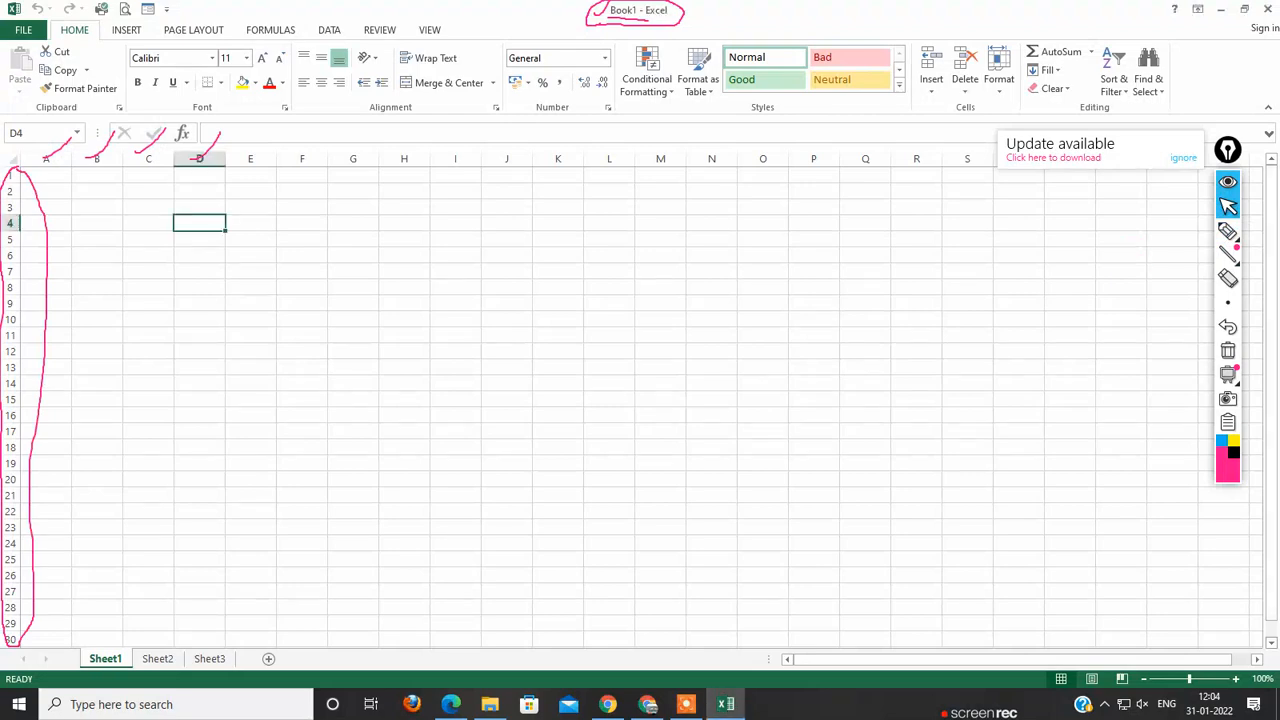
scroll(640, 400, down, 3)
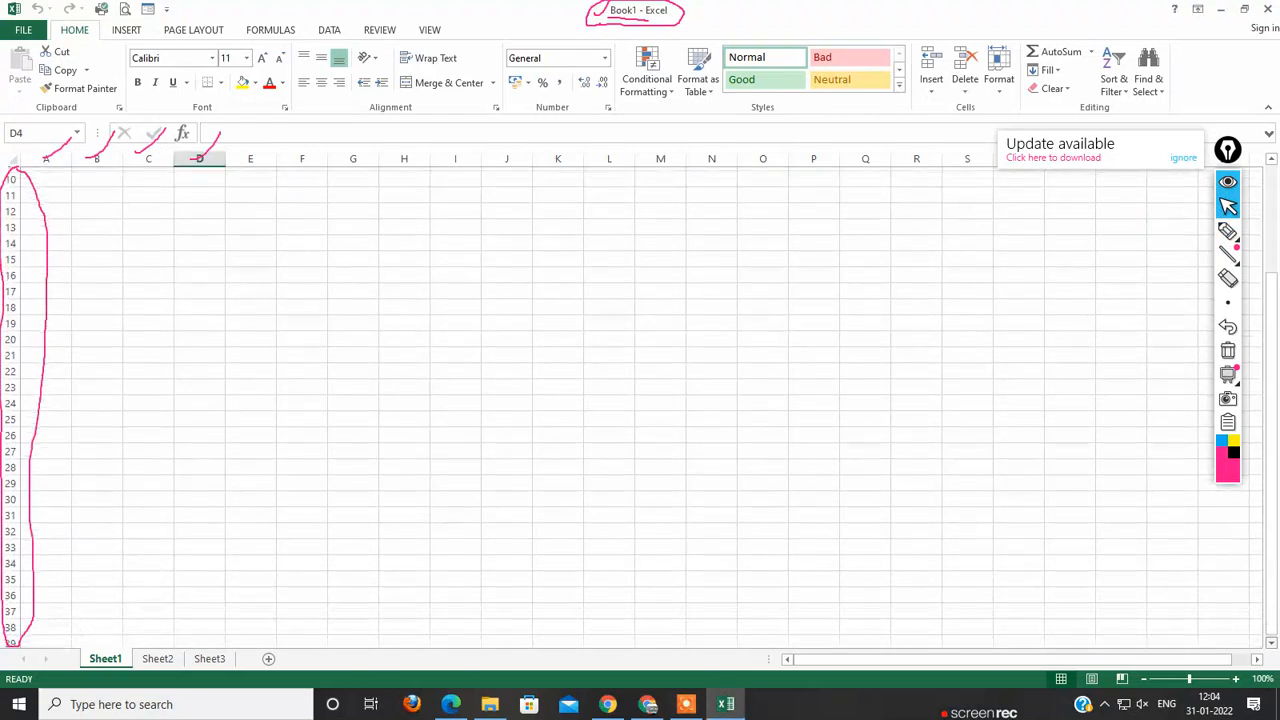
scroll(640, 400, down, 3)
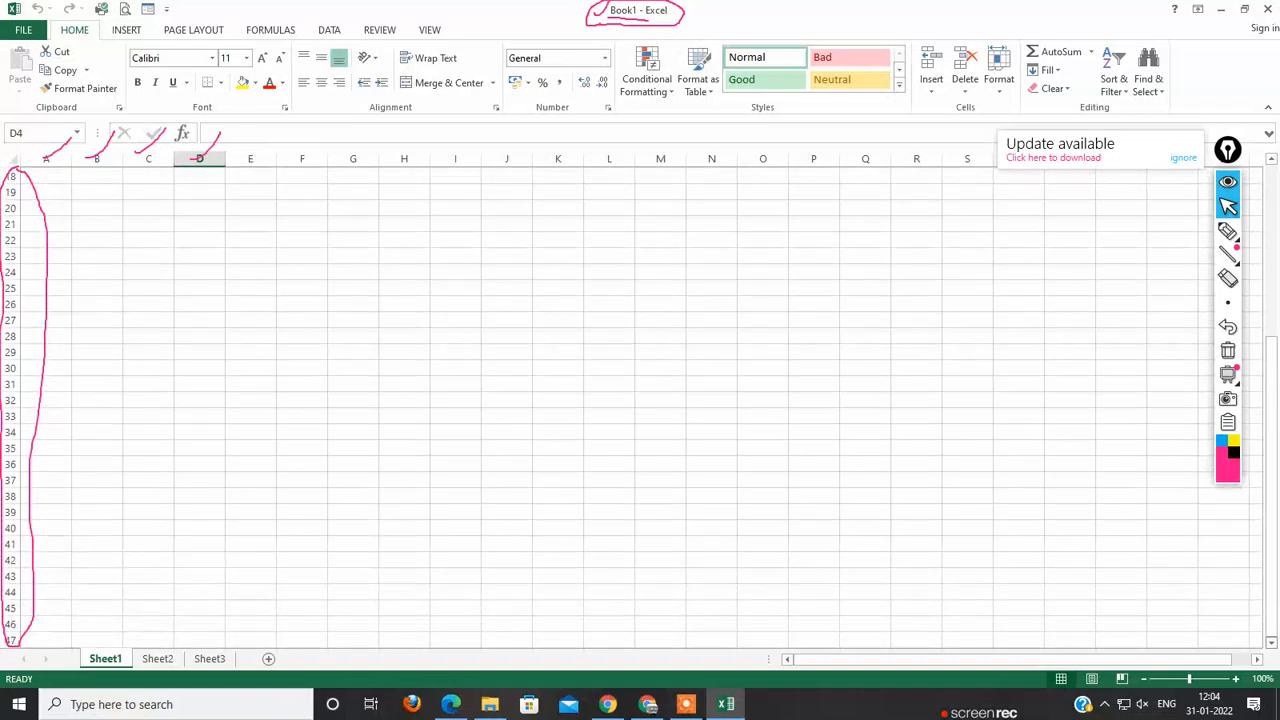
scroll(640, 400, down, 3)
scroll(640, 400, down, 3)
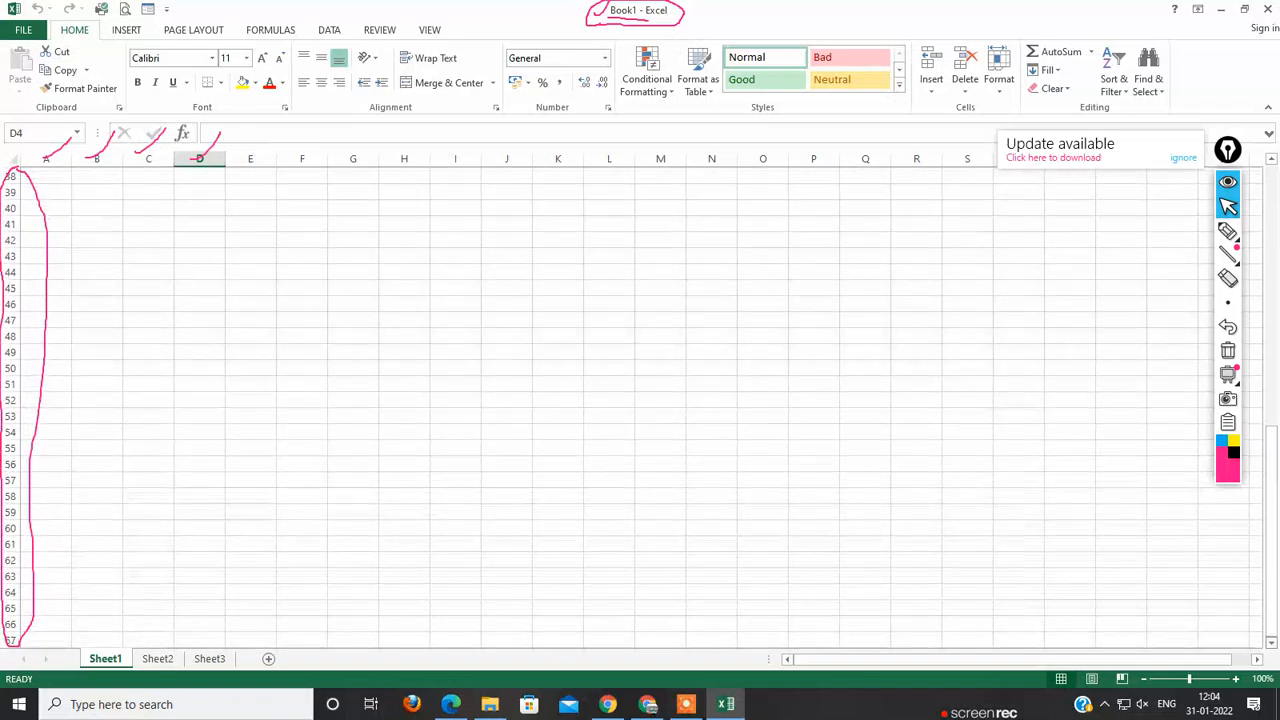
scroll(640, 400, up, 8)
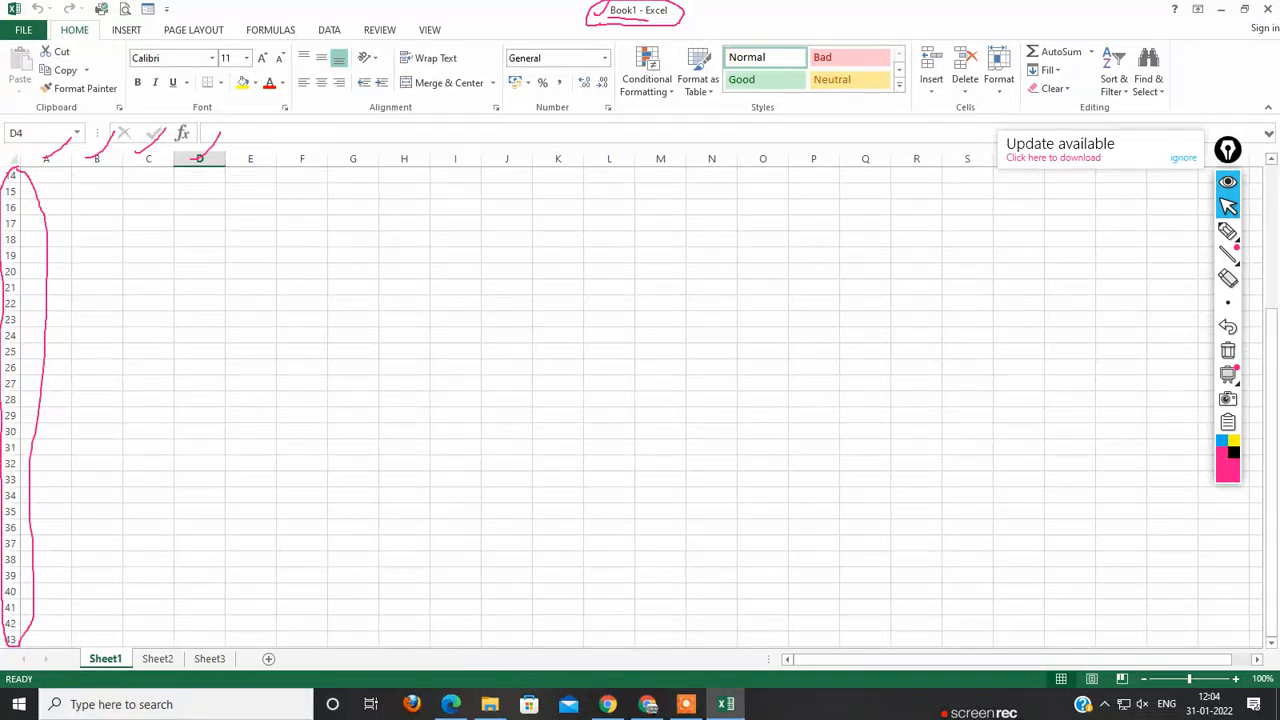
scroll(640, 400, right, 5)
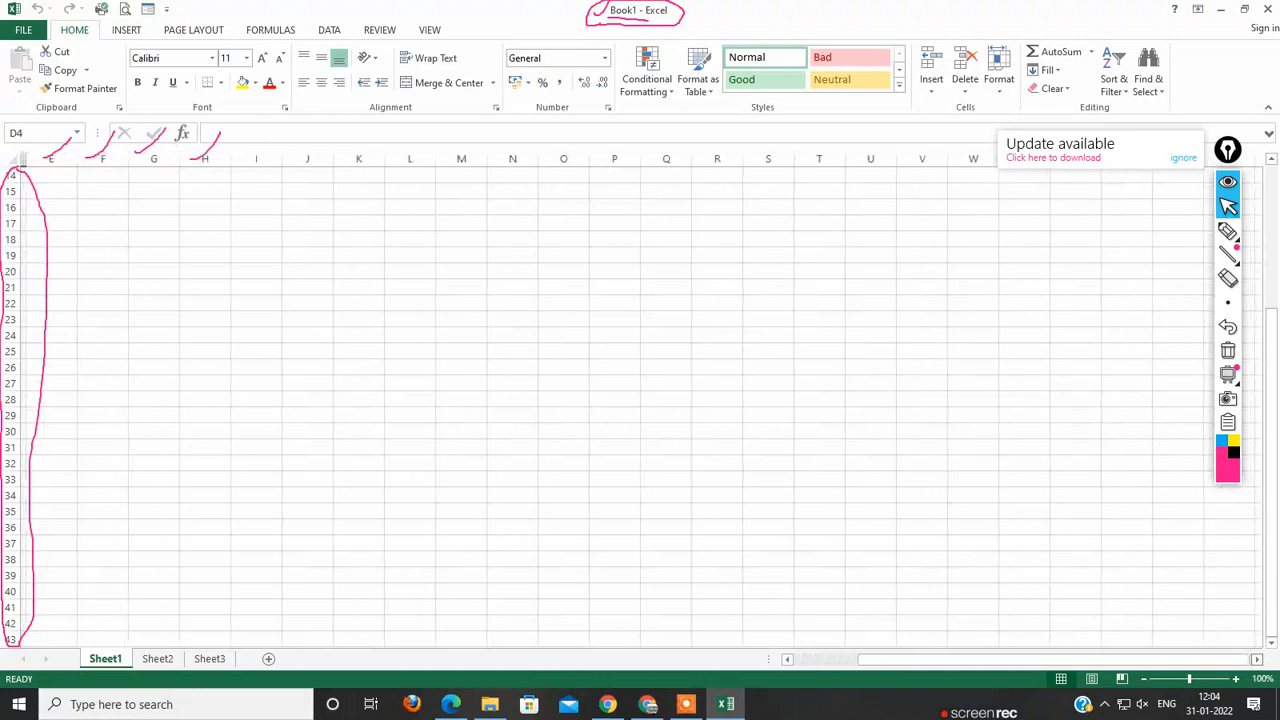
scroll(640, 400, right, 6)
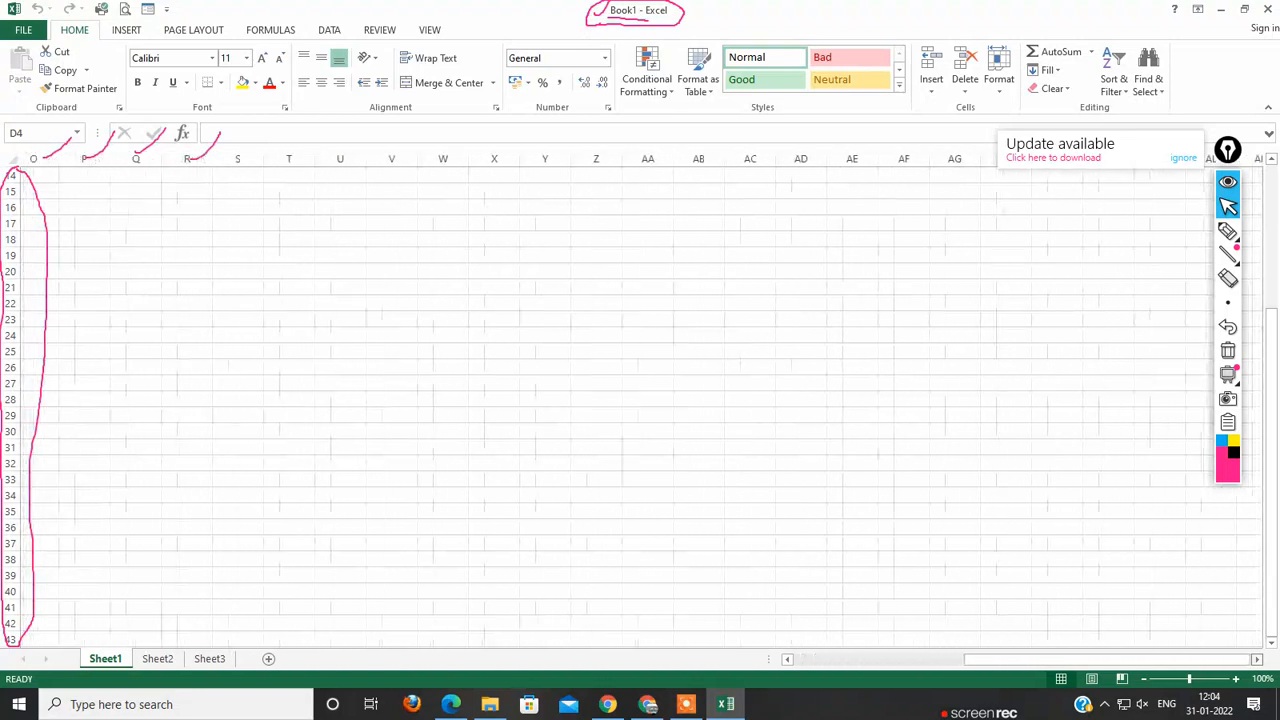
scroll(640, 400, right, 5)
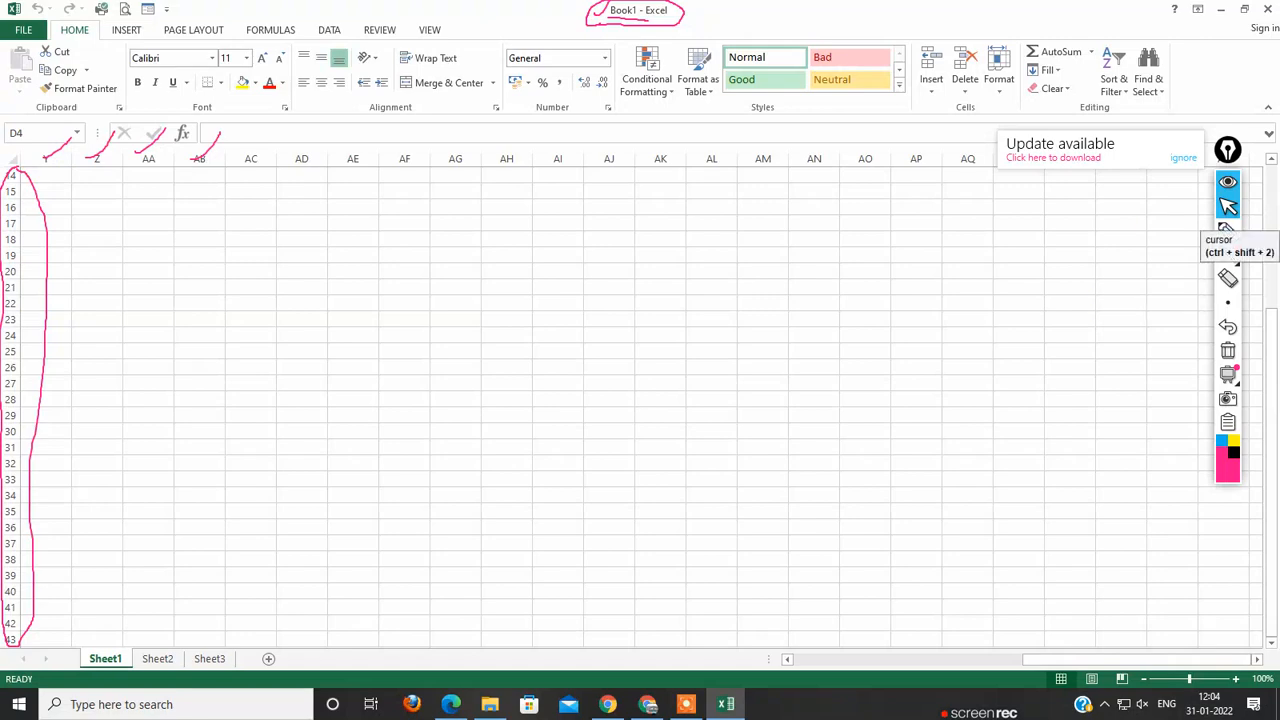
Step: Clear the pen marks from the screen and open the On-Screen Keyboard
click(1228, 350)
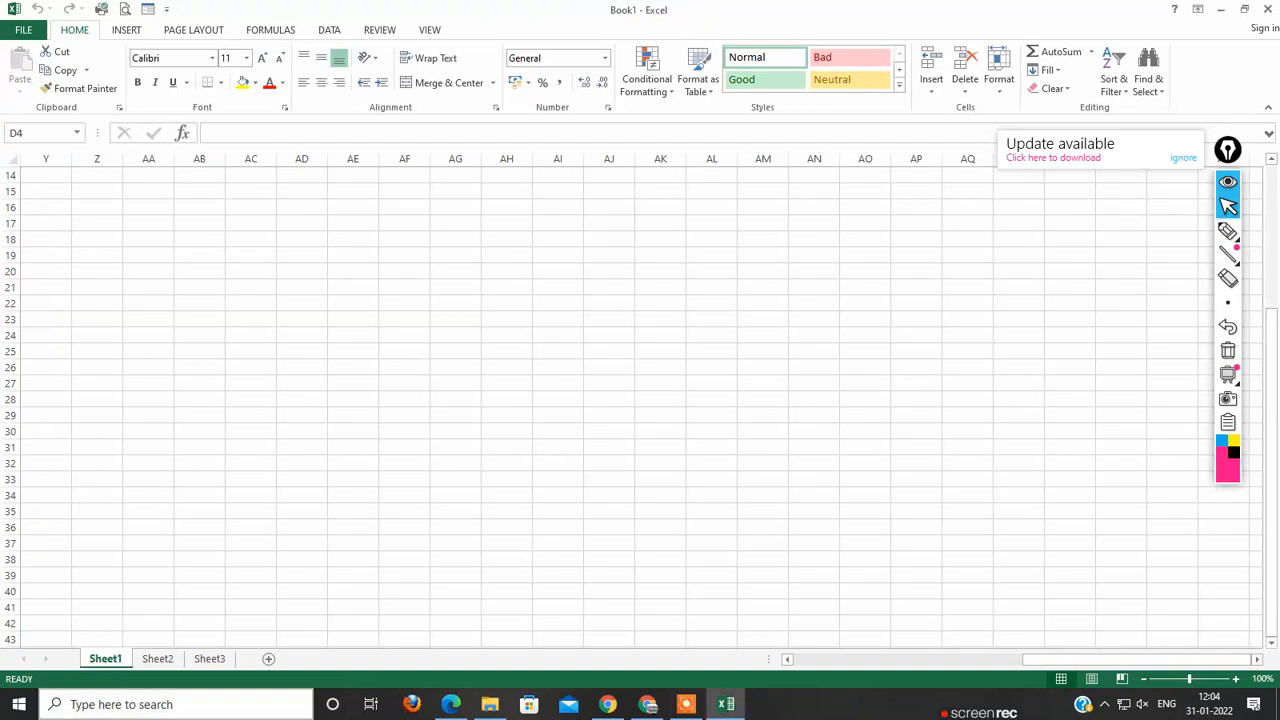
click(150, 704)
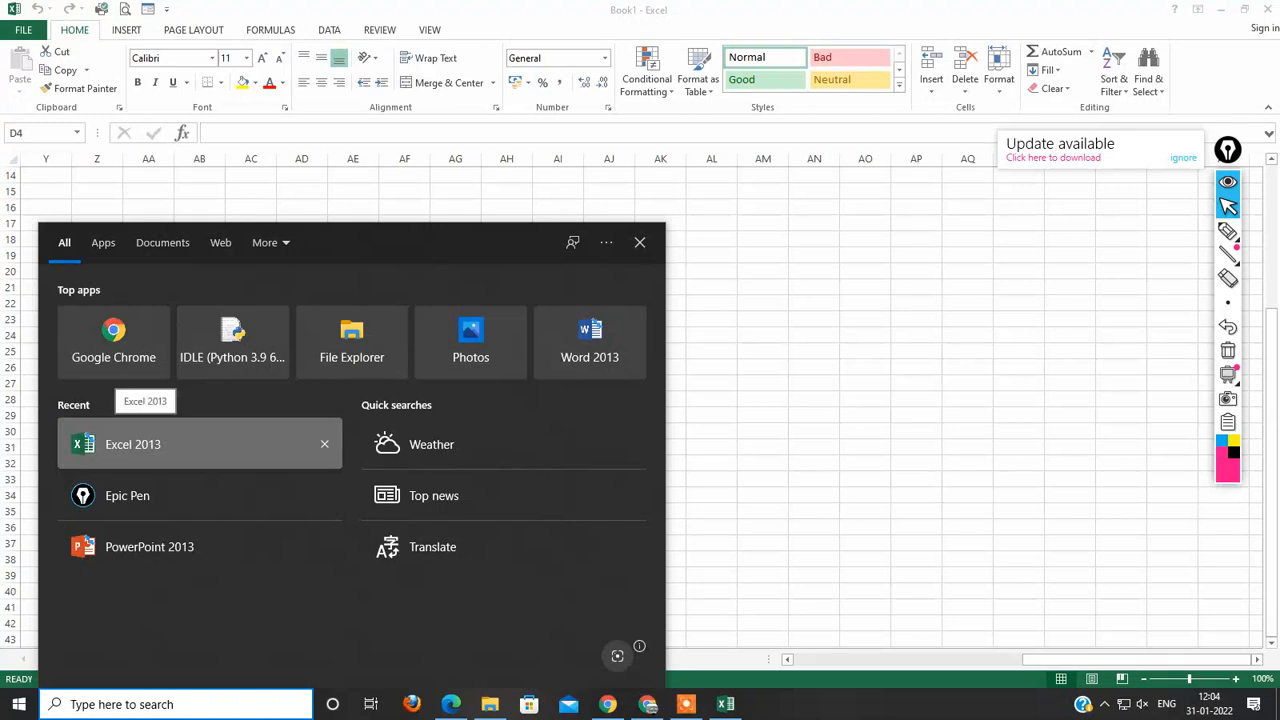
text(osk)
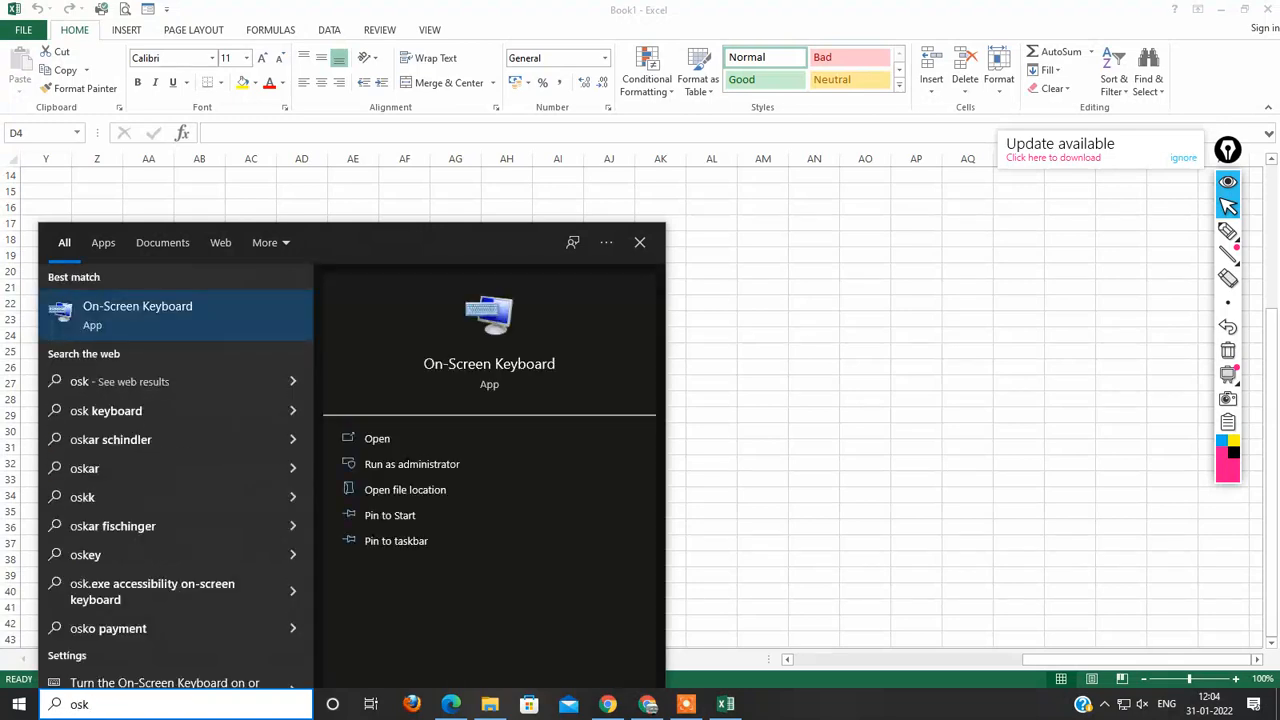
key(Return)
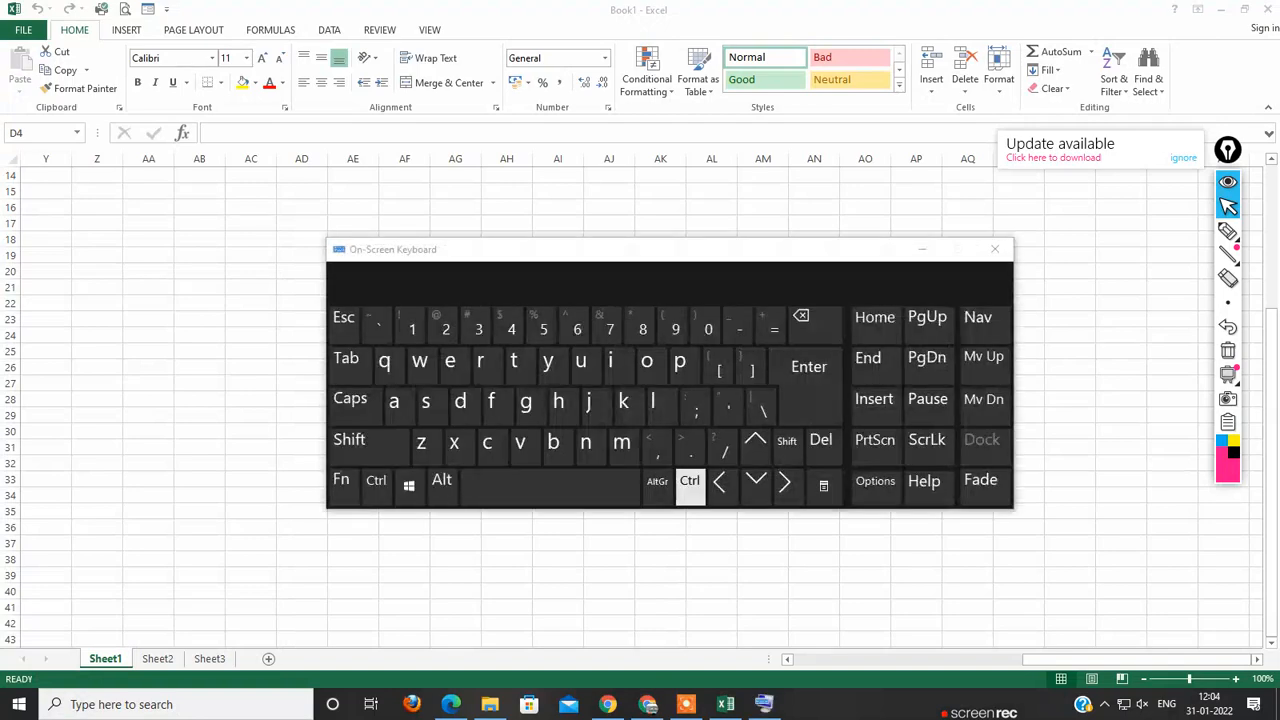
Step: Using the On-Screen Keyboard's Ctrl modifier, select cells Z26, Z22, Z24, Z20, Z25 and Z28 together, then release the modifier
click(690, 481)
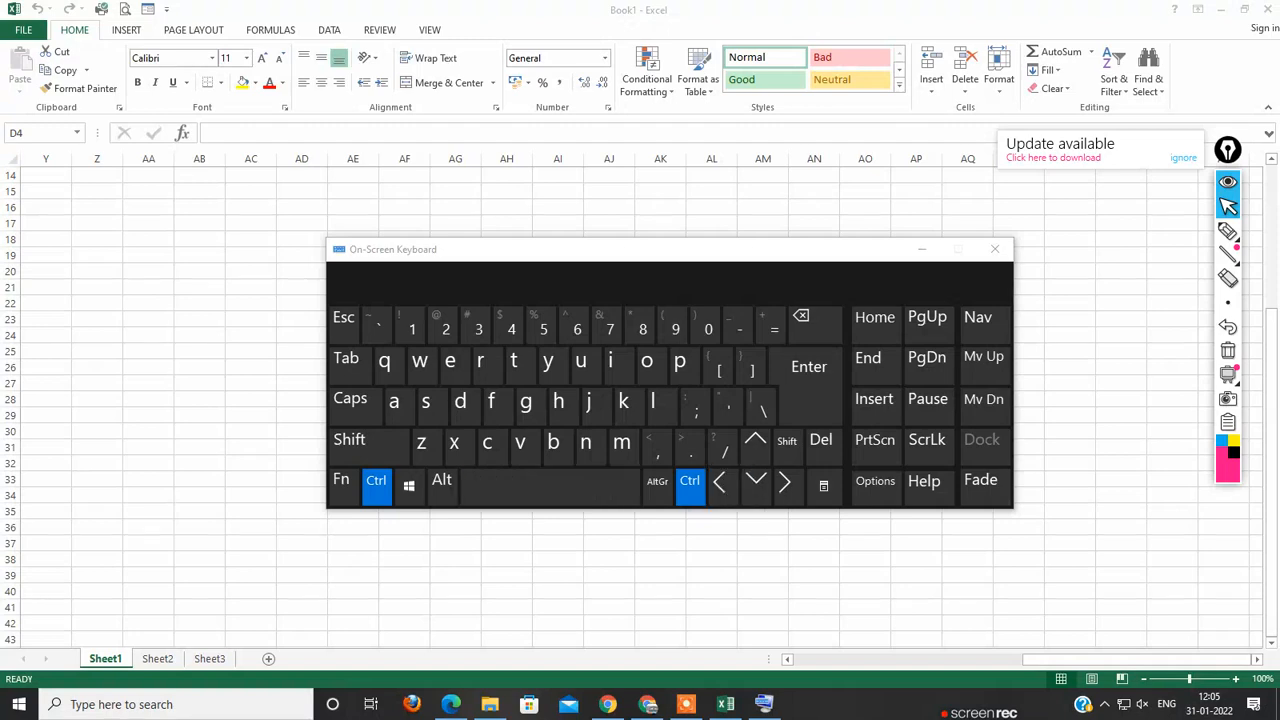
click(97, 367)
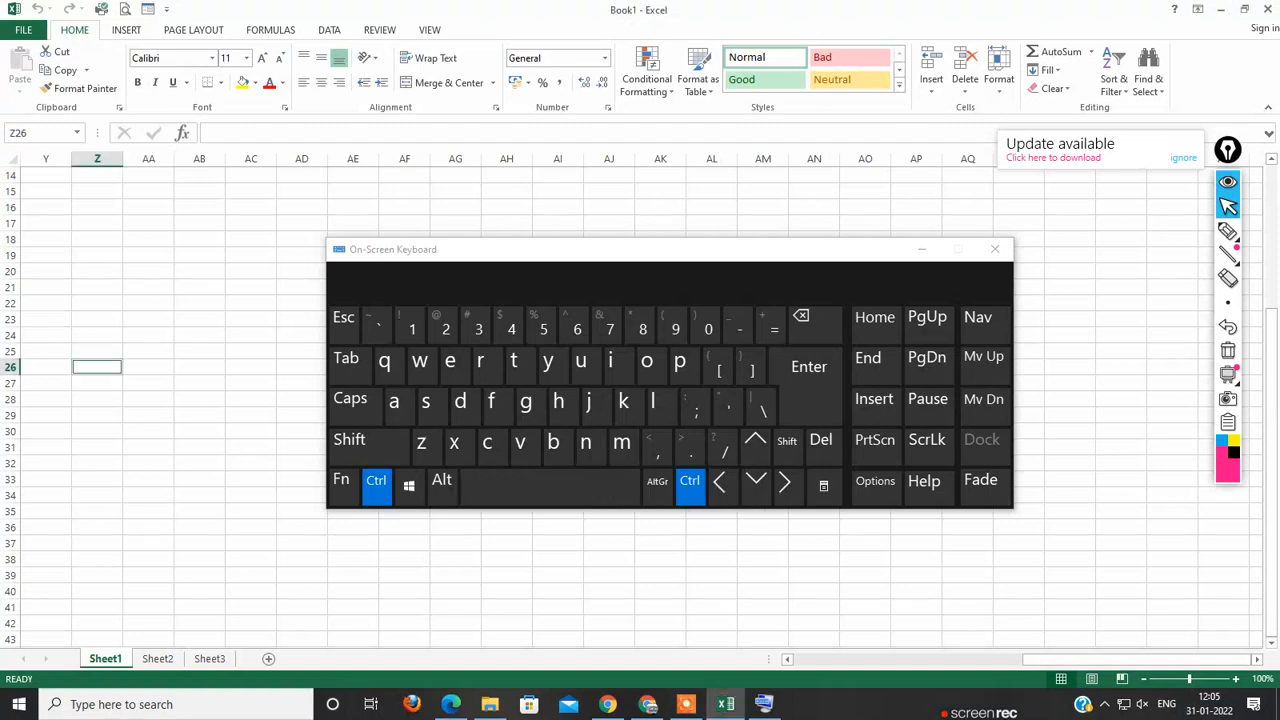
ctrl+click(97, 303)
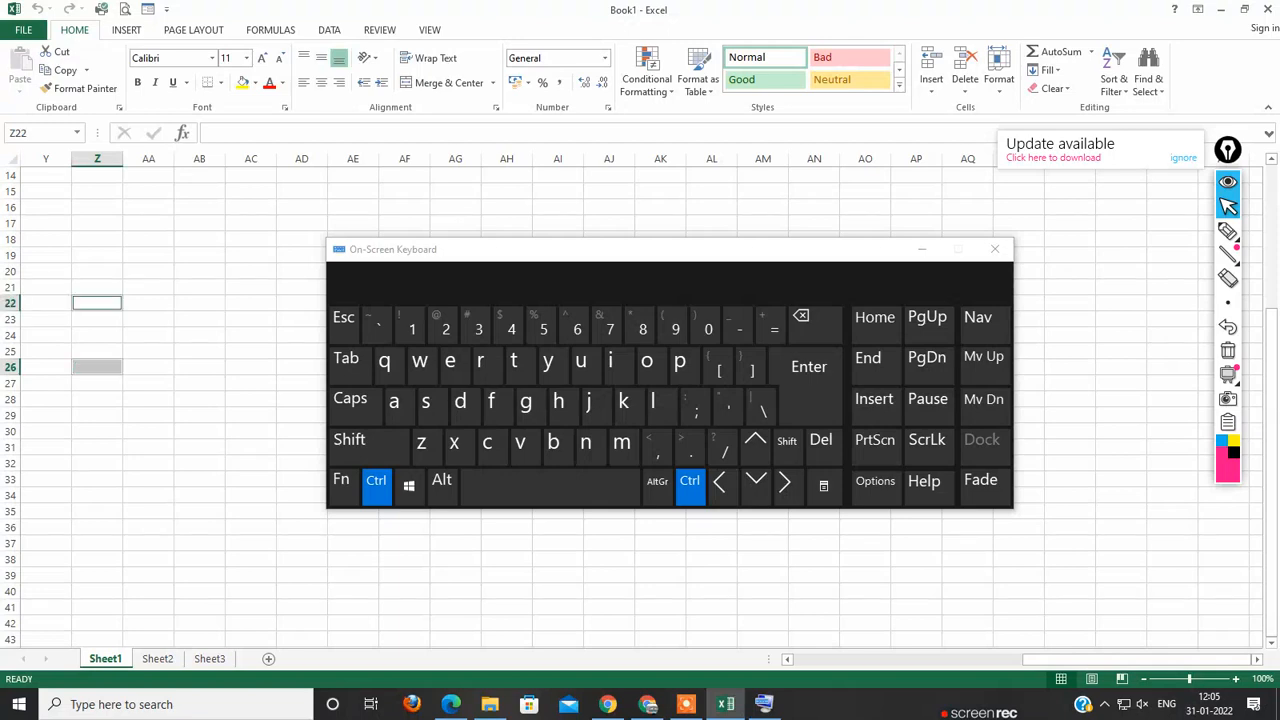
click(690, 481)
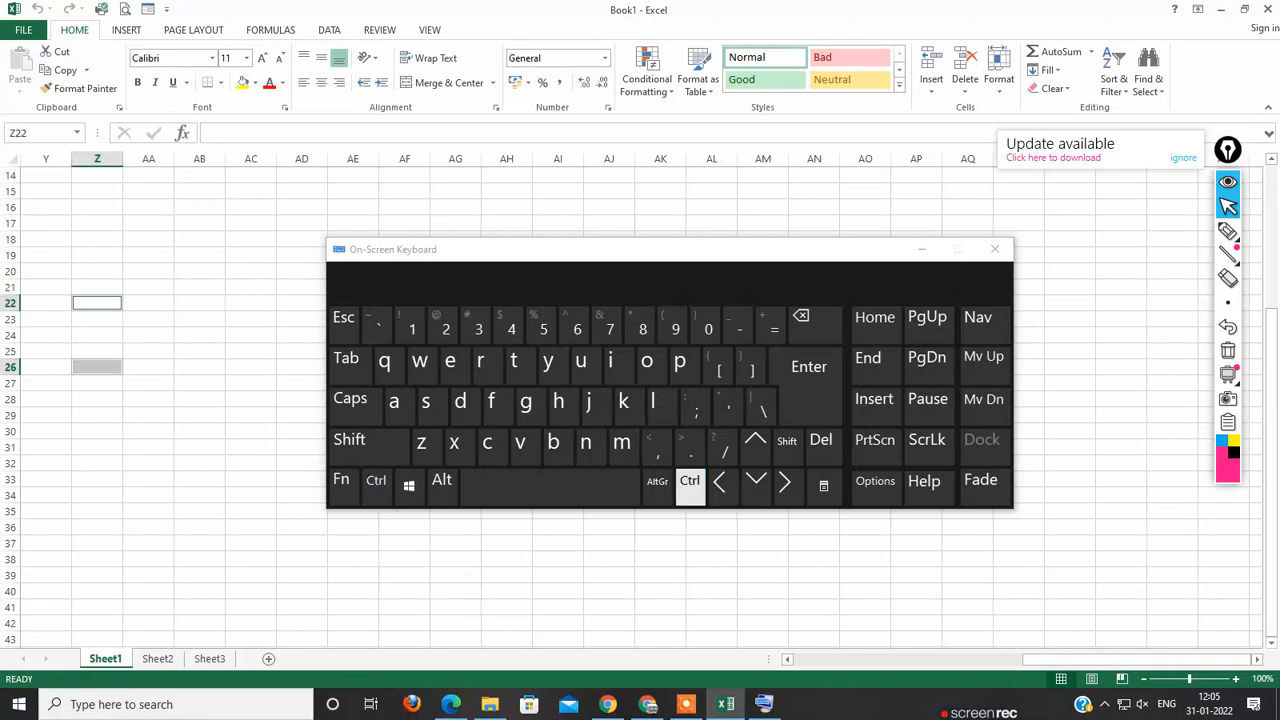
click(690, 481)
ctrl+click(97, 335)
ctrl+click(97, 271)
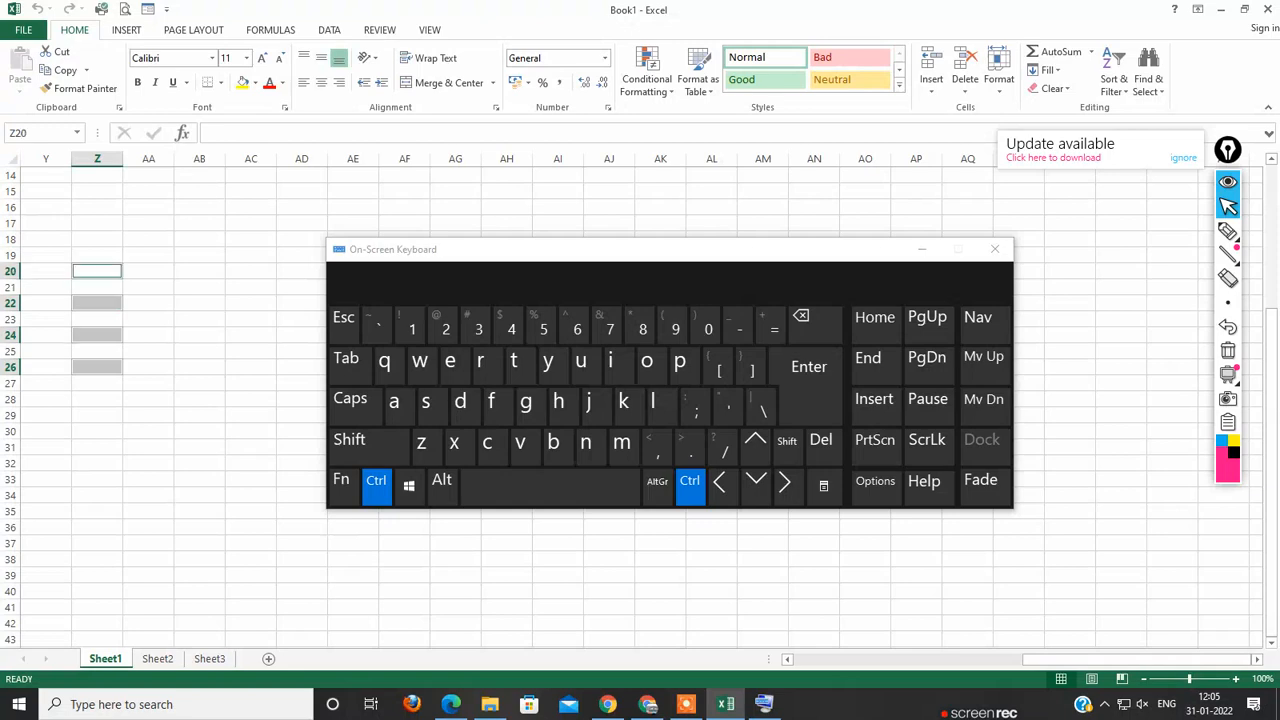
ctrl+click(97, 351)
ctrl+click(97, 399)
click(377, 485)
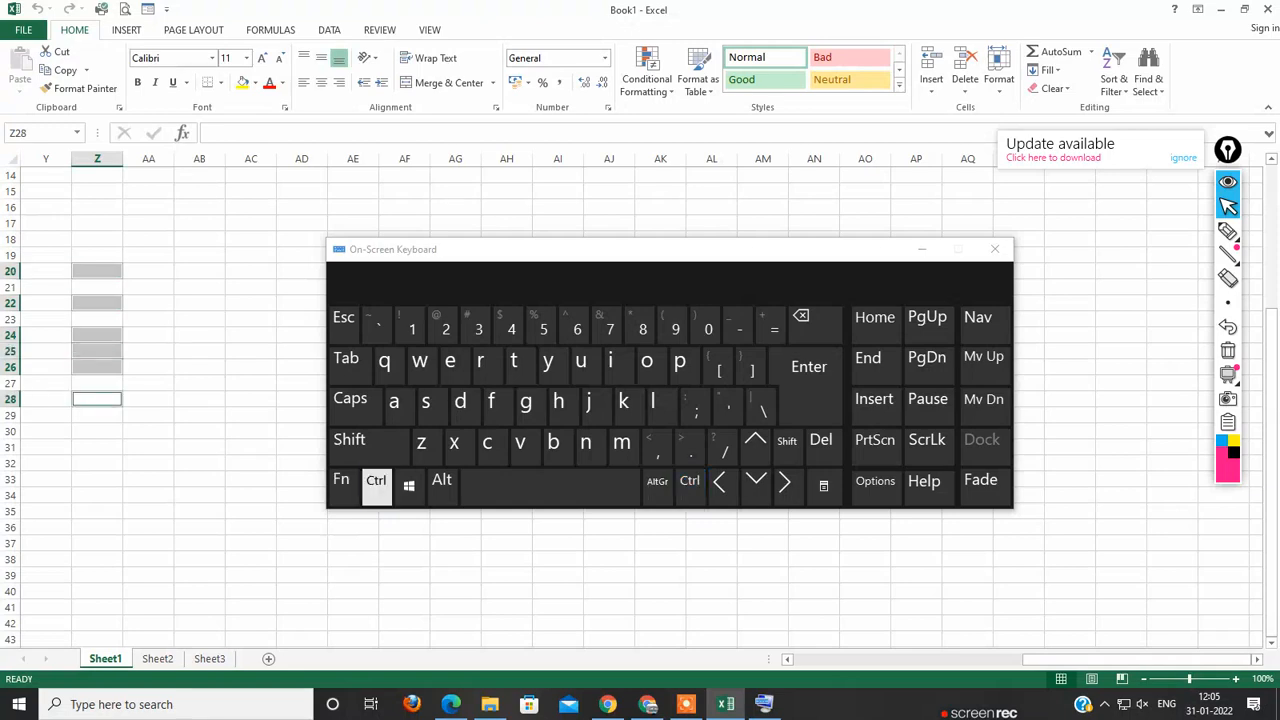
Step: Select cell Z19 and jump from it to the worksheet's last row in column Z using the On-Screen Keyboard
click(199, 399)
click(97, 255)
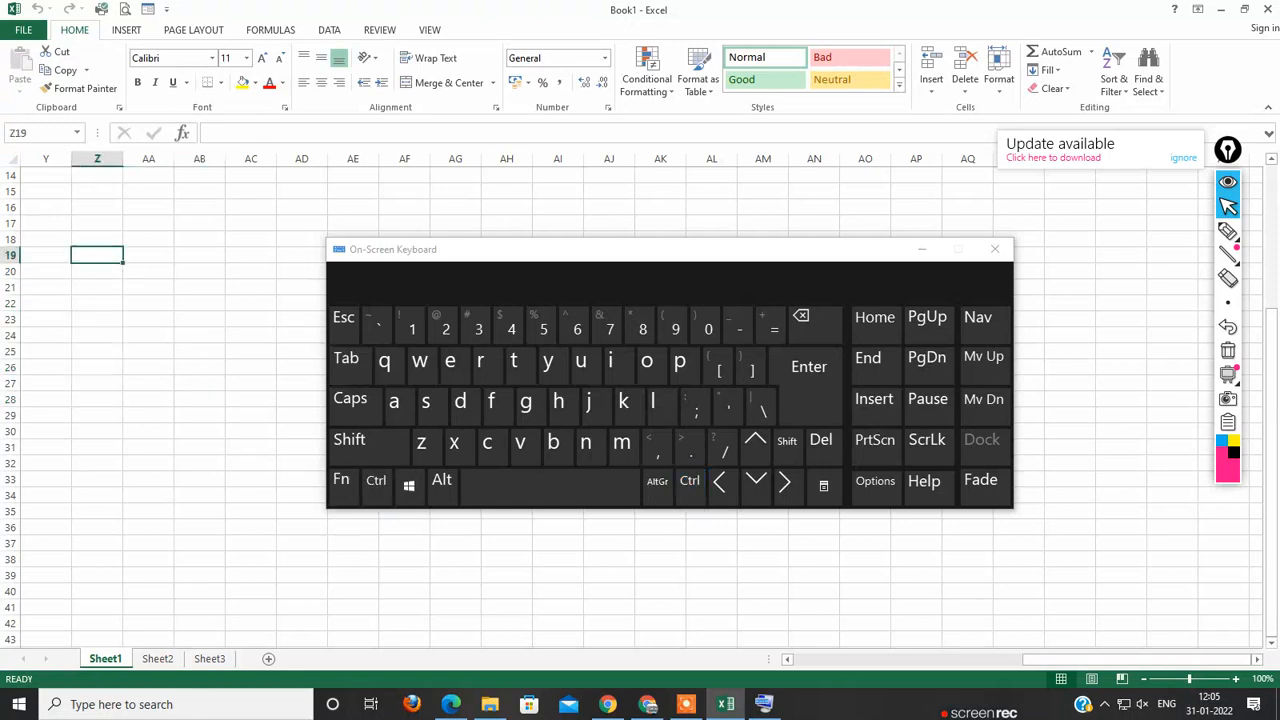
click(690, 481)
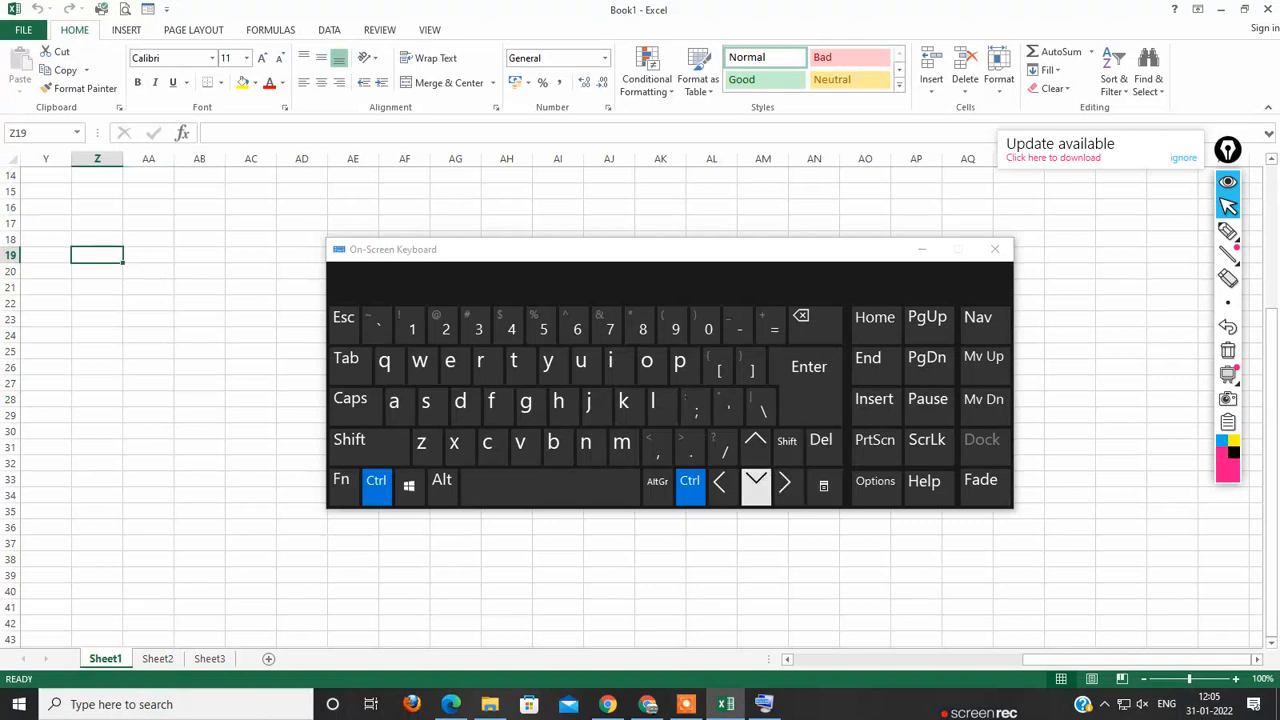
click(756, 484)
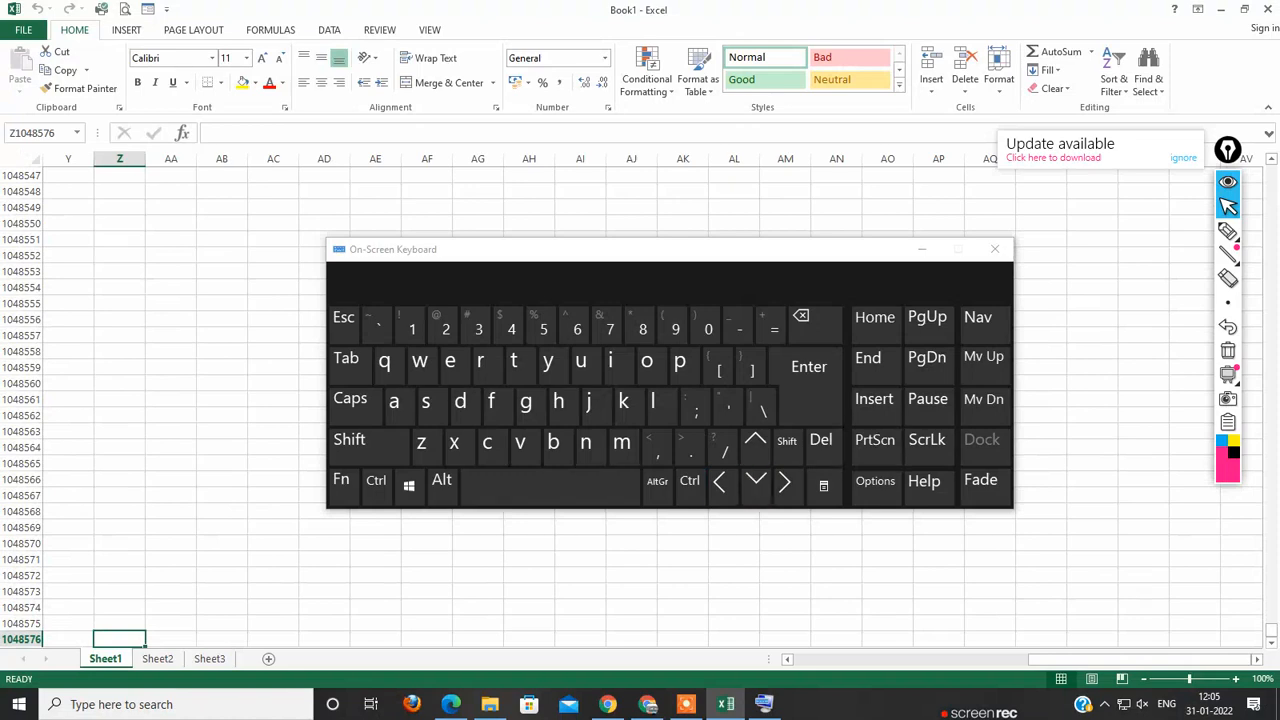
ctrl+scroll(640, 400, up, 1)
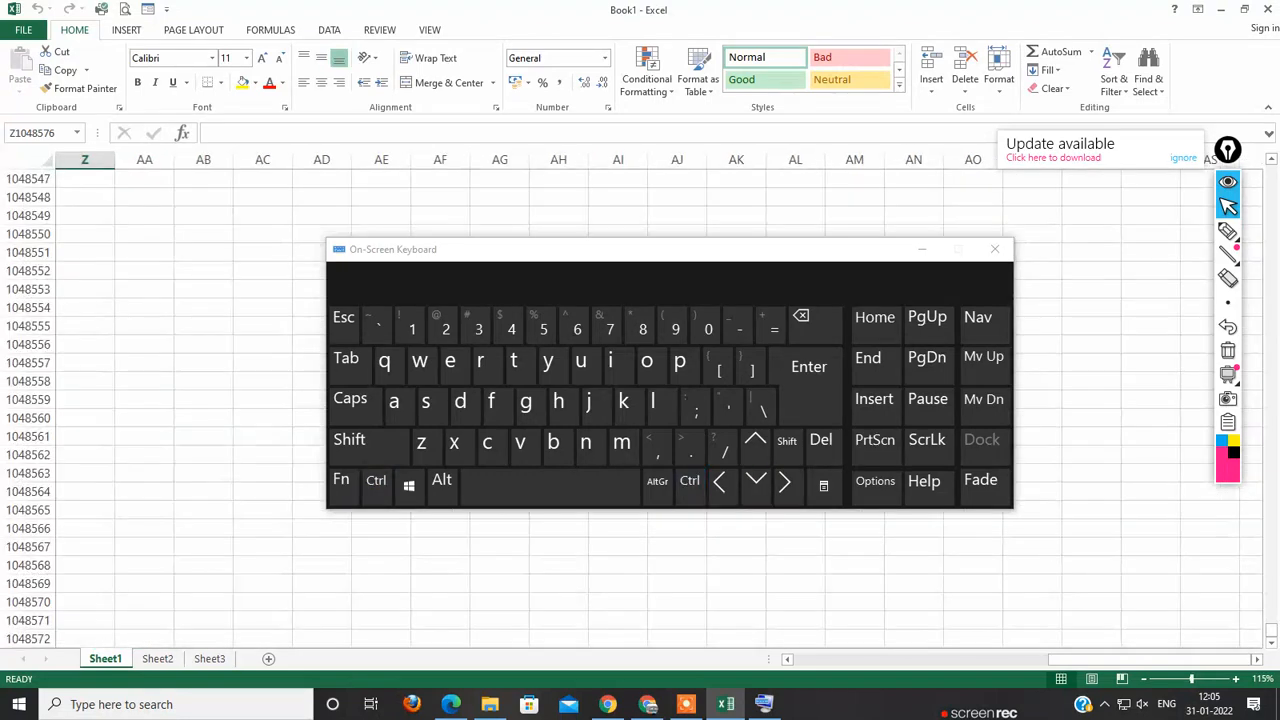
scroll(640, 400, down, 5)
ctrl+scroll(640, 400, up, 2)
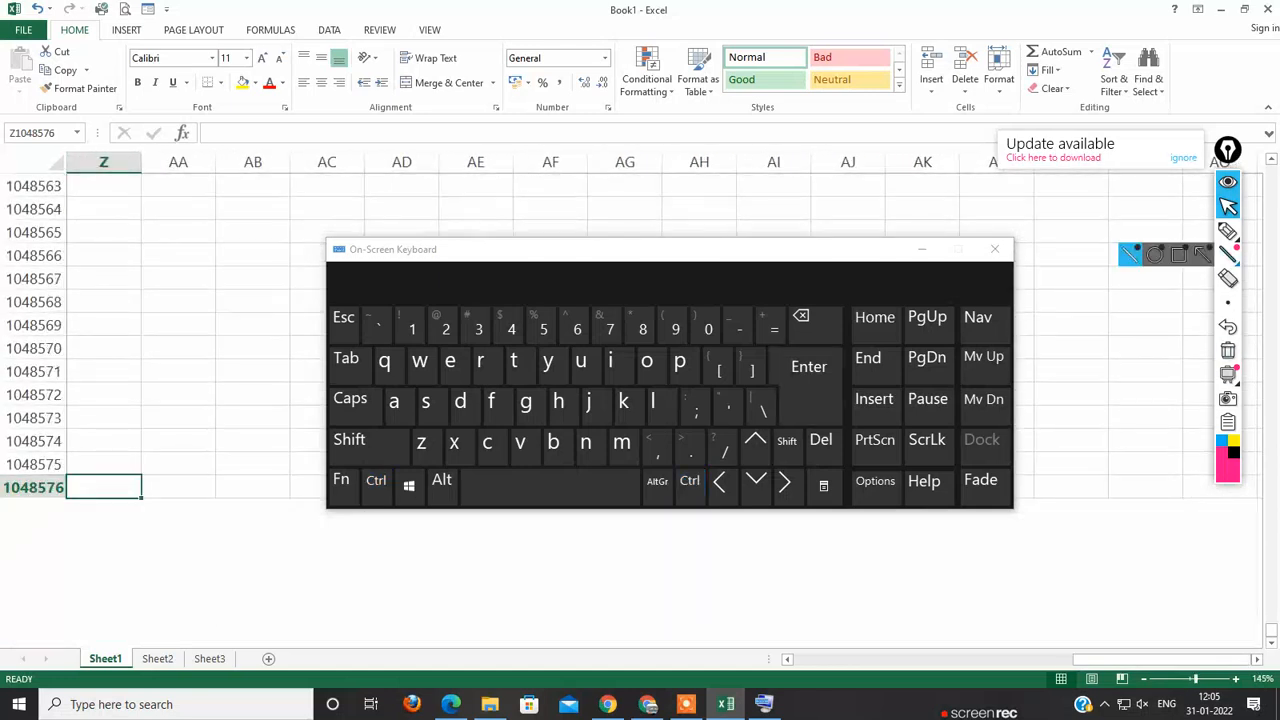
Step: Circle the last row number, 1048576, with the annotation pen, return to the pointer and clear the mark
click(1228, 231)
click(1178, 231)
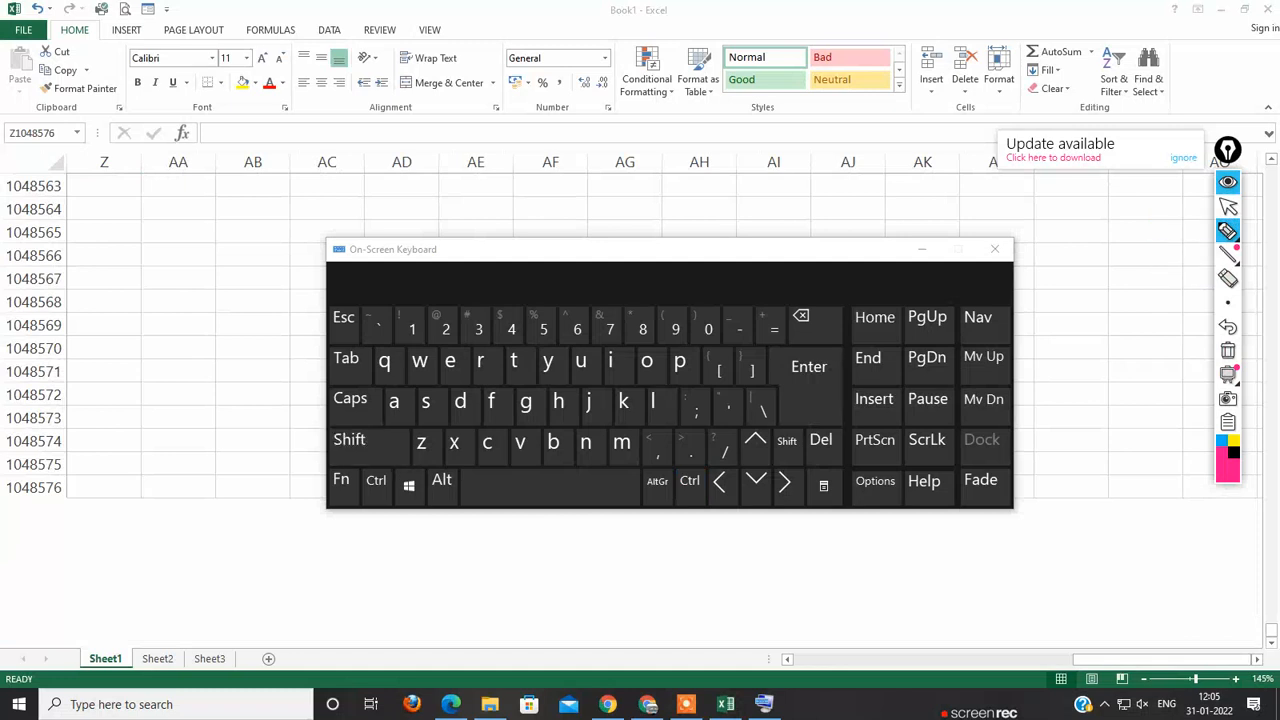
mouse_move(106, 472)
mouse_down()
mouse_move(42, 468)
mouse_move(2, 492)
mouse_up()
drag(66, 496, 74, 466)
key(BackSpace)
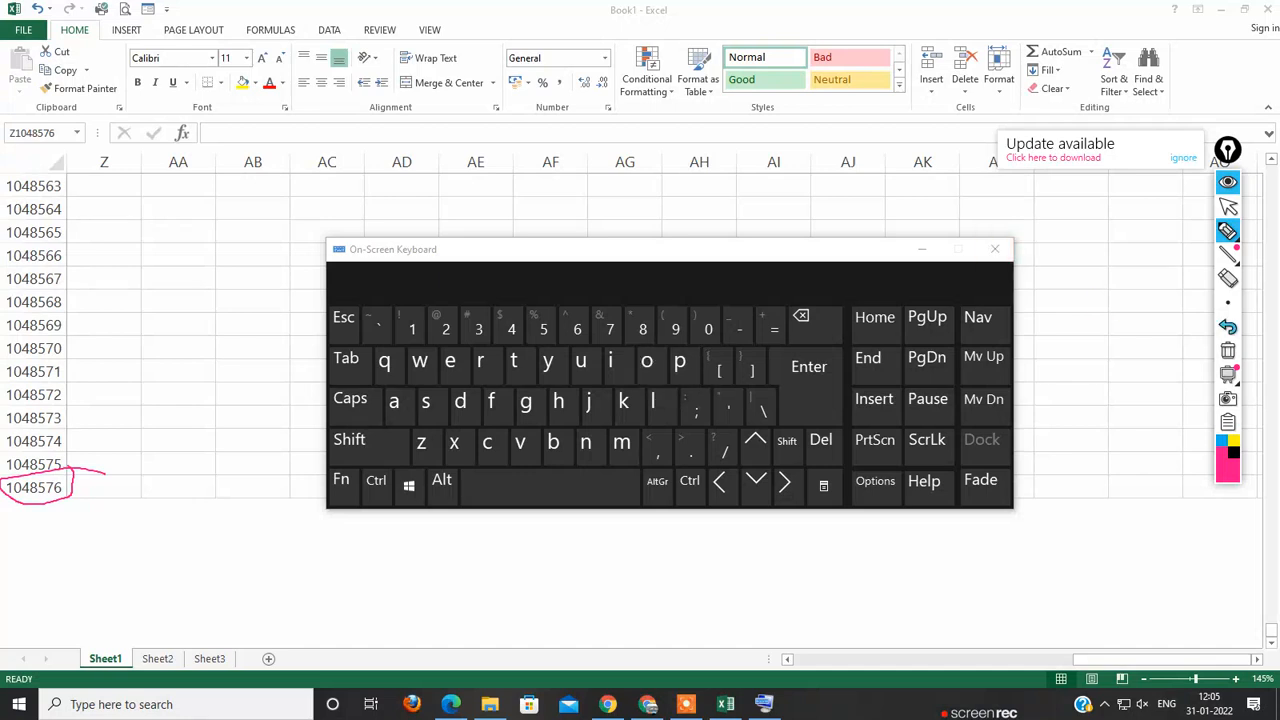
click(1228, 206)
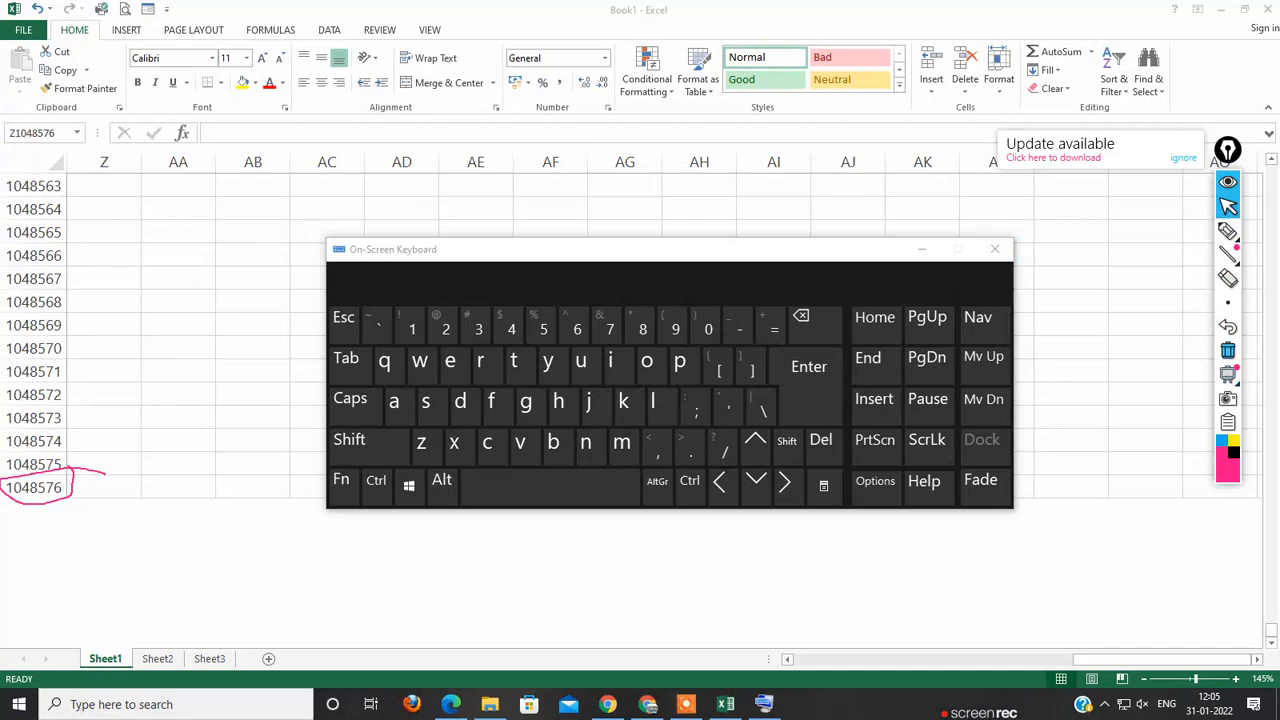
click(1228, 351)
Step: Select cell AB1048564 and jump from it to the worksheet's last column, XFD, using the On-Screen Keyboard
click(253, 209)
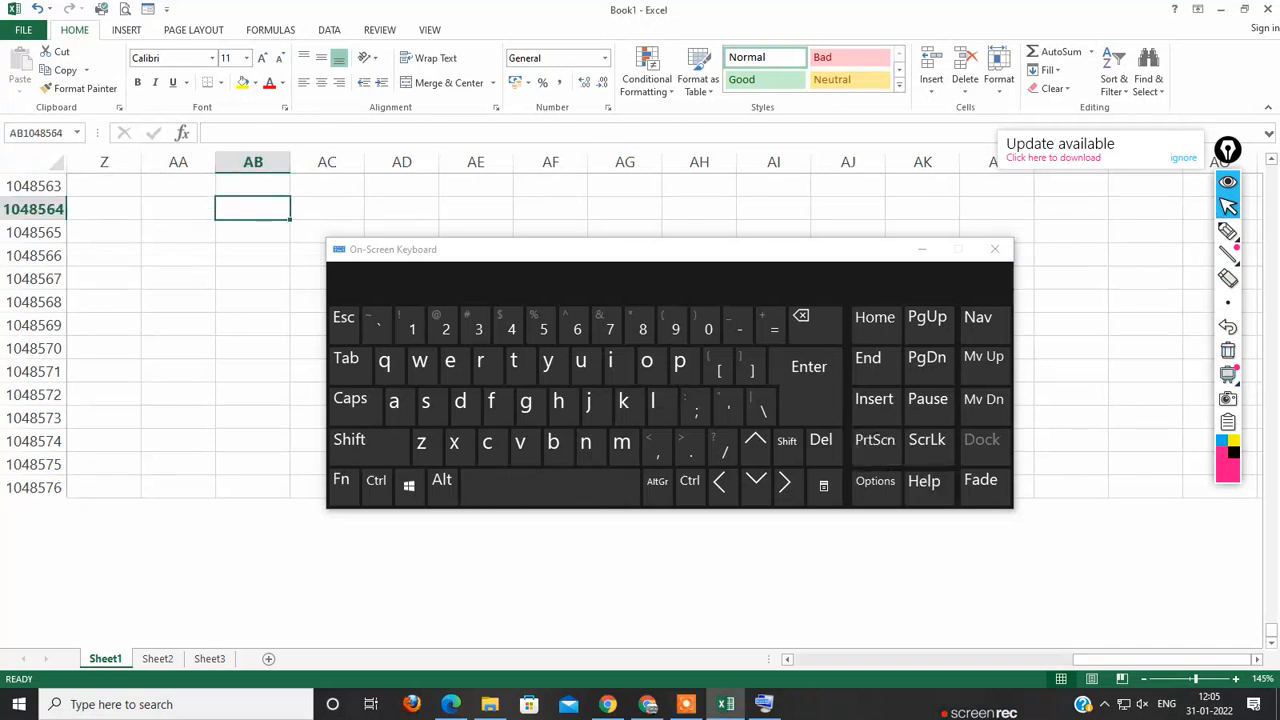
click(690, 481)
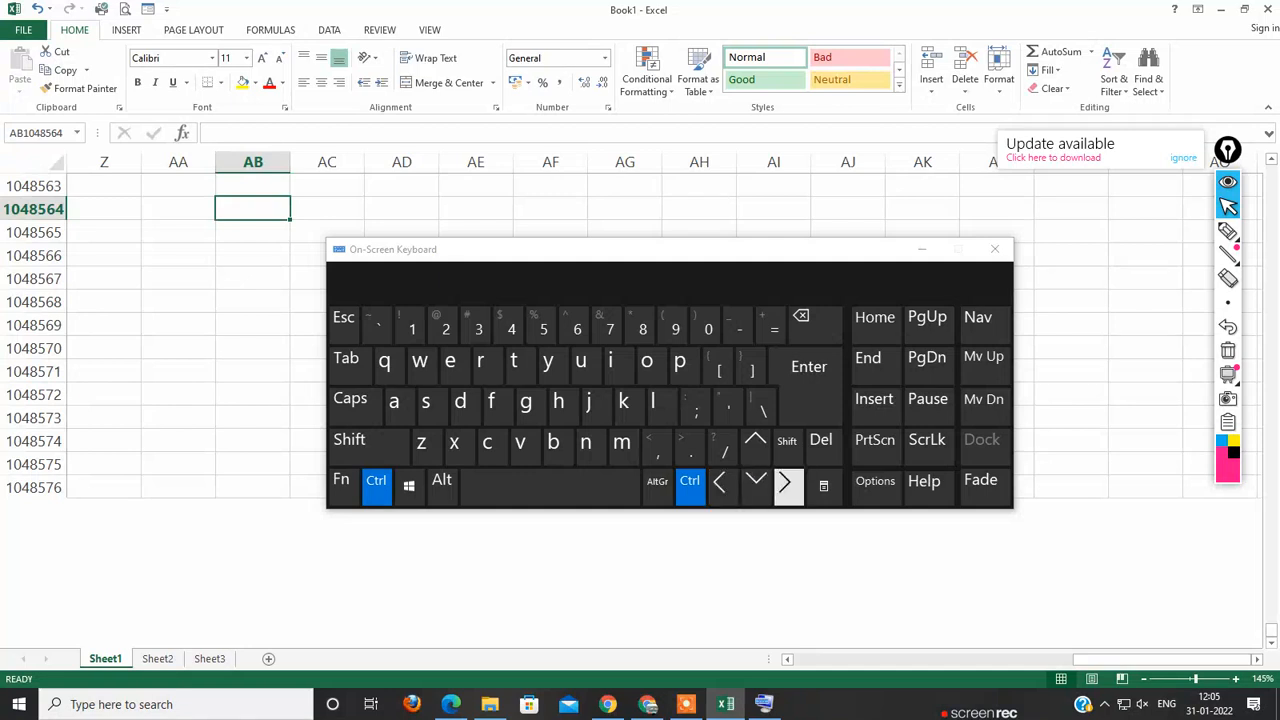
click(785, 483)
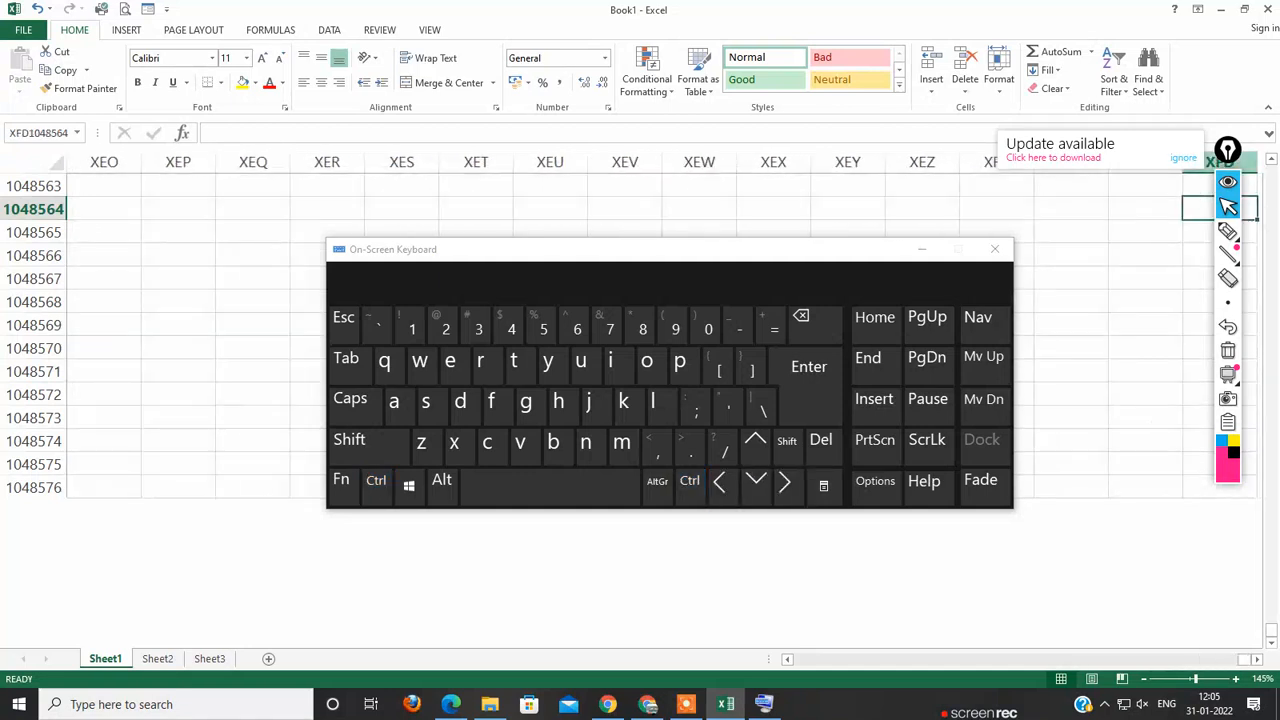
Step: Move the annotation toolbar off the column headers, circle header XFD with the pen, and clear the mark
drag(1228, 150, 1204, 380)
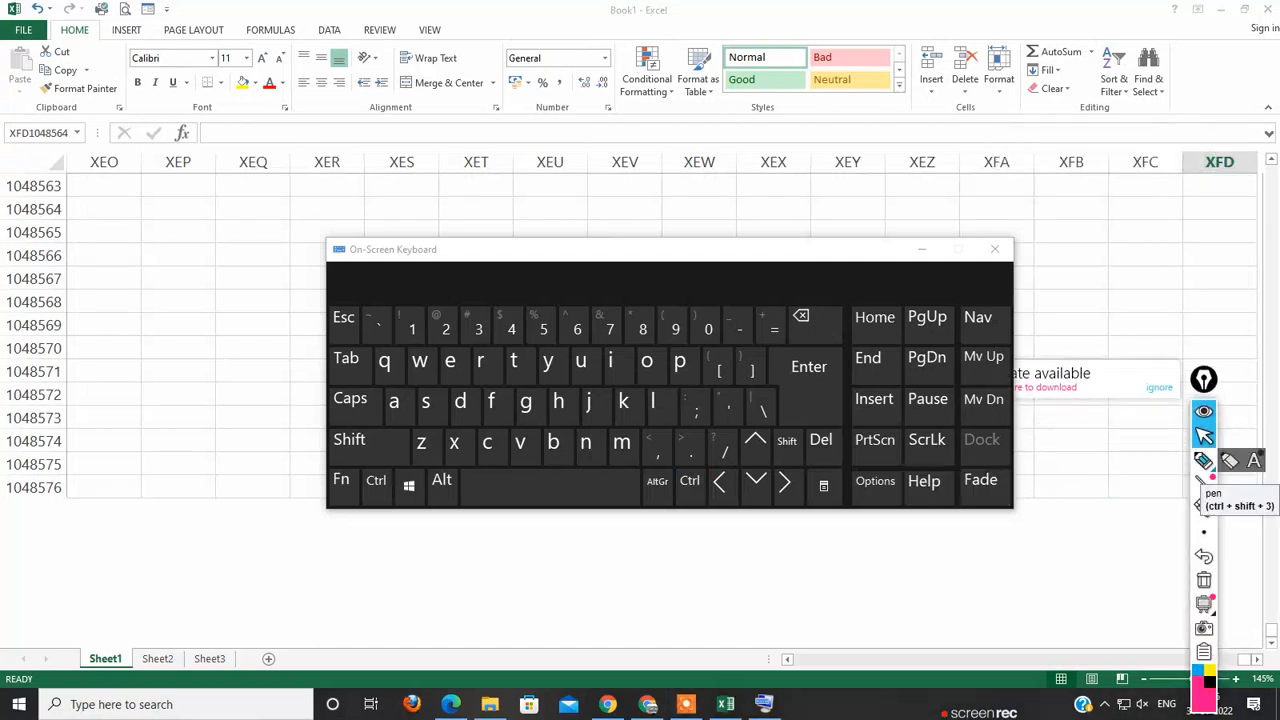
click(1203, 460)
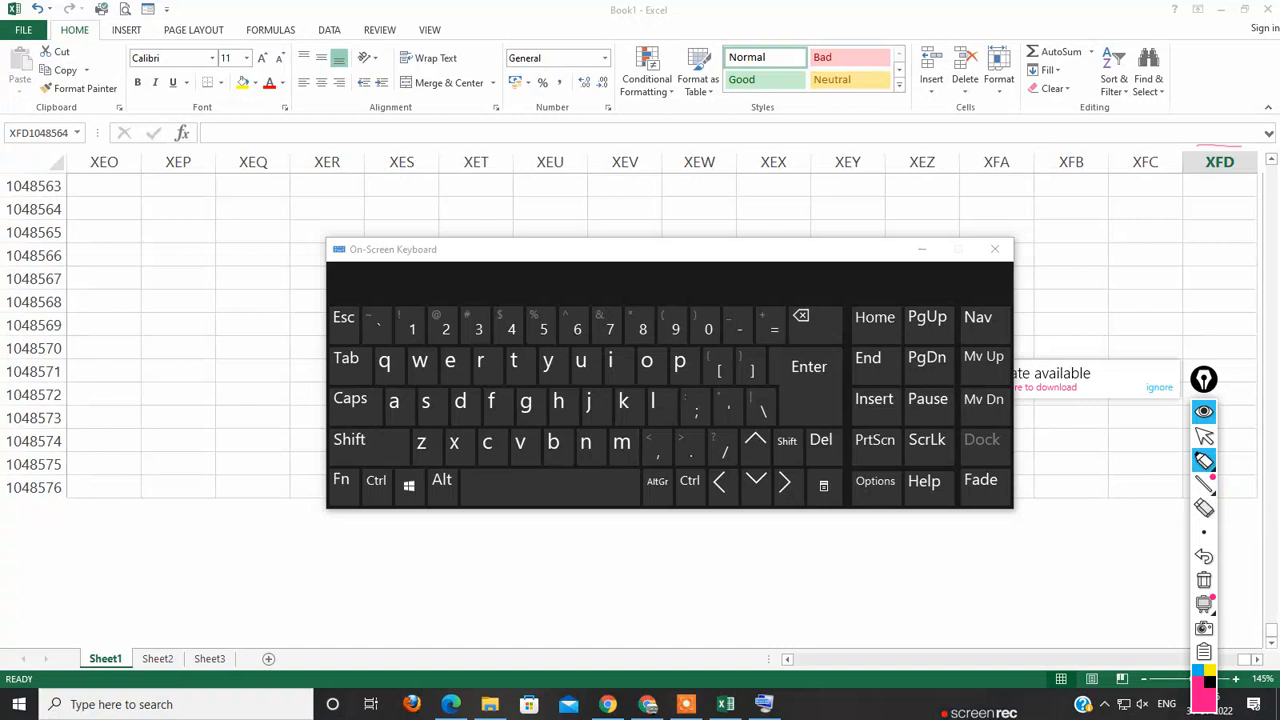
mouse_move(1196, 146)
mouse_down()
mouse_move(1230, 188)
mouse_move(1251, 153)
mouse_move(1232, 140)
mouse_up()
click(1203, 436)
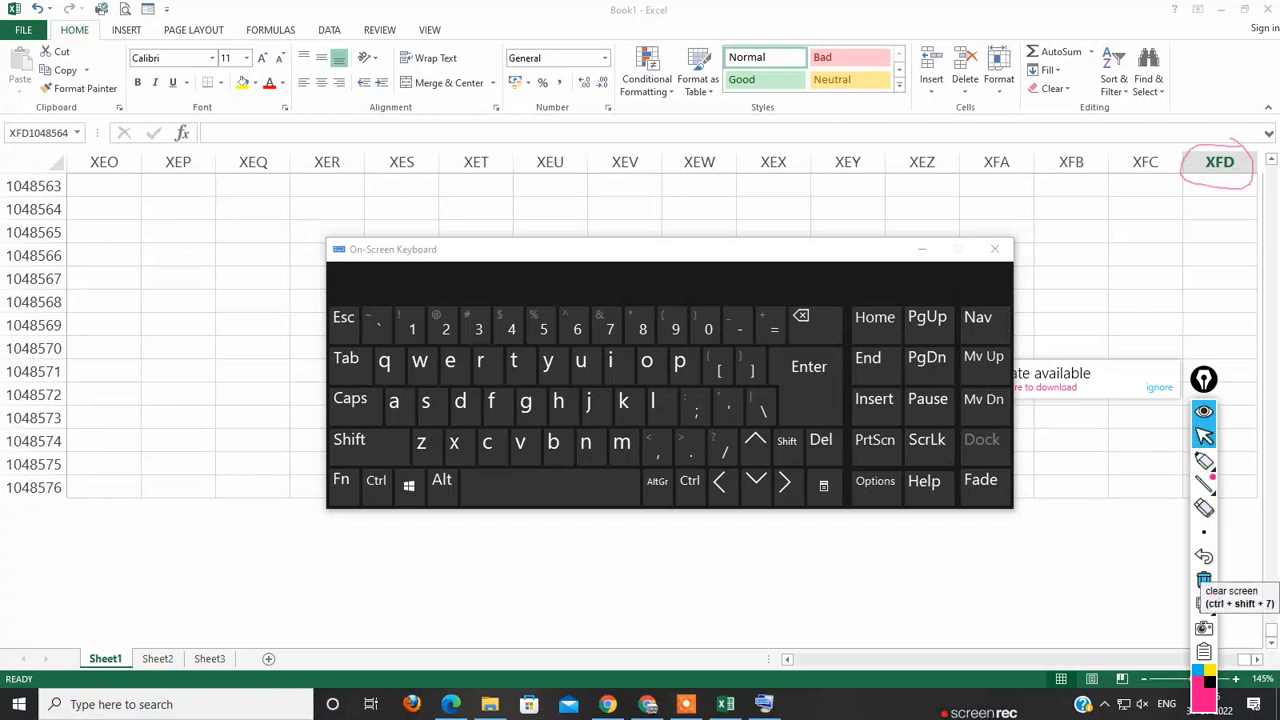
click(1204, 580)
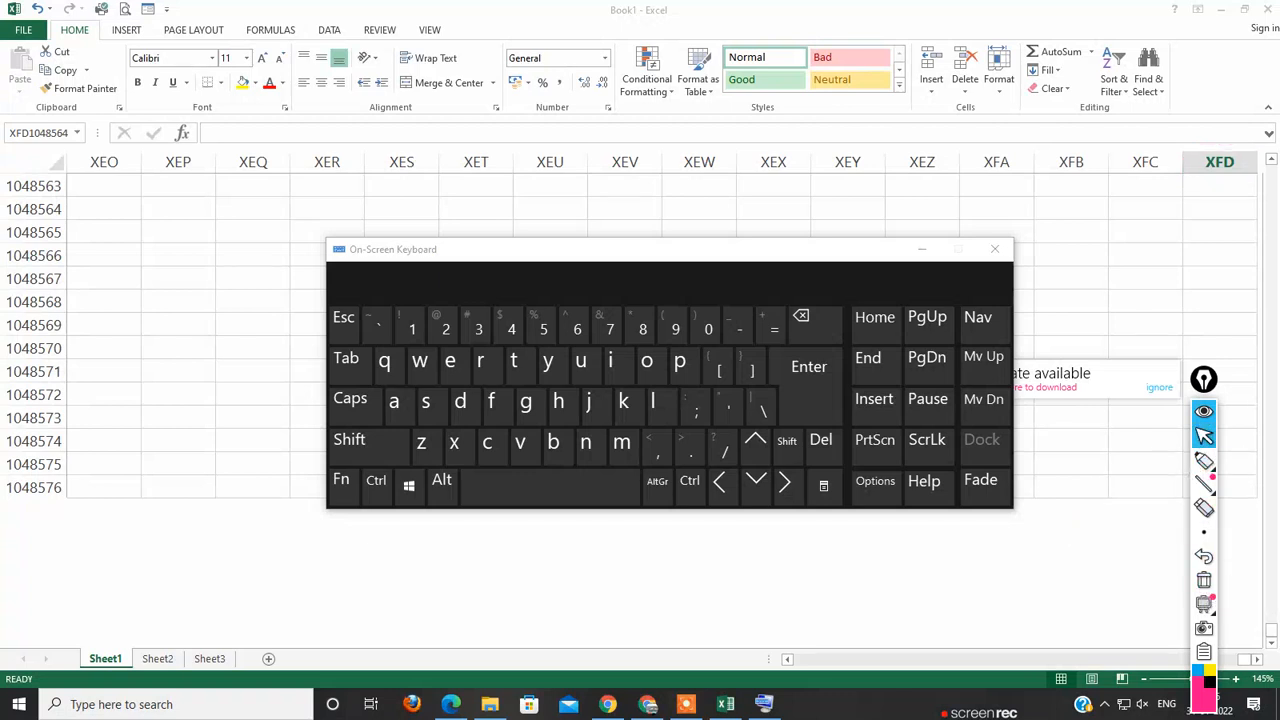
Step: Return from the last columns to column A and select cell A1048563
click(1219, 208)
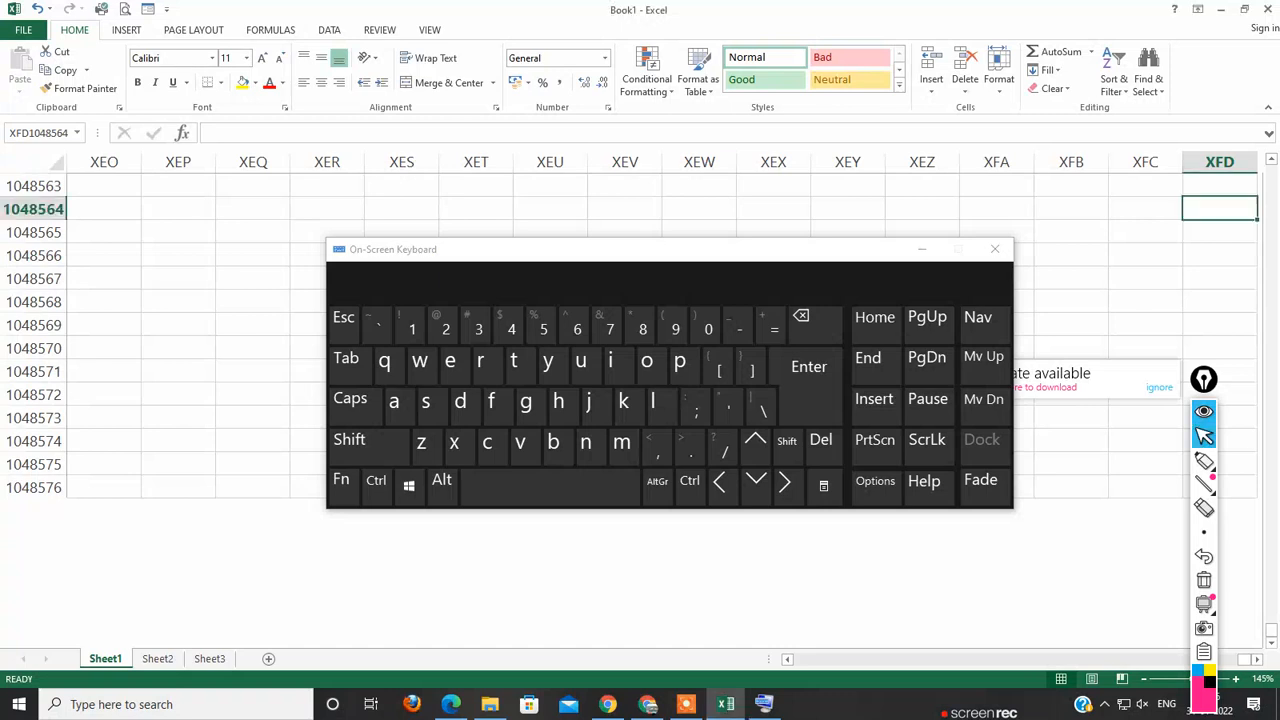
click(178, 186)
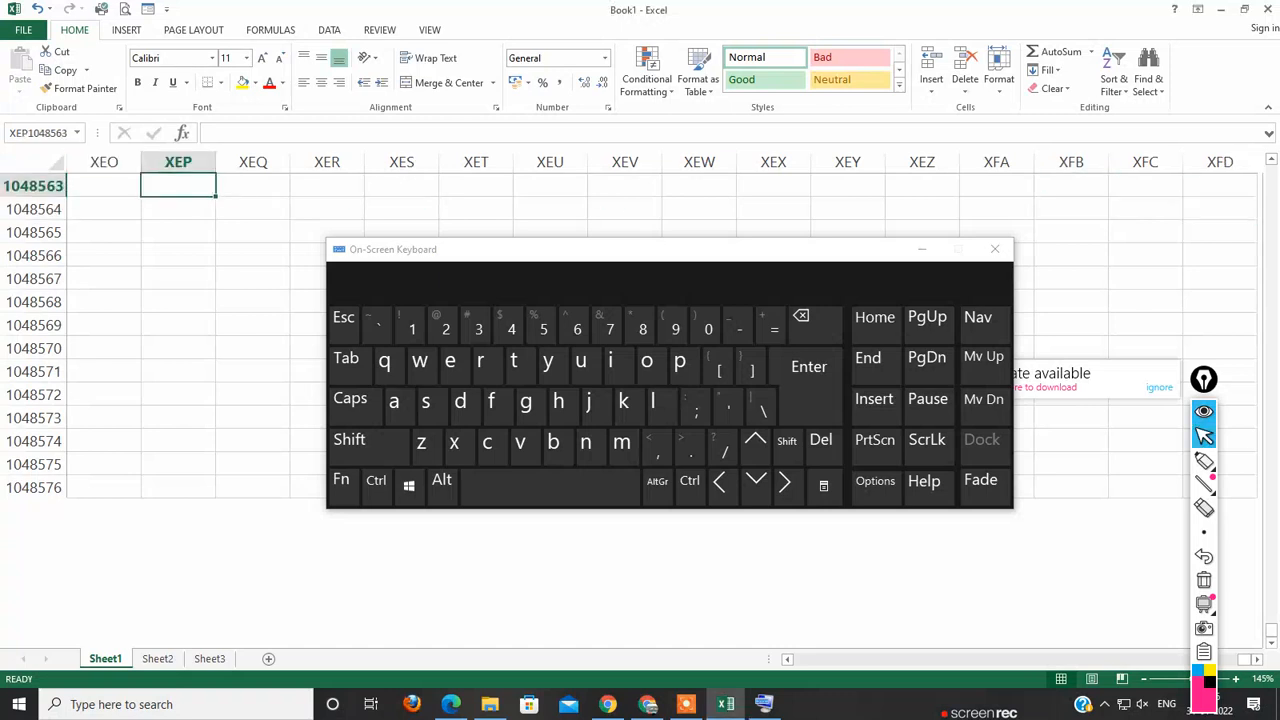
drag(1250, 659, 797, 659)
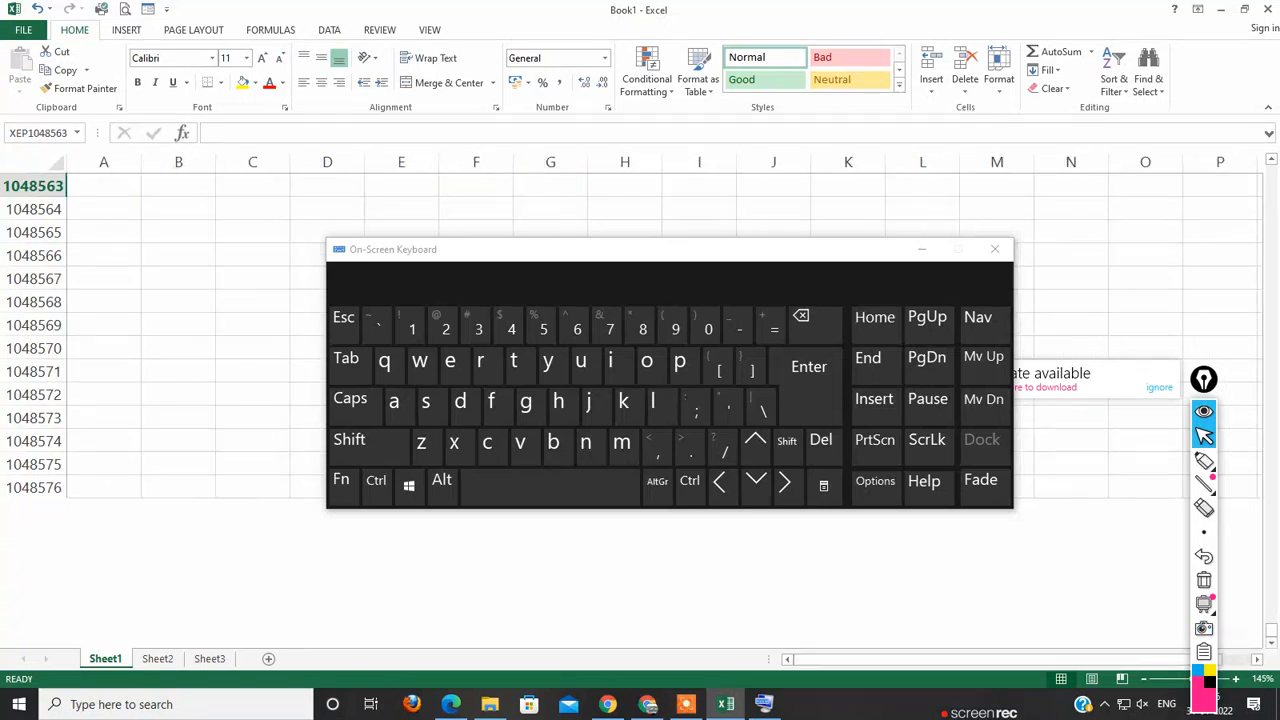
click(104, 186)
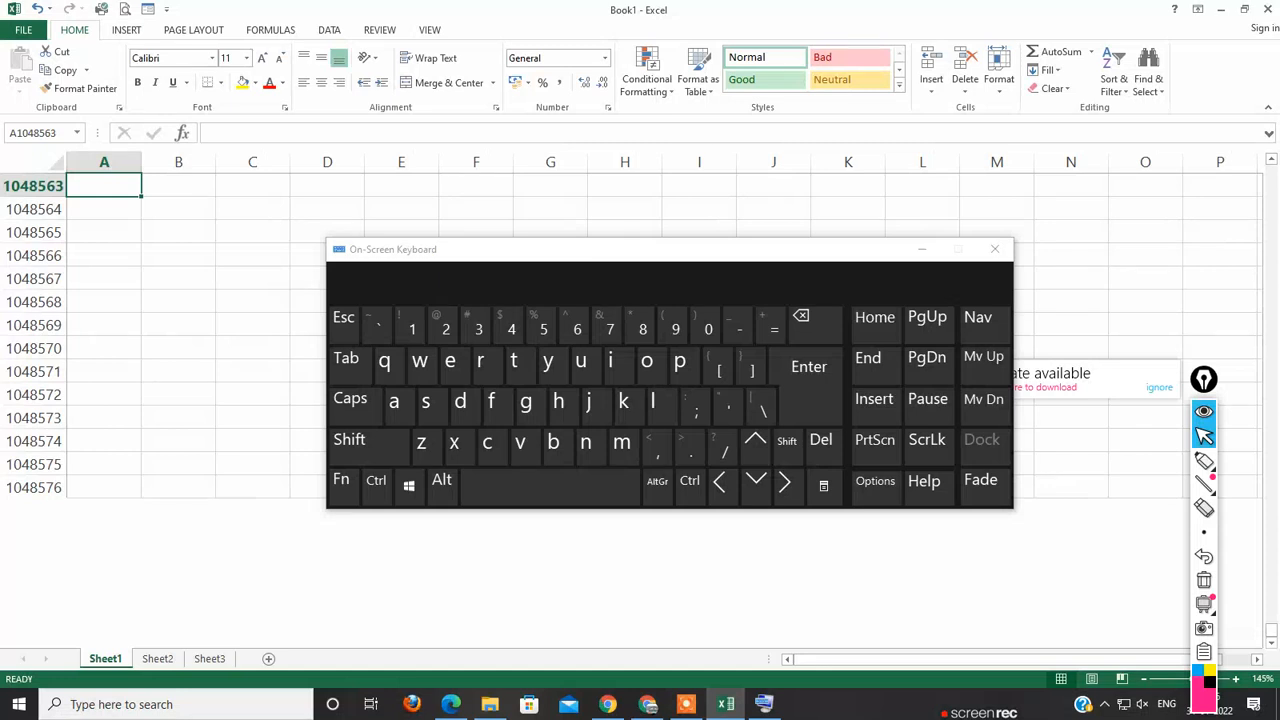
Step: Examine how the column letters continue past Z and AZ by moving the selection along row 1048563 to BB, back to AZ and on to BA
key(Right)
key(Right)
key(Right)
key(Right)
key(Right)
key(Right)
key(Right)
key(Right)
key(Right)
key(Right)
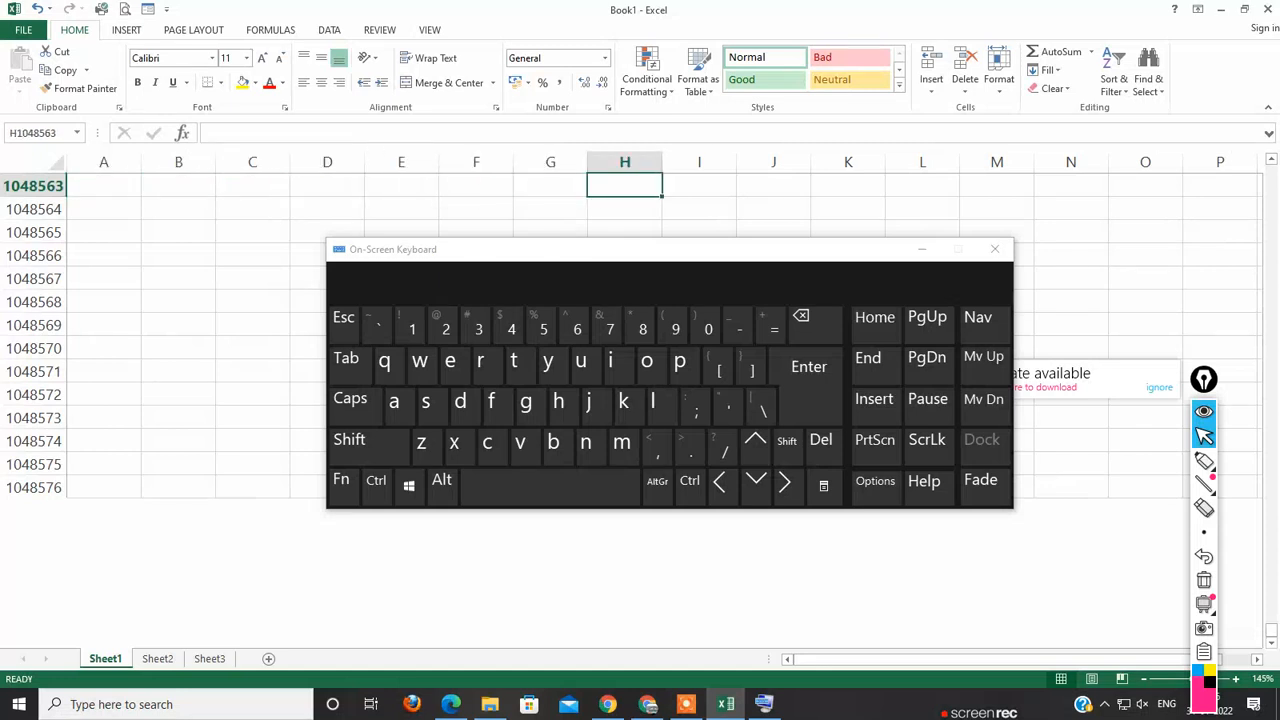
key(Right)
key(Right)
key(Right)
key(Right)
key(Right)
key(Right)
key(Right)
key(Right)
key(Right)
key(Right)
key(Right)
key(Right)
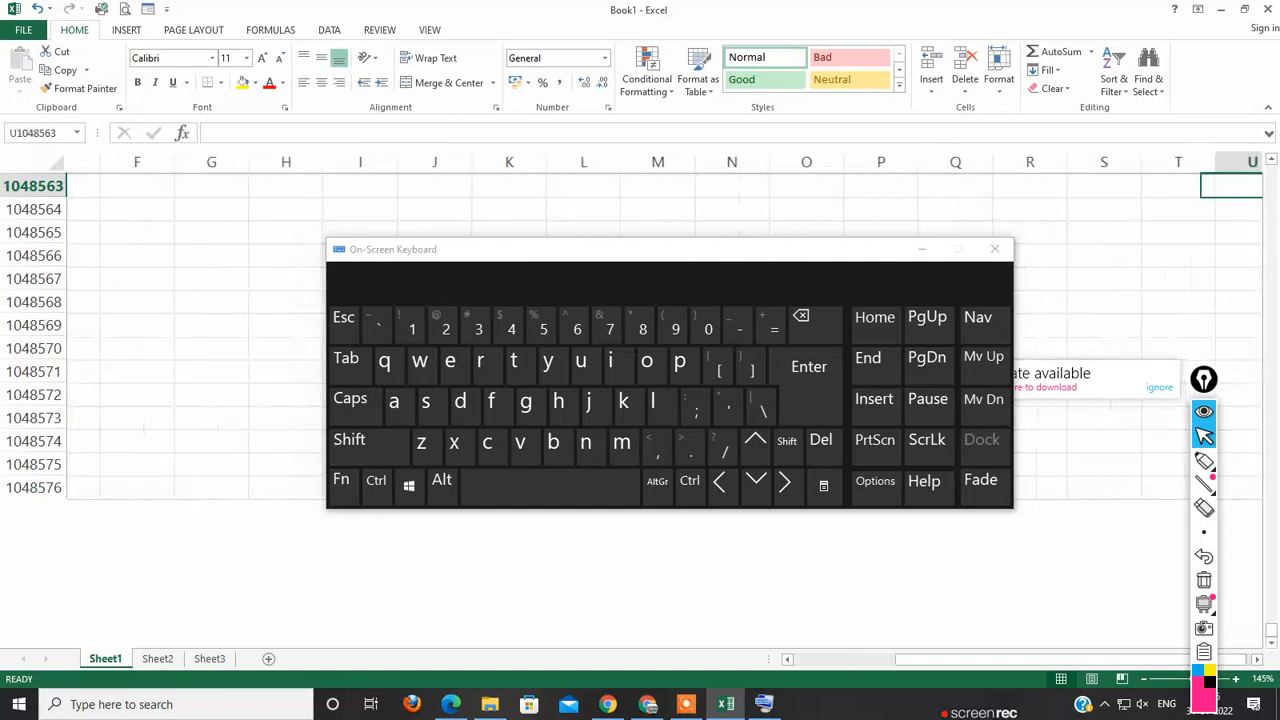
key(Right)
key(Right)
key(Right)
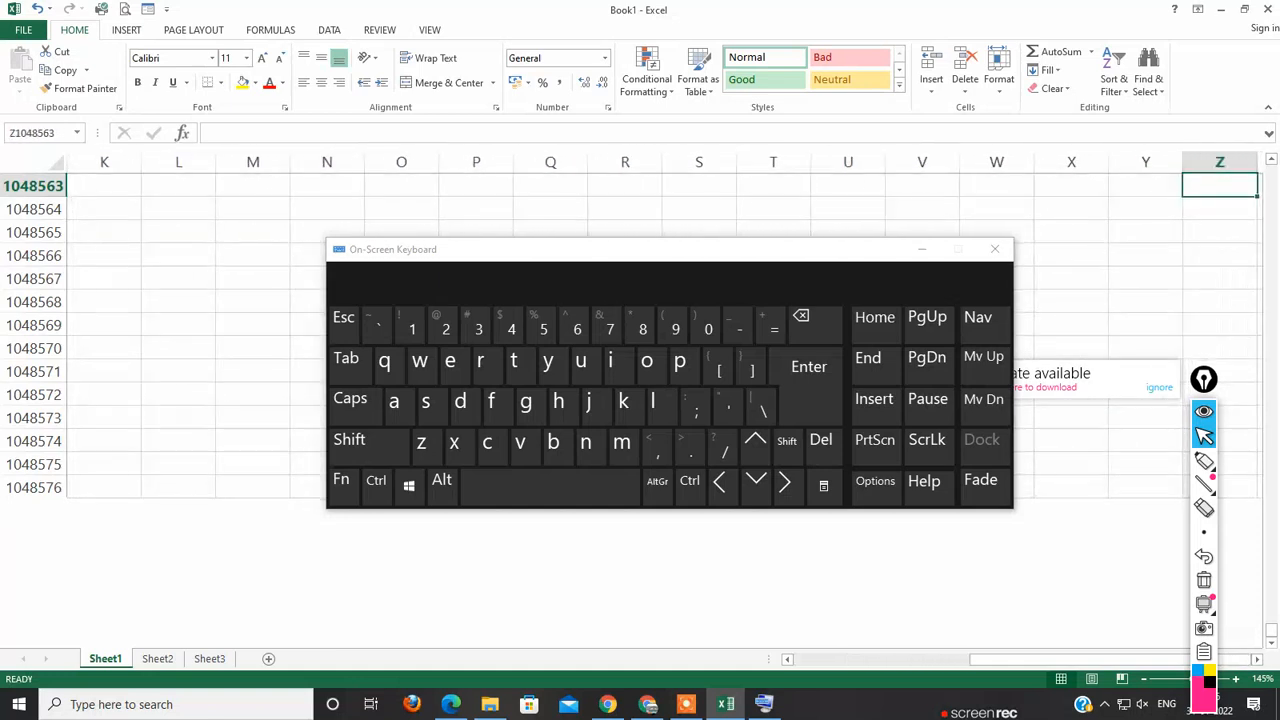
key(Right)
key(Right)
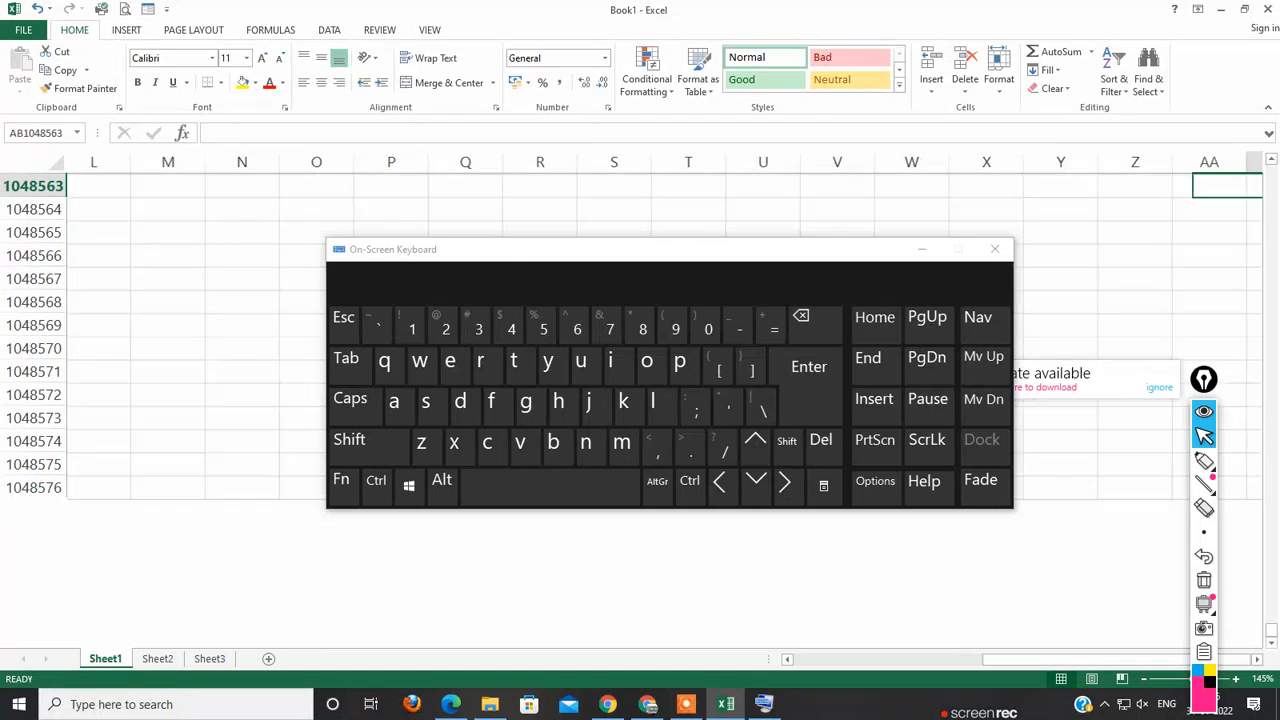
key(Right)
key(Right)
key(Right)
key(Right)
key(Right)
key(Right)
key(Right)
key(Right)
key(Right)
key(Right)
key(Right)
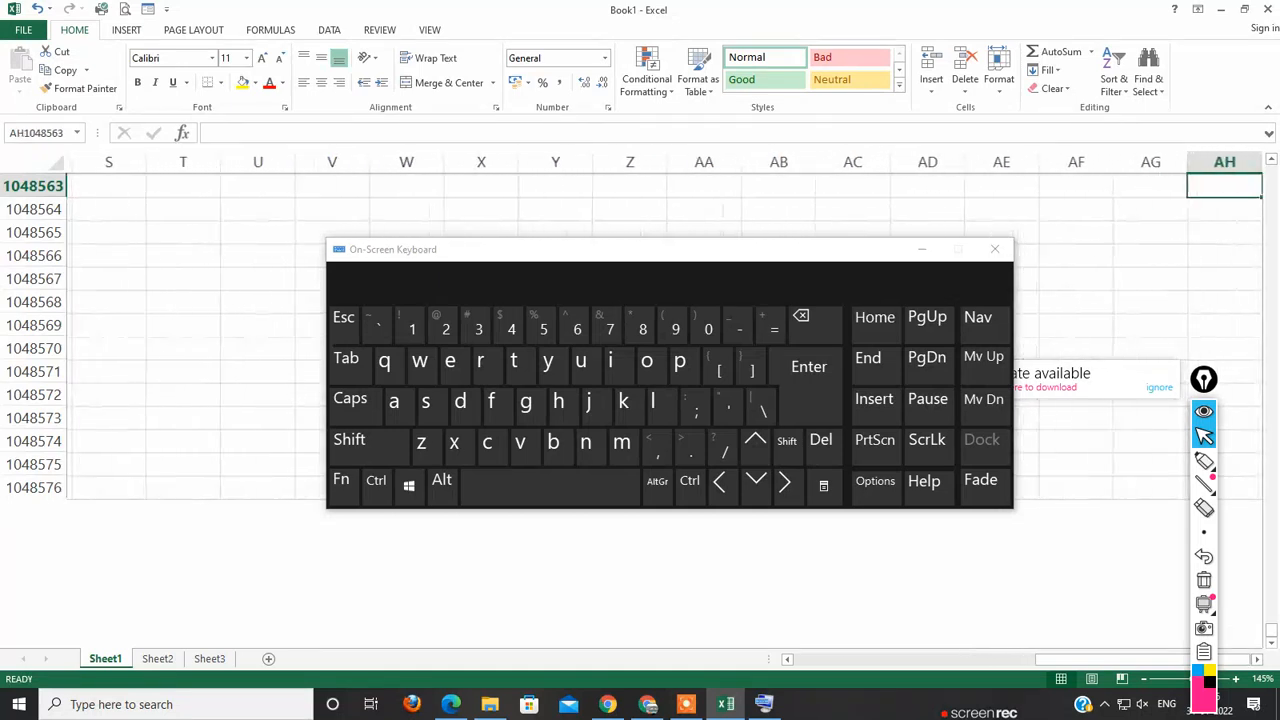
key(Right)
key(Right)
key(Right)
key(Right)
key(Right)
key(Right)
key(Right)
key(Right)
key(Right)
key(Right)
key(Right)
key(Right)
key(Right)
key(Right)
key(Right)
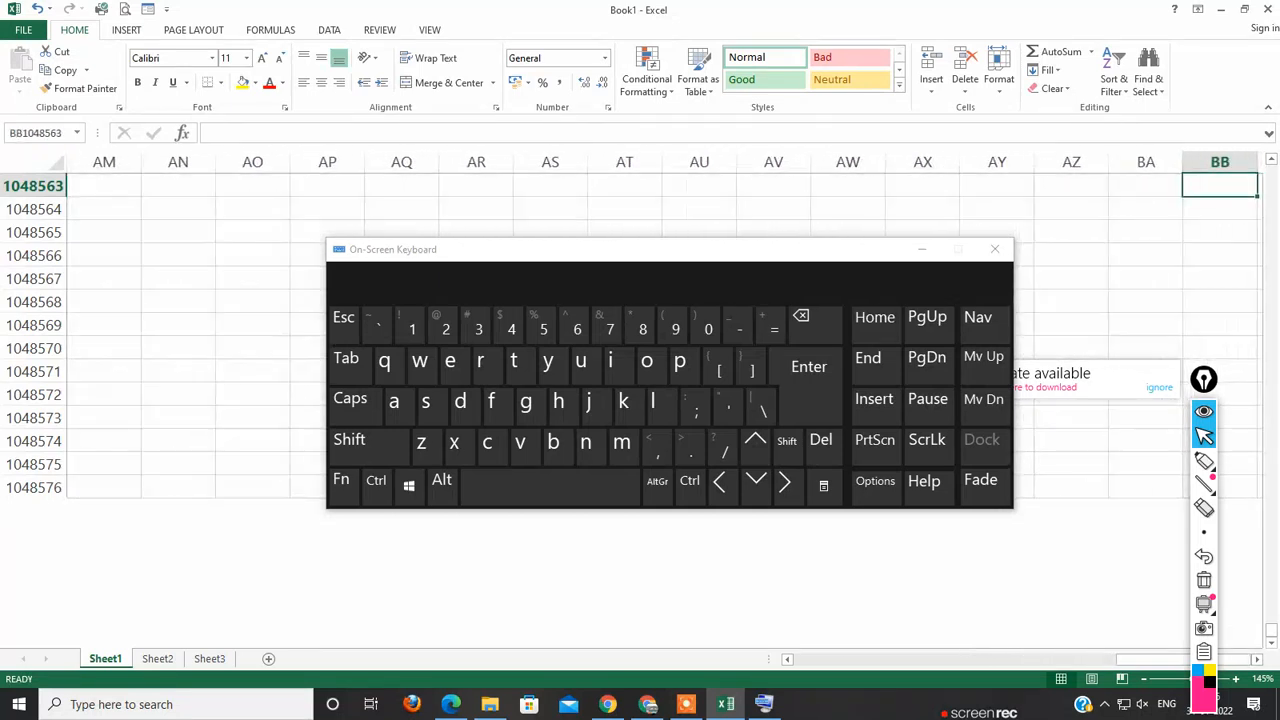
key(Left)
key(Left)
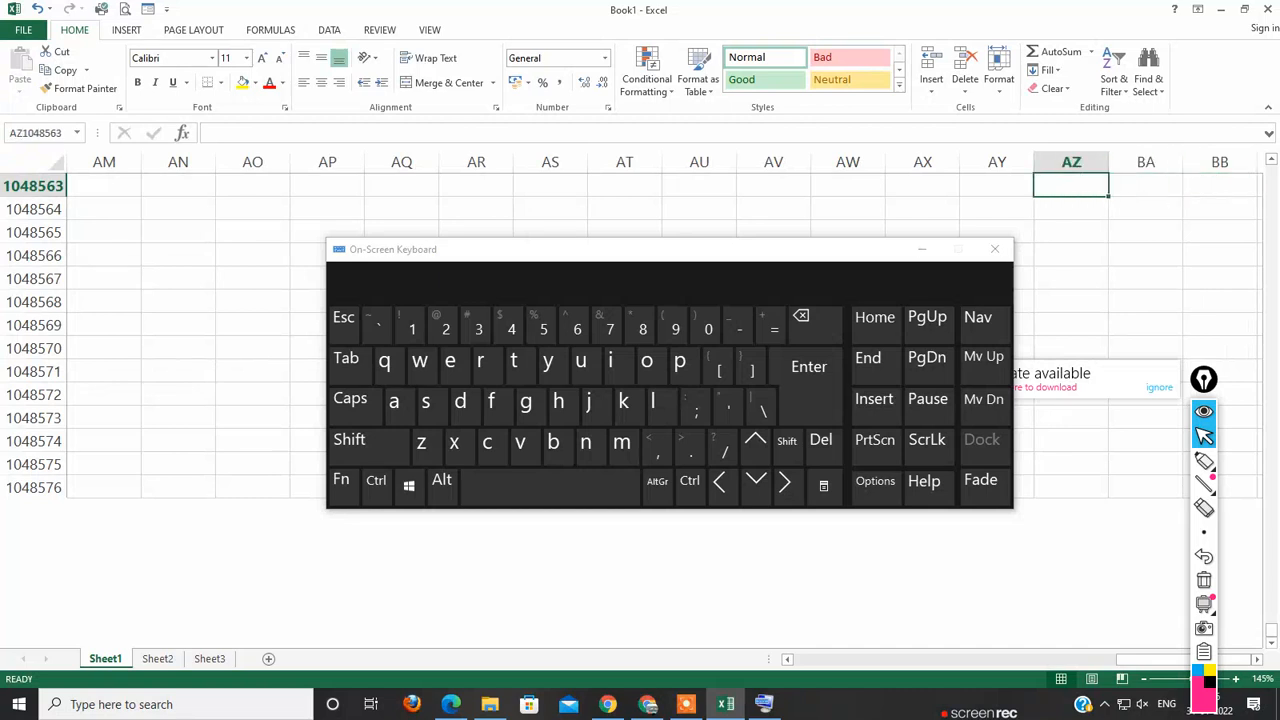
key(Right)
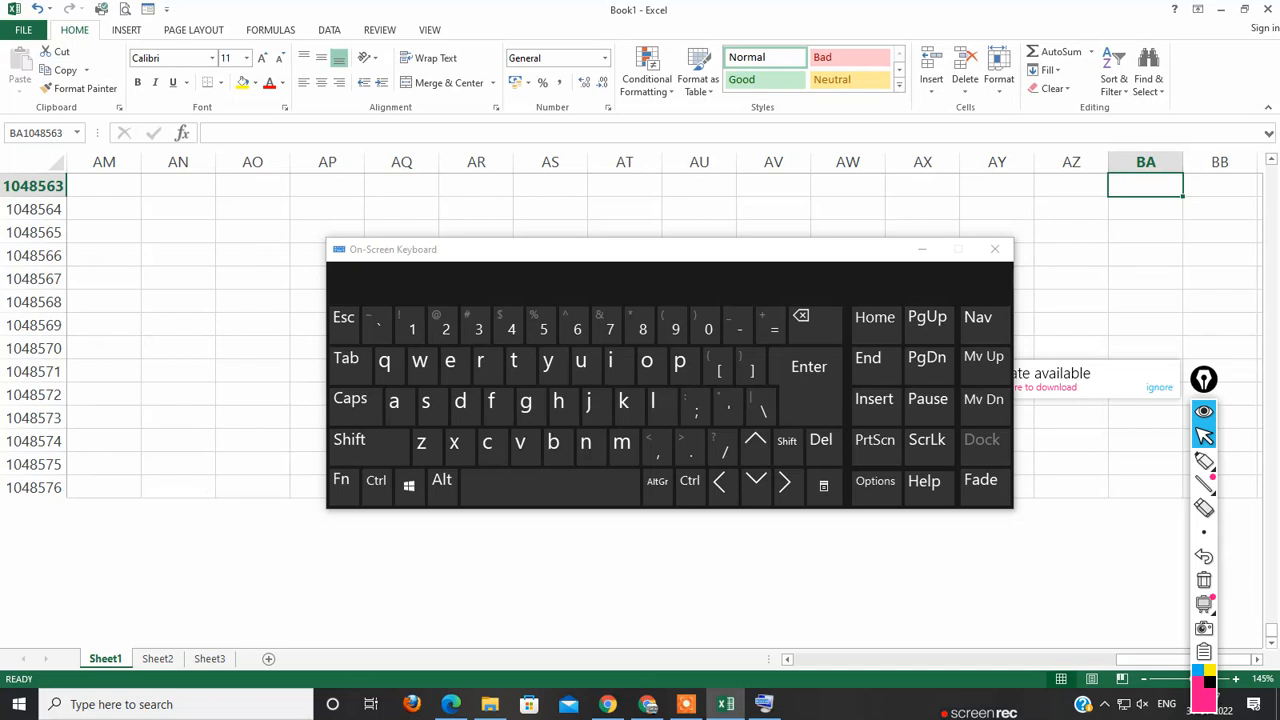
Step: Jump from column BA back to column A in row 1048563 using the On-Screen Keyboard
key(shift)
click(690, 481)
click(720, 482)
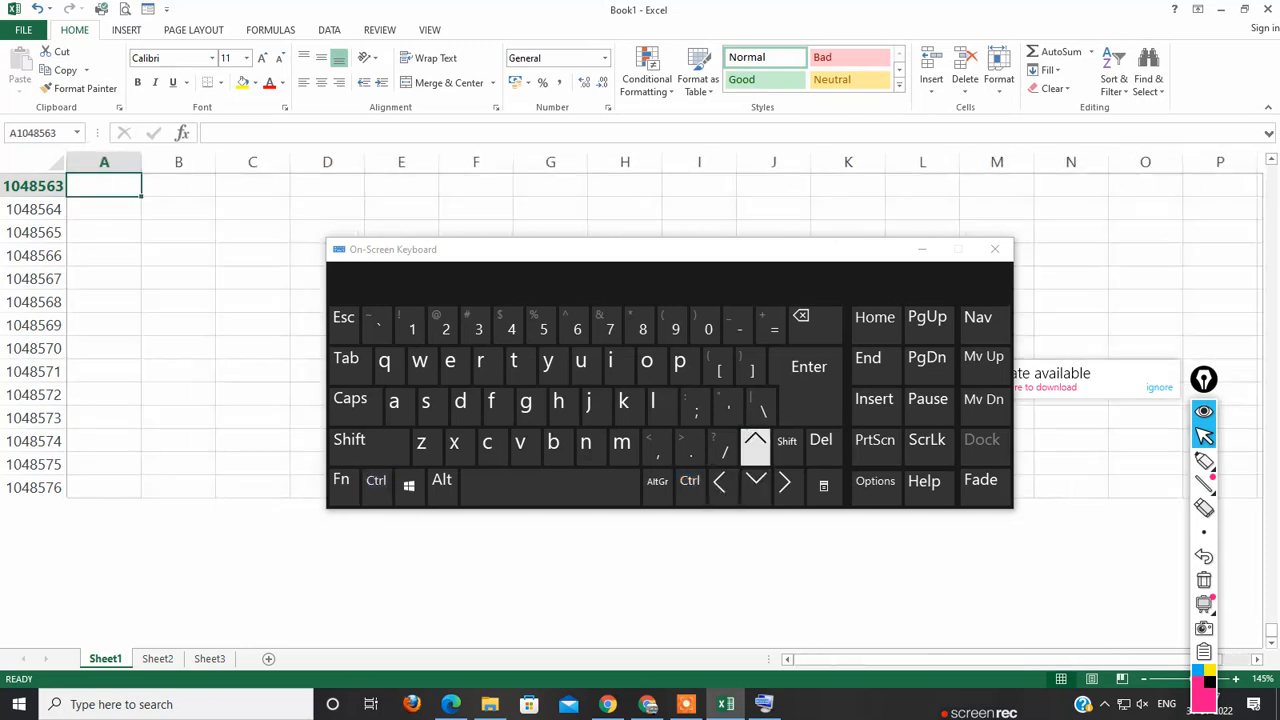
Step: Jump up column A to the worksheet's first cell, A1, using the On-Screen Keyboard
click(755, 441)
click(755, 441)
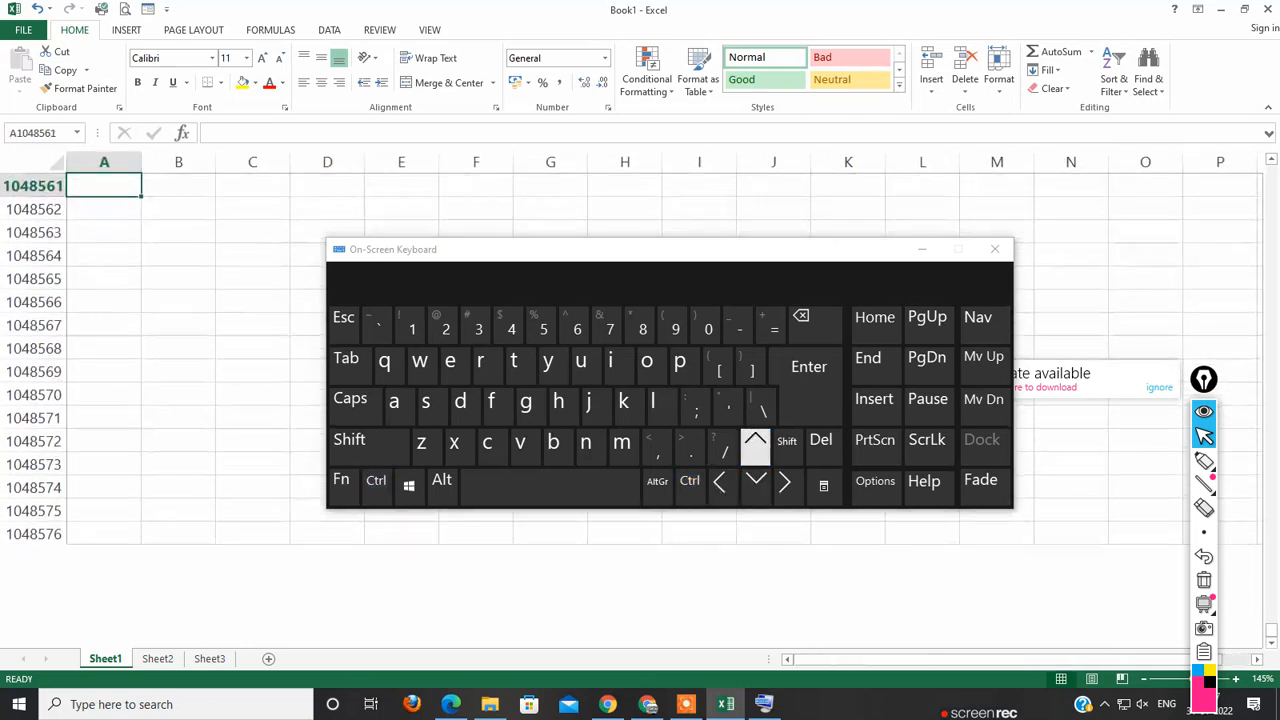
click(720, 482)
click(720, 482)
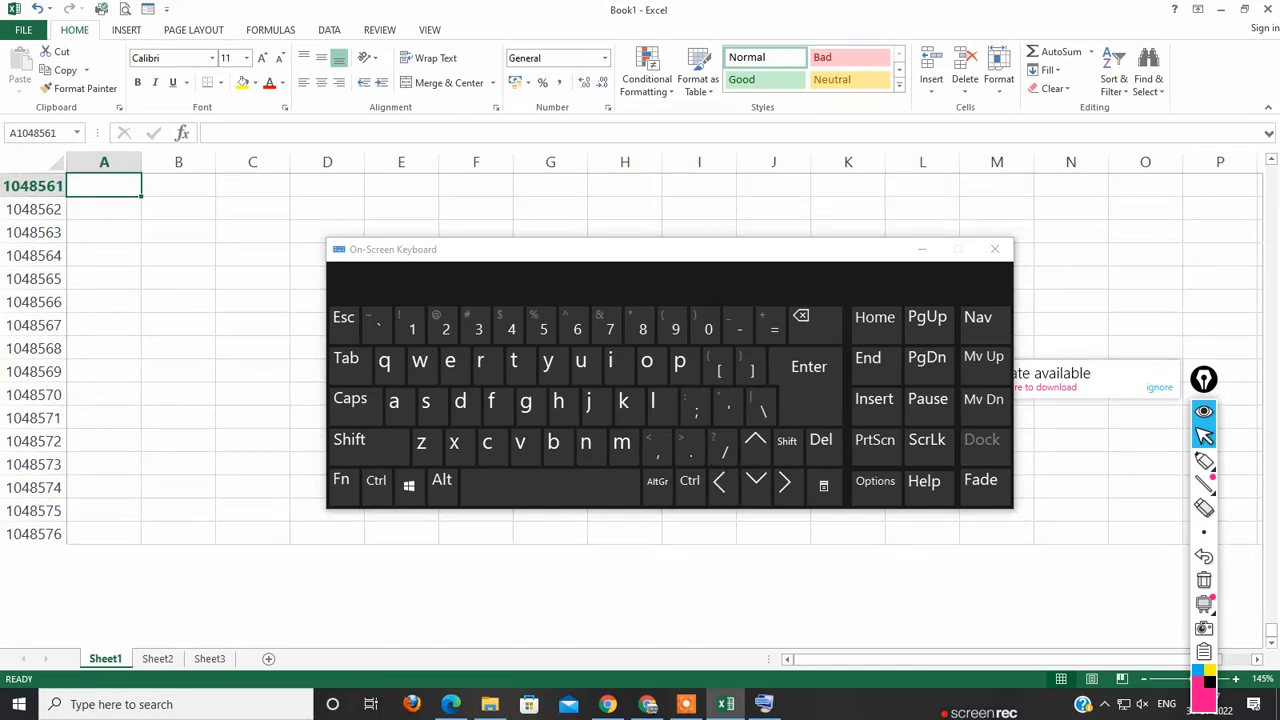
click(720, 482)
click(690, 481)
click(720, 482)
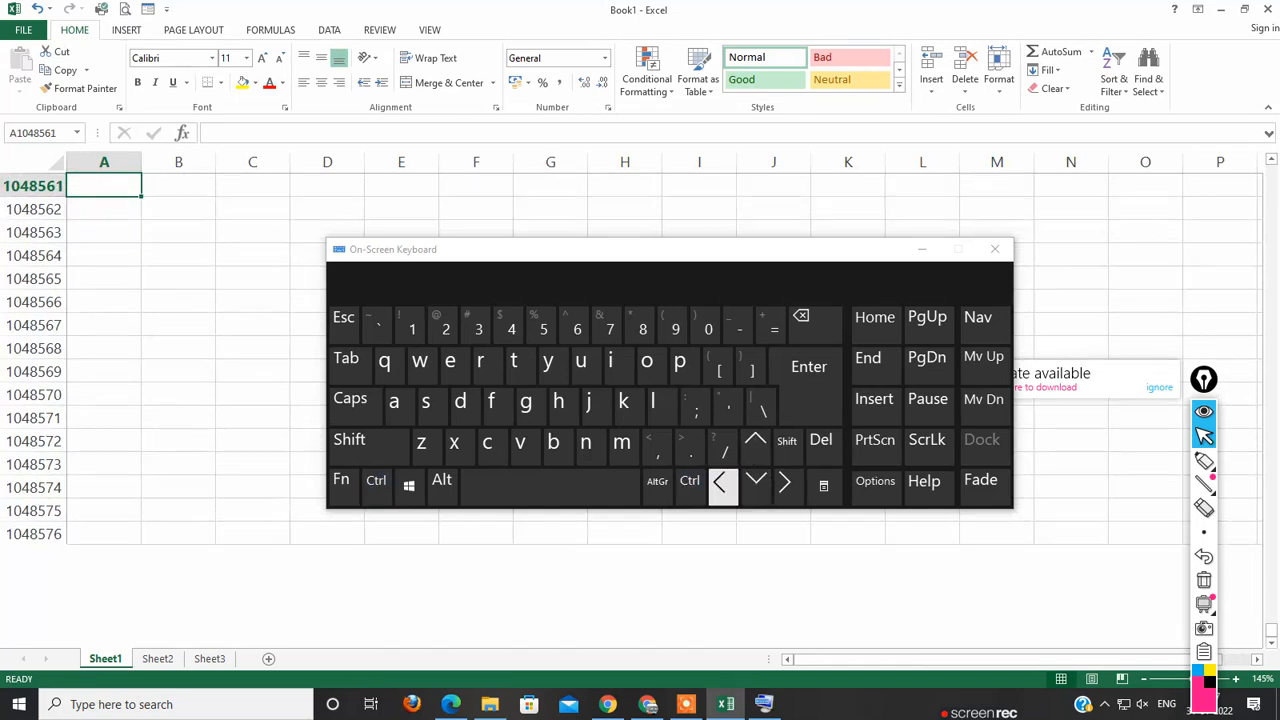
click(690, 481)
click(755, 441)
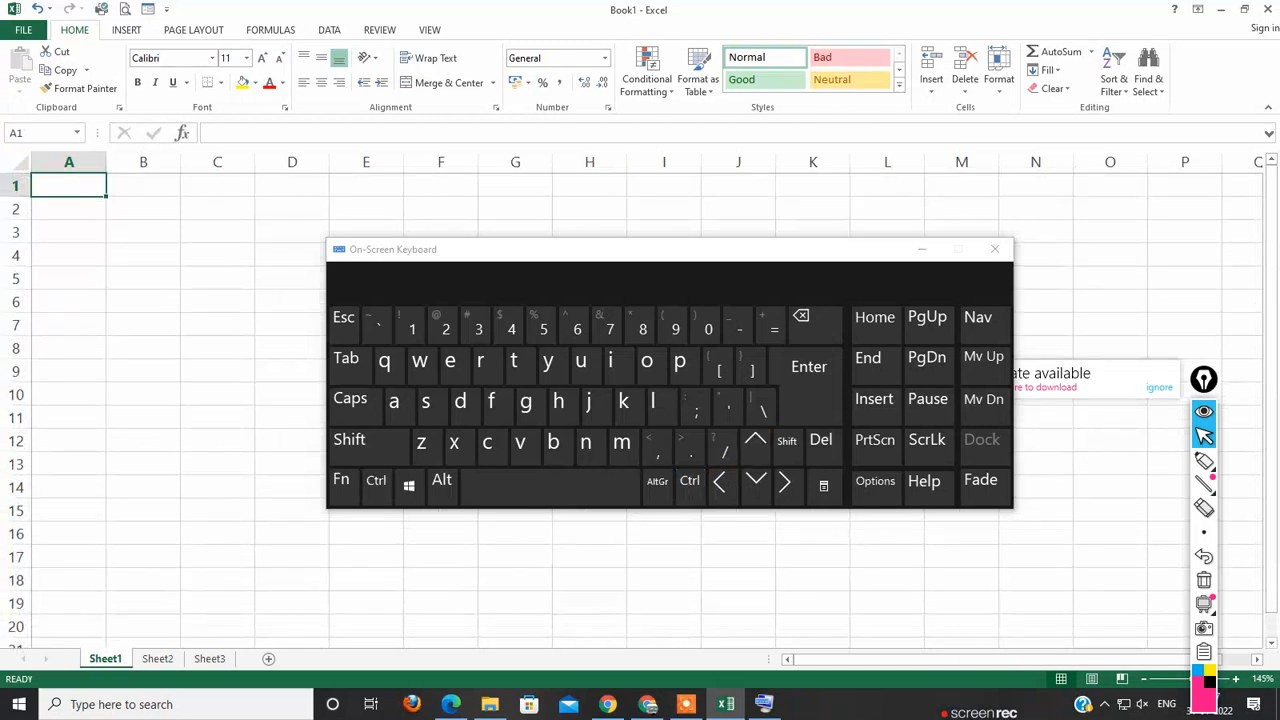
Step: Select cell B1, then cell C7, and close the On-Screen Keyboard
click(143, 185)
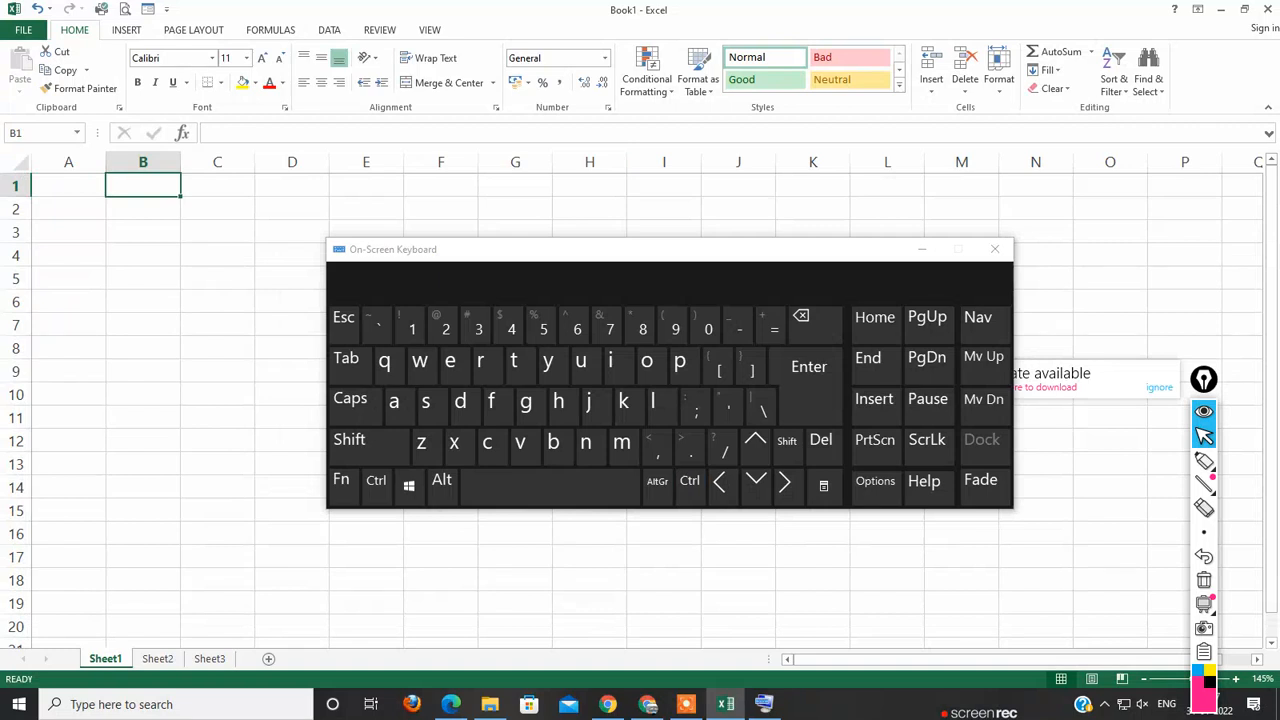
click(217, 324)
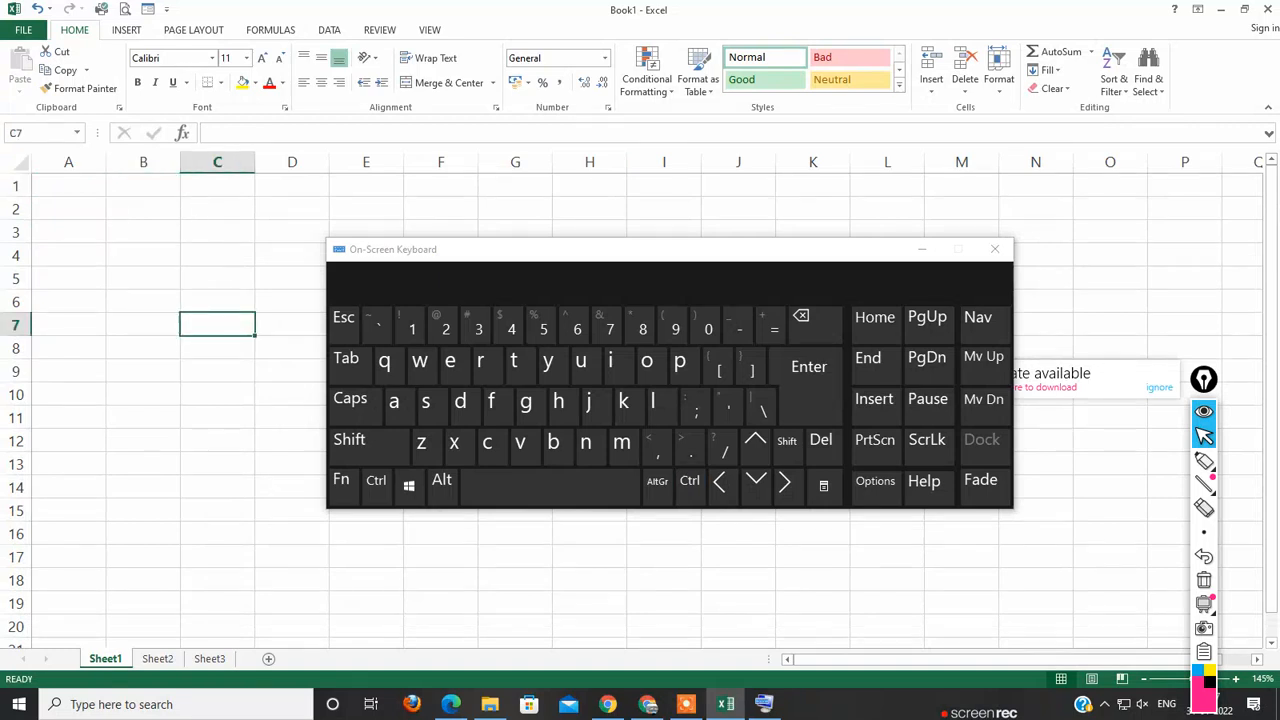
drag(469, 258, 567, 253)
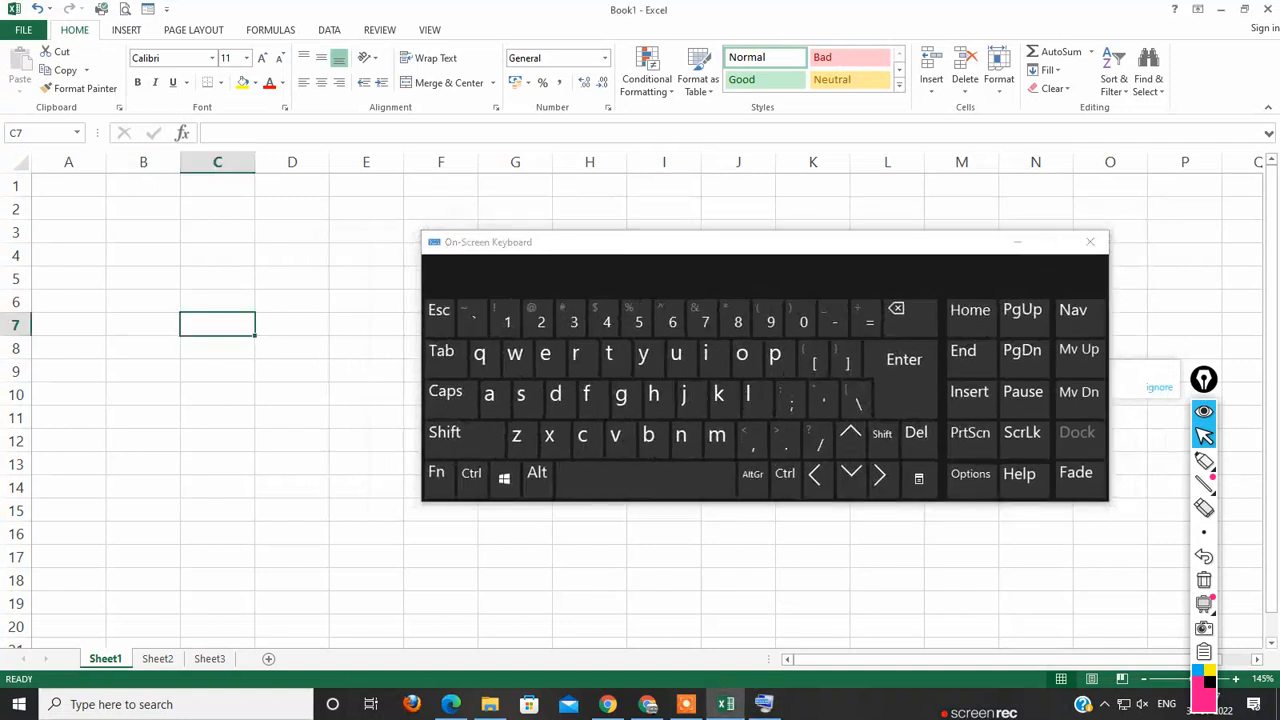
click(1090, 241)
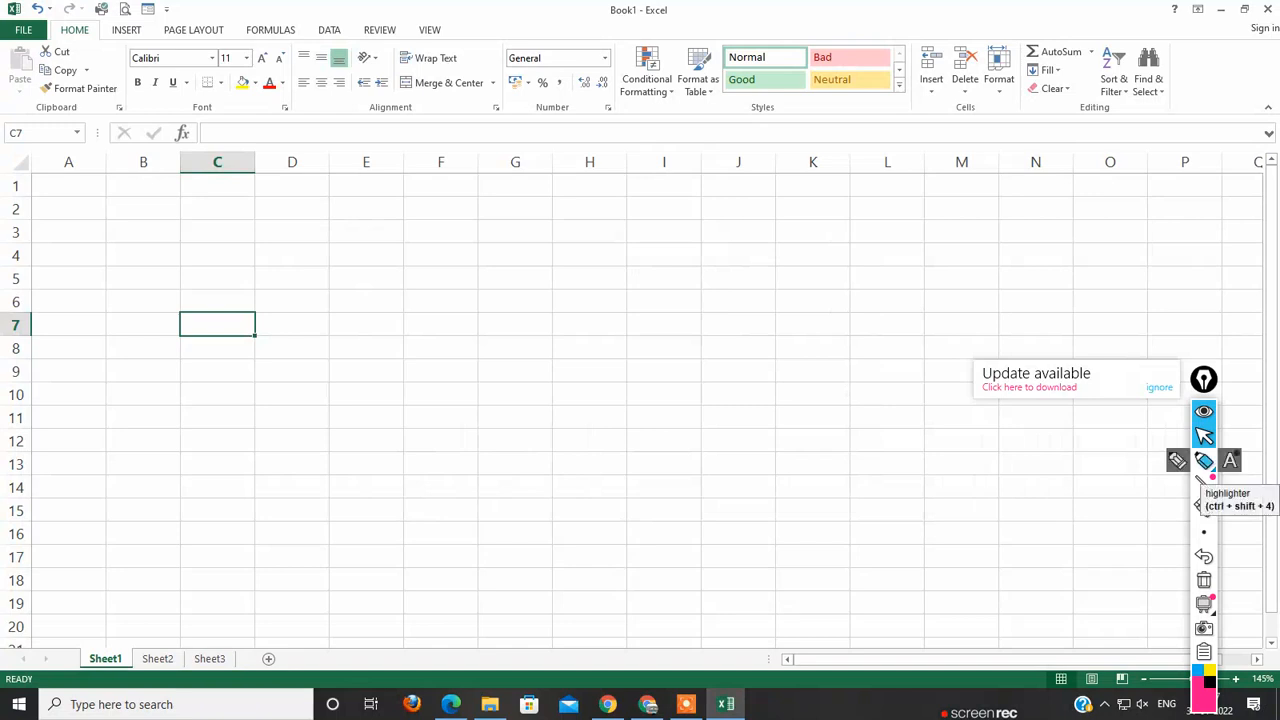
Step: Circle the Sheet1, Sheet2 and Sheet3 tabs with the annotation pen, tick each one, and return to the pointer
click(1204, 460)
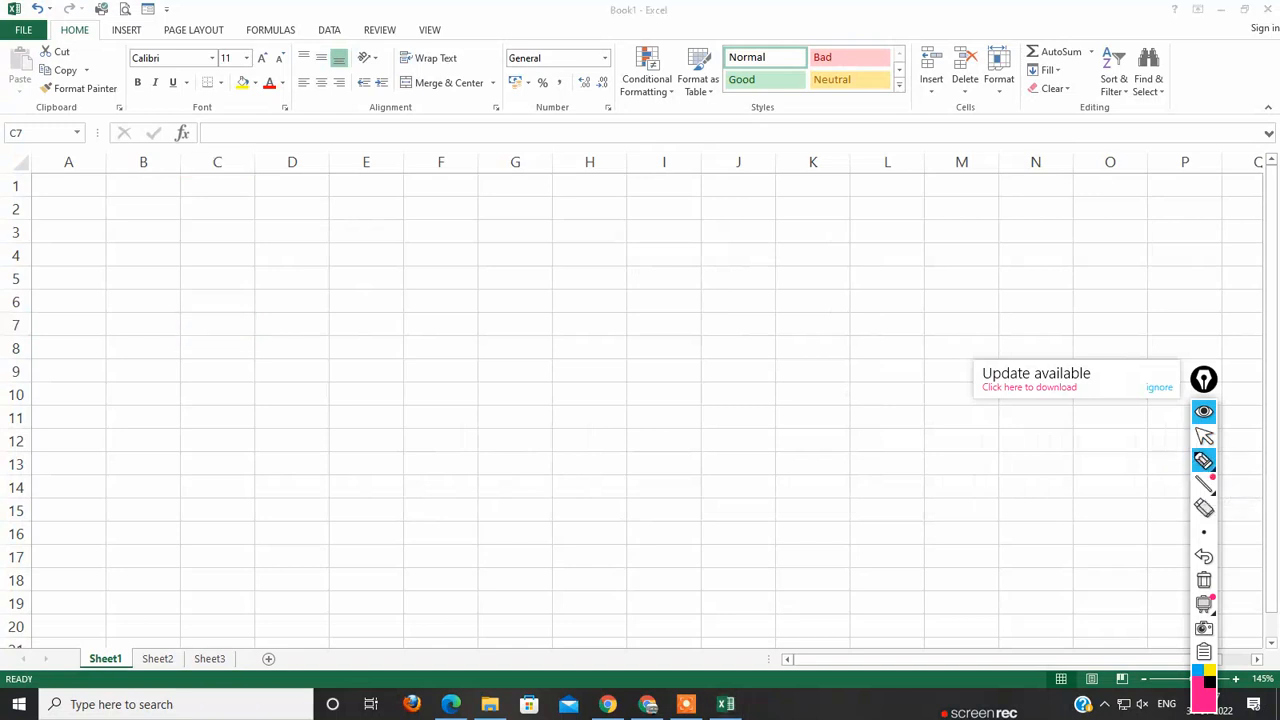
mouse_move(262, 622)
mouse_down()
mouse_move(114, 628)
mouse_move(64, 668)
mouse_up()
mouse_move(170, 672)
mouse_down()
mouse_move(260, 660)
mouse_move(240, 624)
mouse_up()
drag(124, 620, 104, 654)
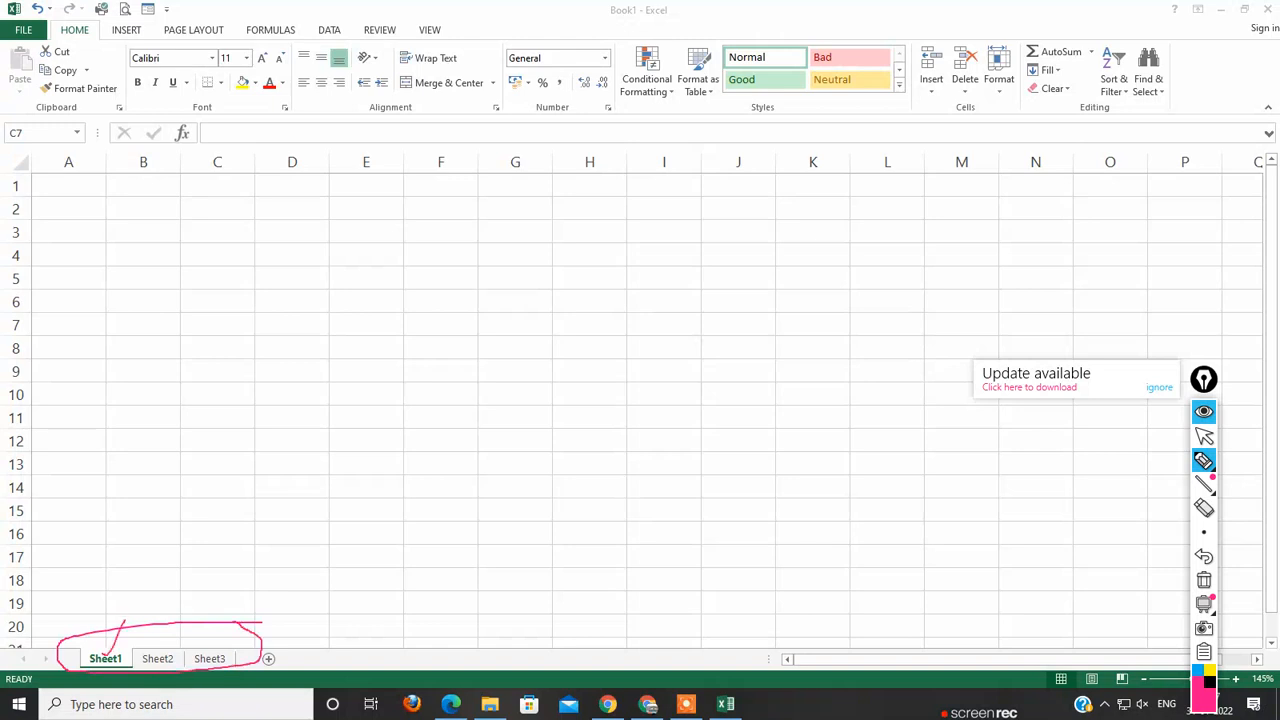
mouse_move(170, 620)
mouse_down()
mouse_move(152, 650)
mouse_move(206, 656)
mouse_up()
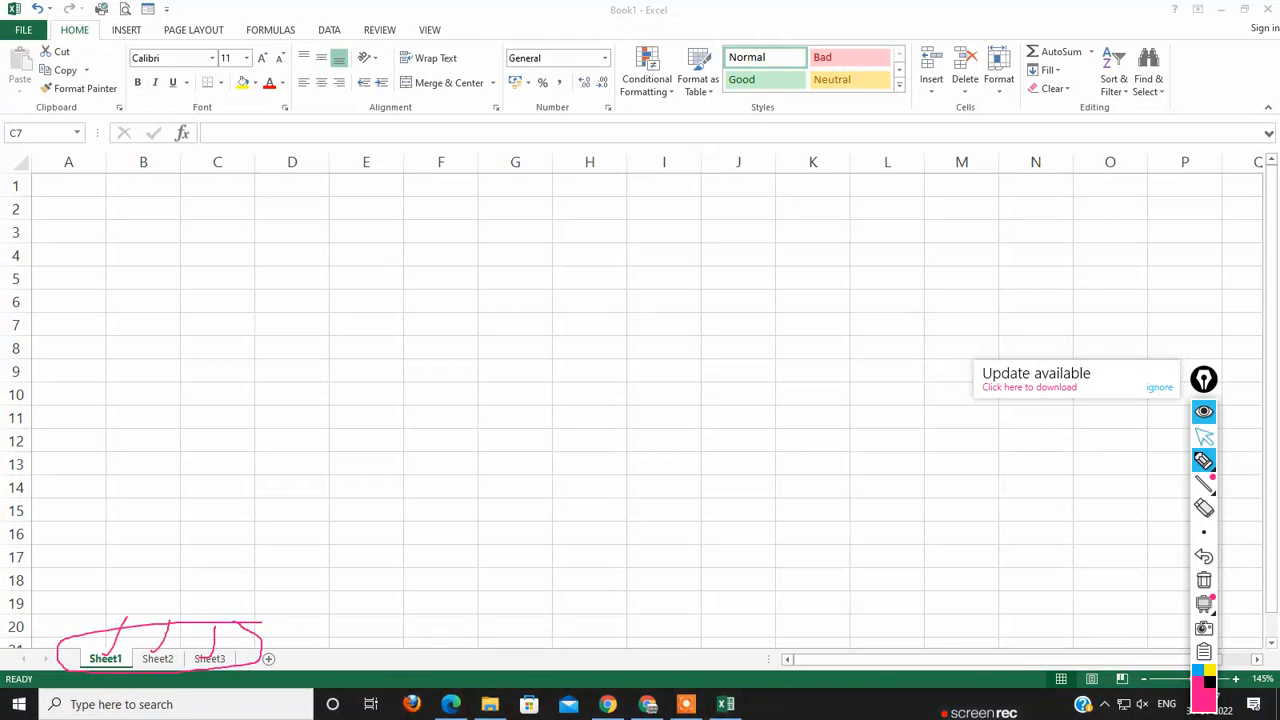
click(1203, 436)
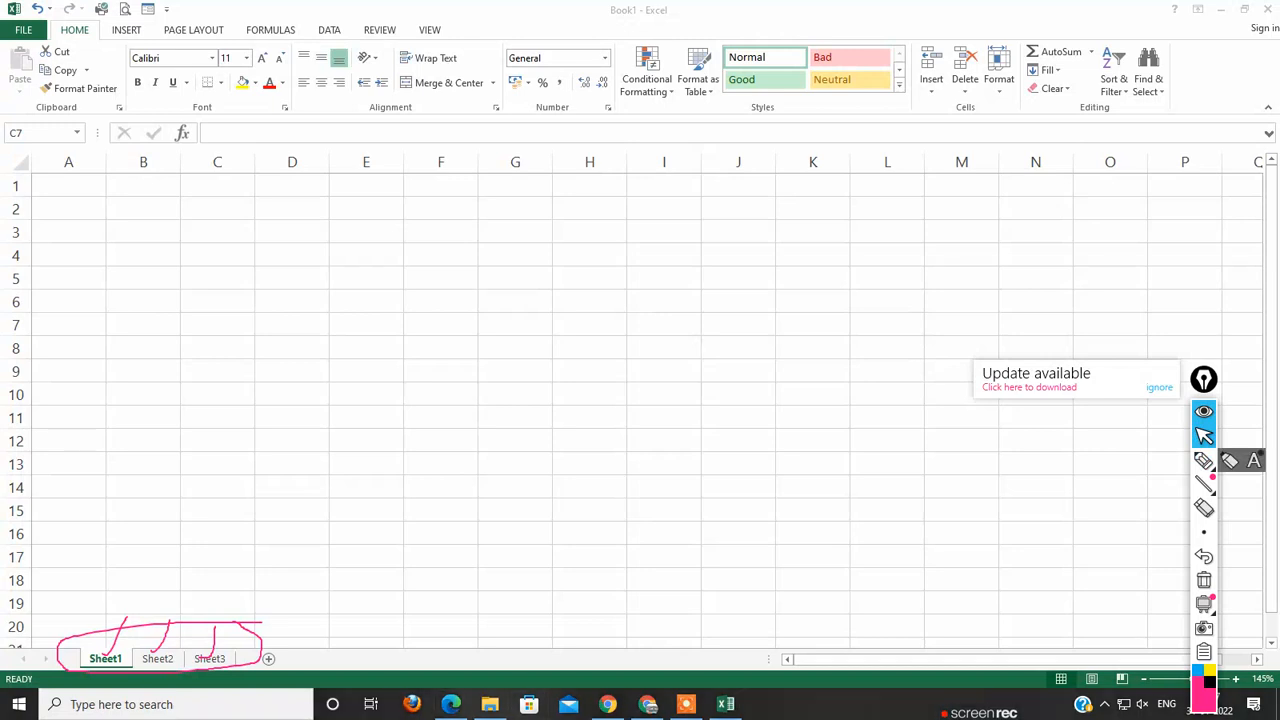
Step: Add a new worksheet to the workbook and move its Sheet4 tab to the end, after Sheet3
click(268, 659)
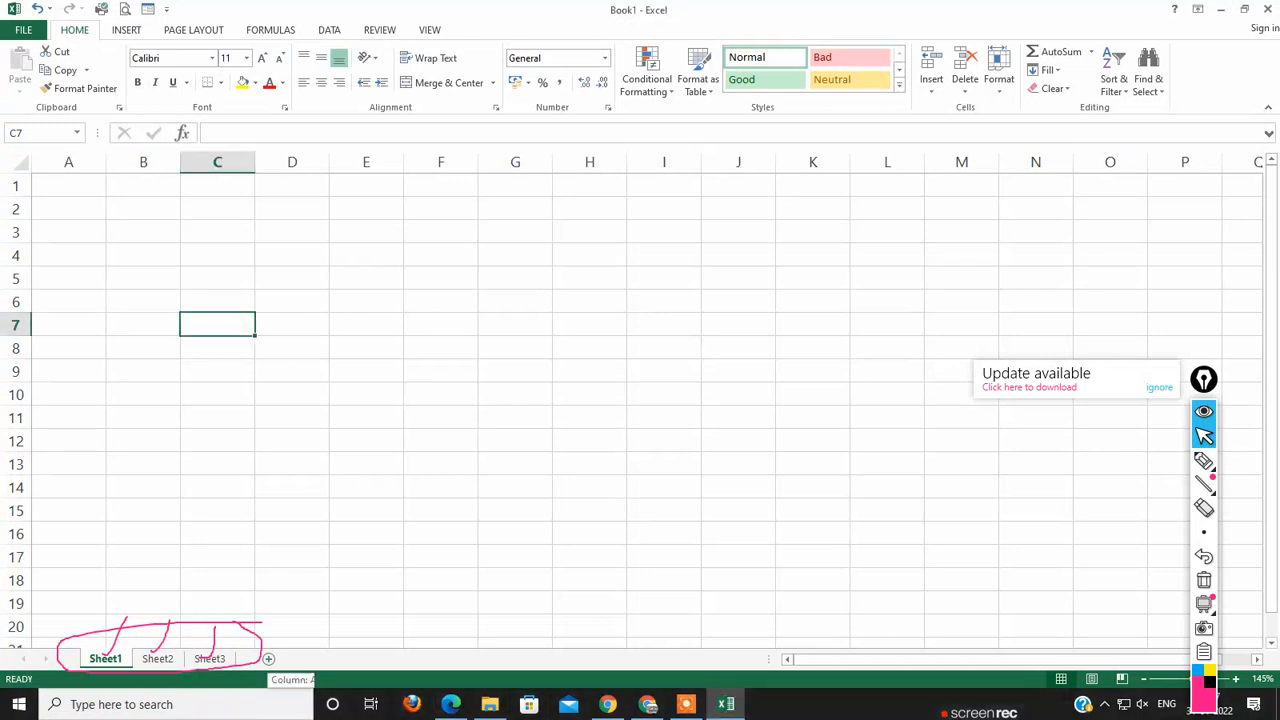
click(268, 659)
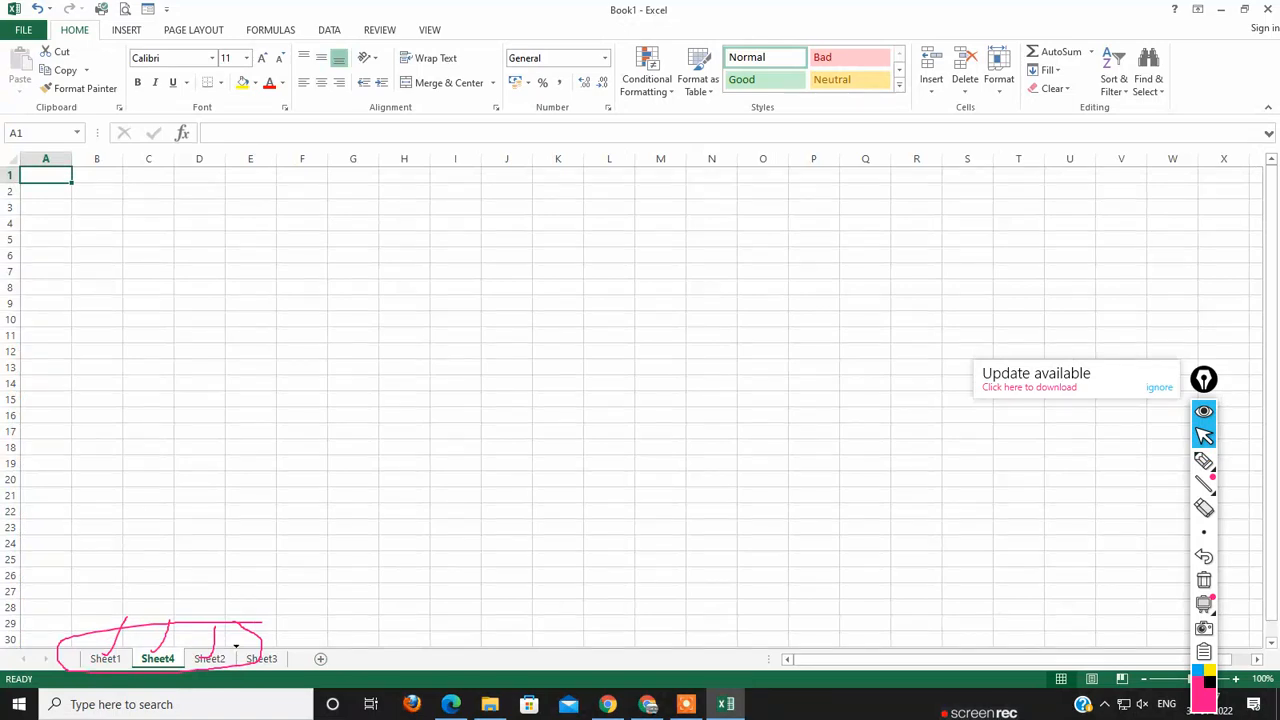
drag(236, 650, 188, 655)
click(261, 658)
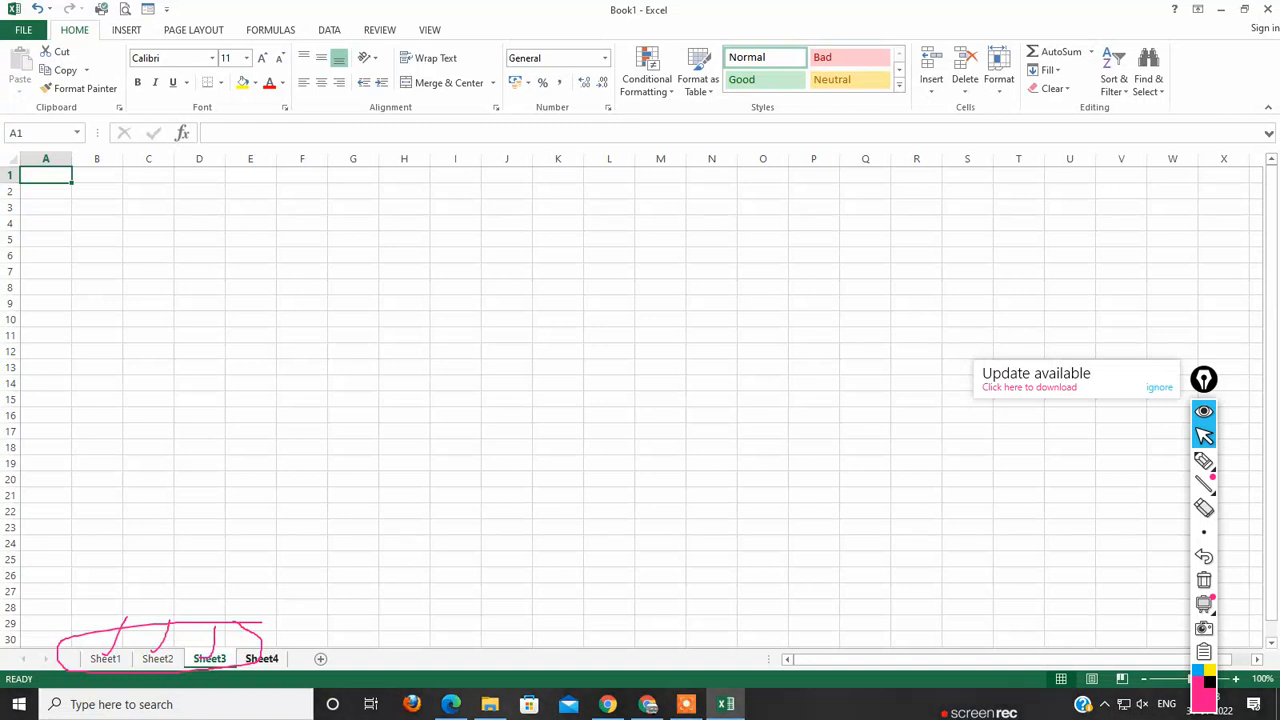
click(255, 657)
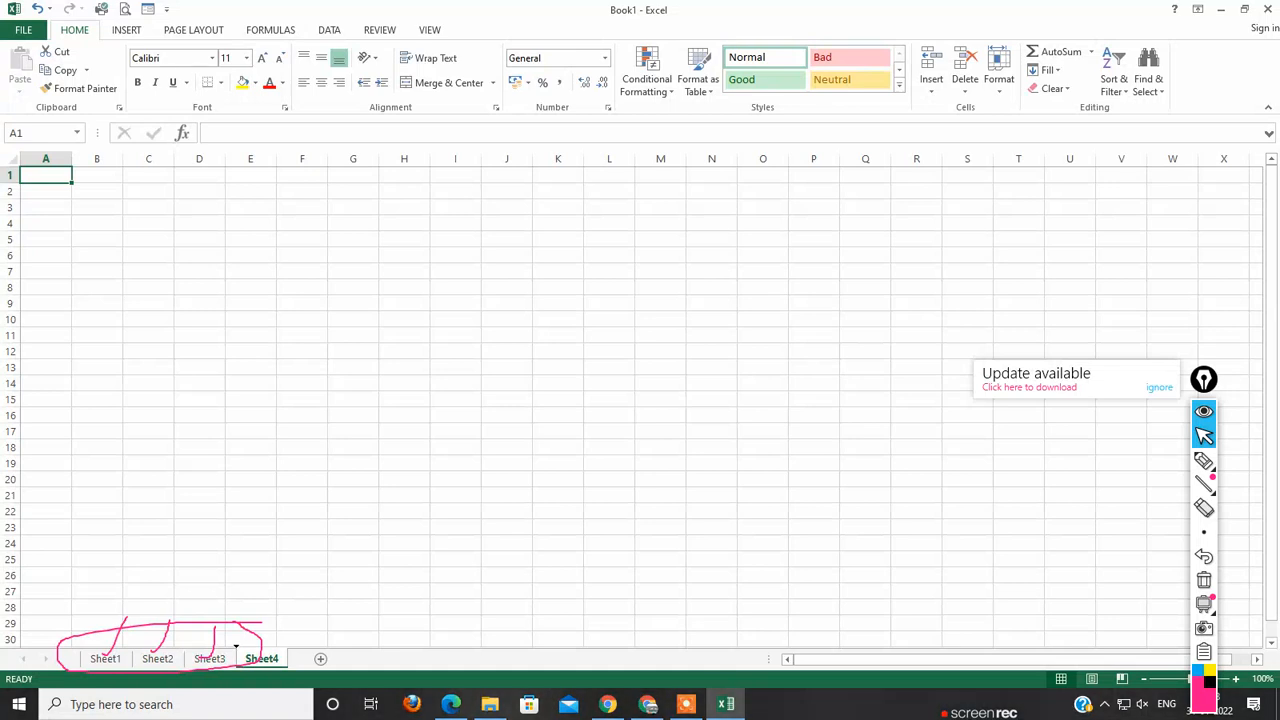
Step: Move the Sheet4 tab to just after Sheet1 and back to the end, then select cell G23 on Sheet2
drag(261, 658, 135, 658)
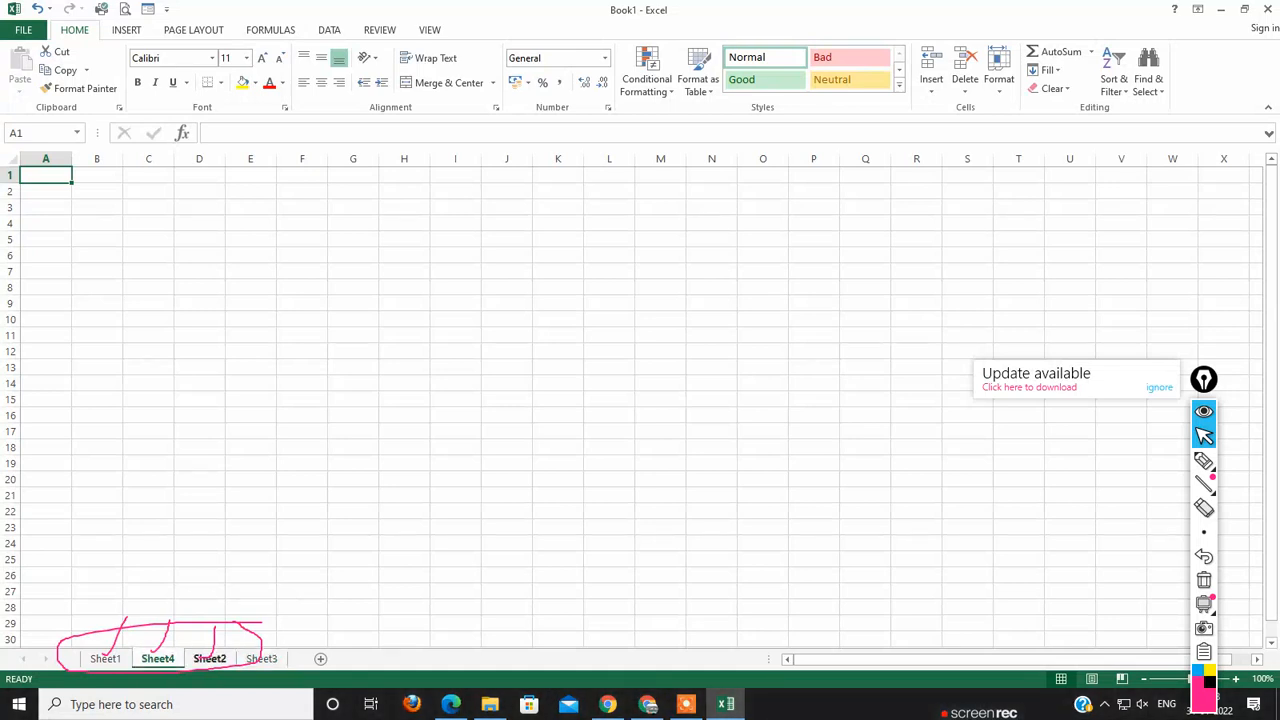
click(261, 658)
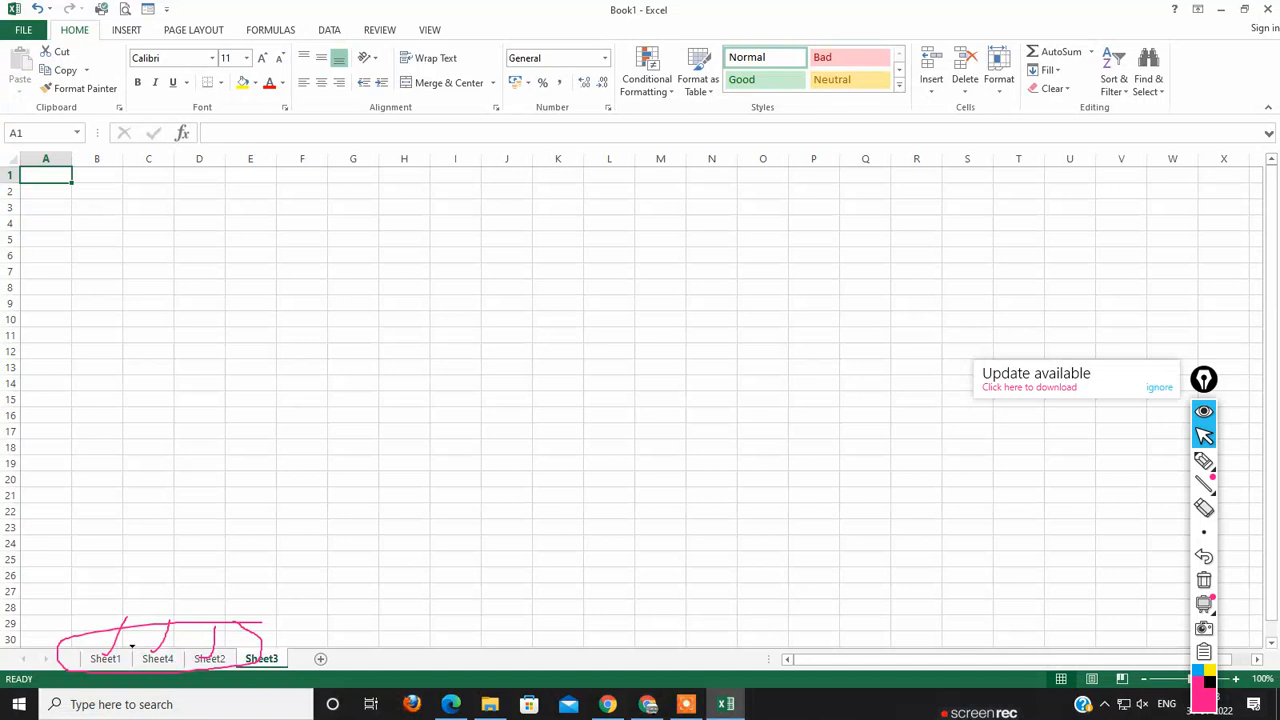
drag(140, 658, 132, 652)
click(261, 658)
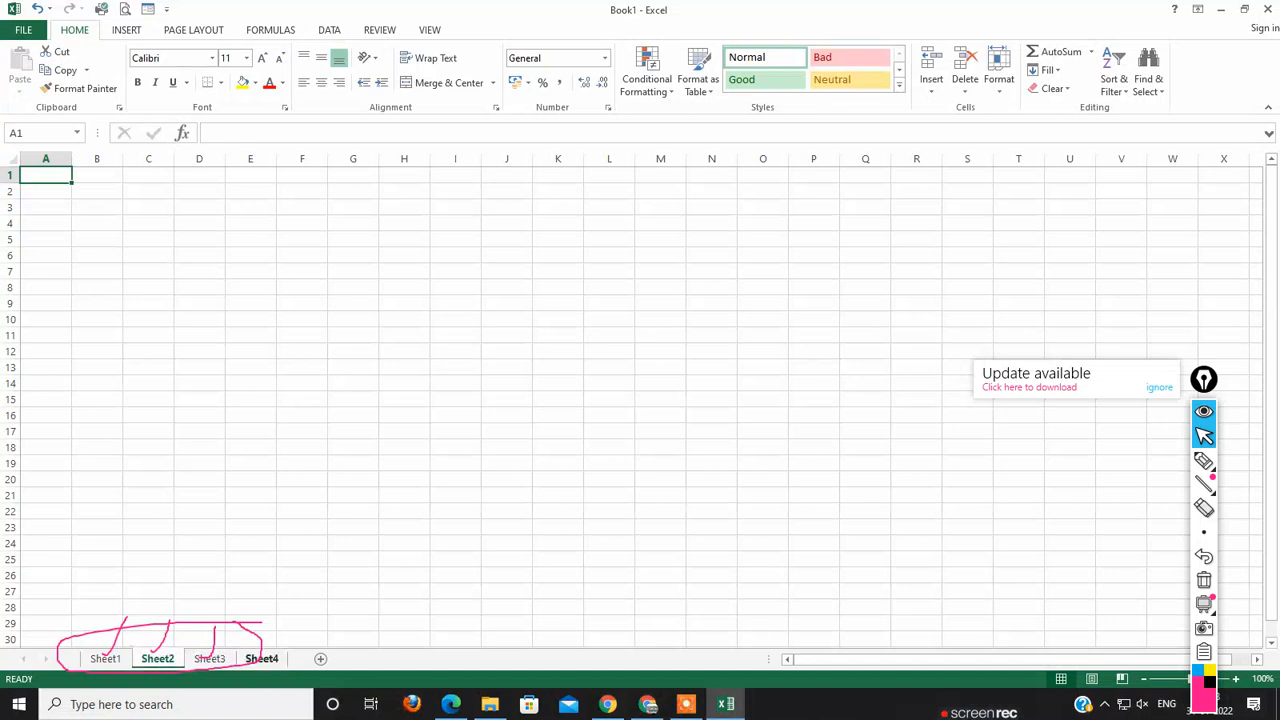
click(353, 527)
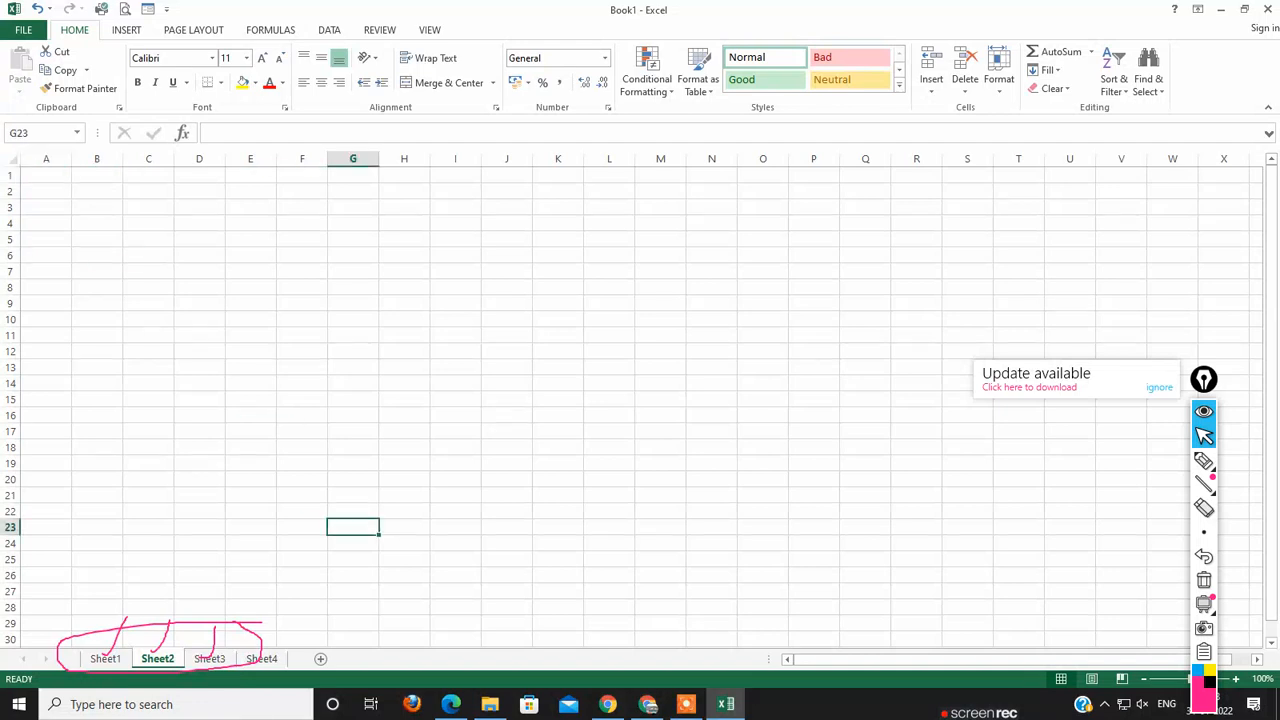
Step: Clear all pen annotations from the screen and select cells C18, C10 and C6 on Sheet2
mouse_move(1204, 461)
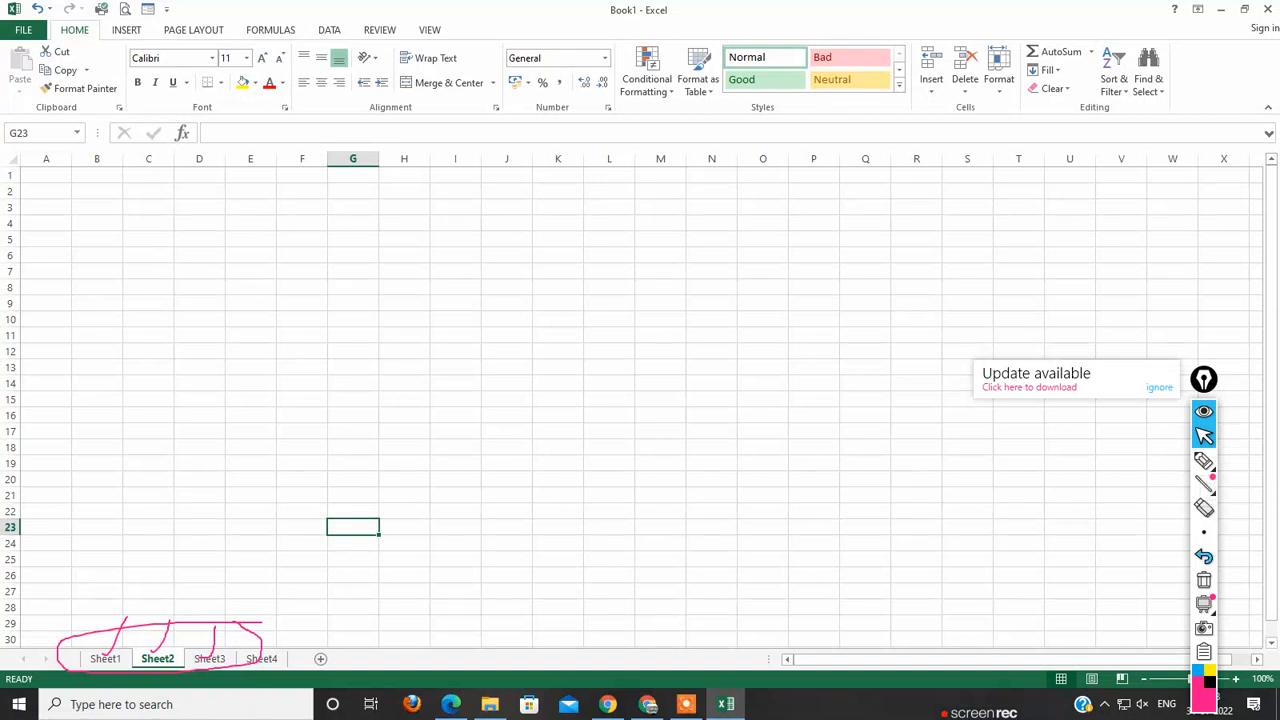
click(1204, 580)
click(148, 448)
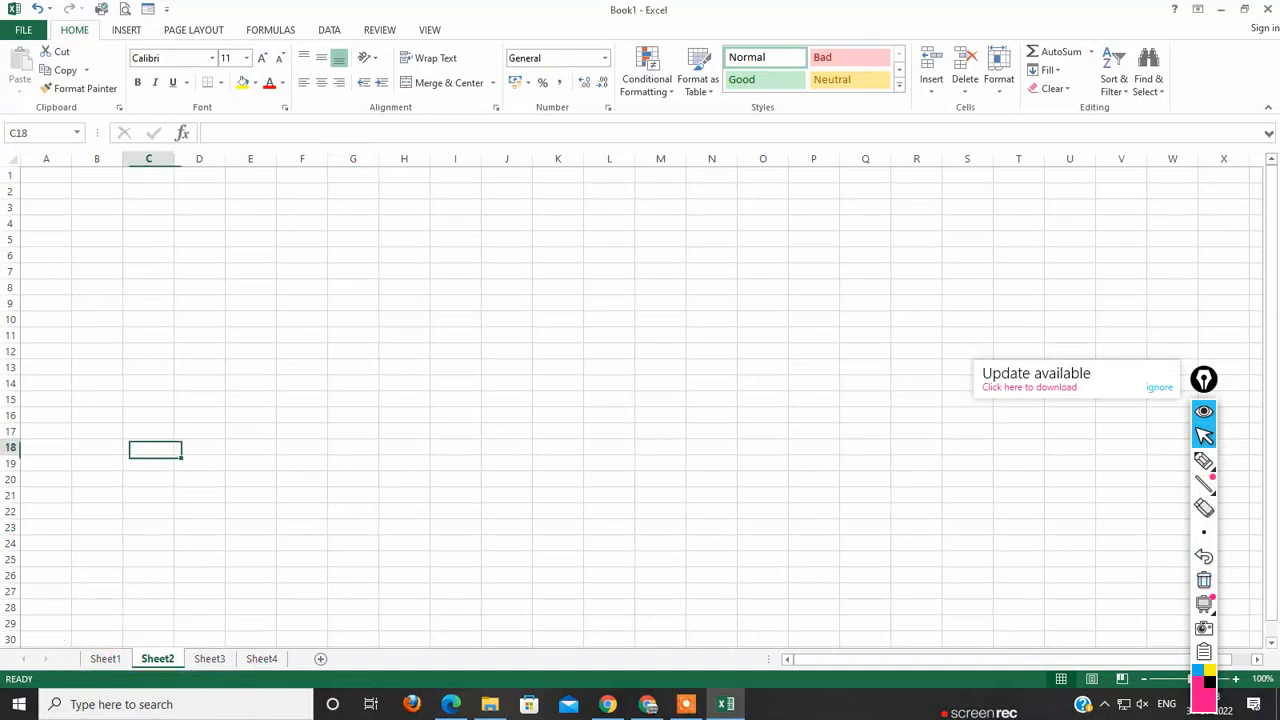
click(148, 320)
click(148, 256)
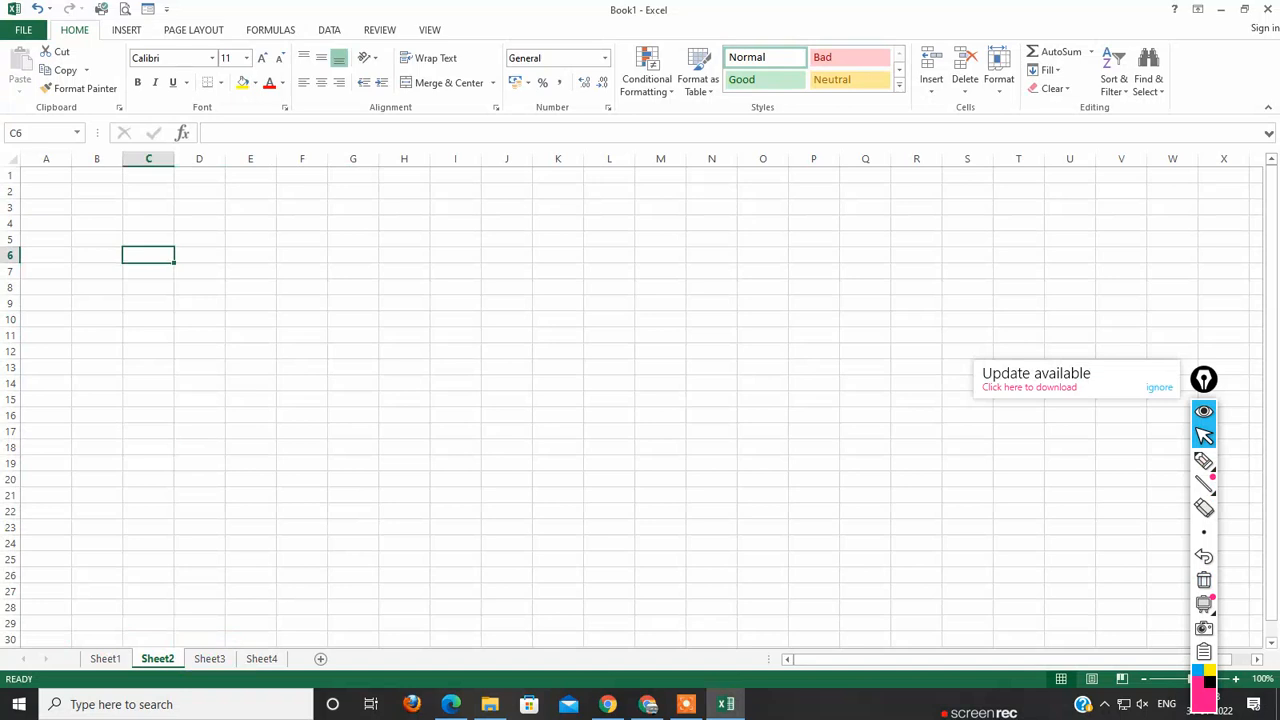
Step: Circle the formula bar for C6 and tick the Name Box with the annotation marker, then return to the pointer
click(210, 133)
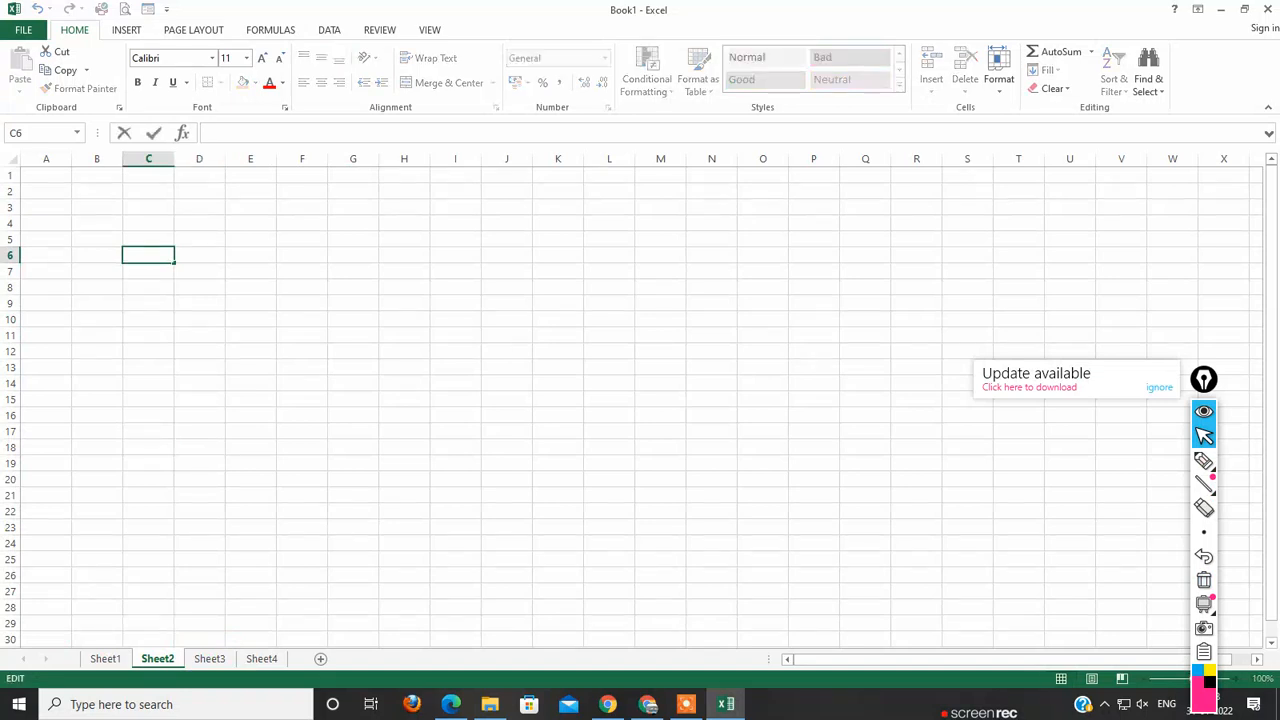
mouse_move(1204, 484)
click(1204, 460)
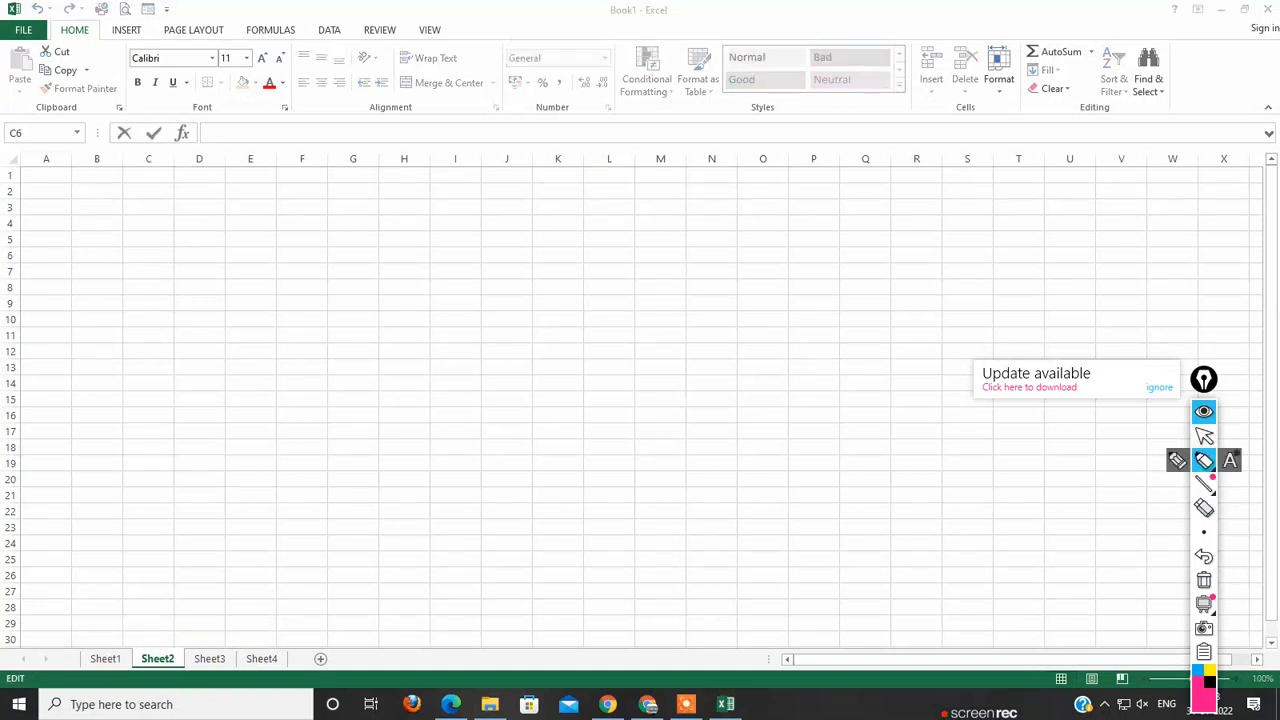
mouse_move(256, 118)
mouse_down()
mouse_move(198, 119)
mouse_move(187, 142)
mouse_move(634, 152)
mouse_move(792, 137)
mouse_move(704, 118)
mouse_move(268, 110)
mouse_move(237, 123)
mouse_up()
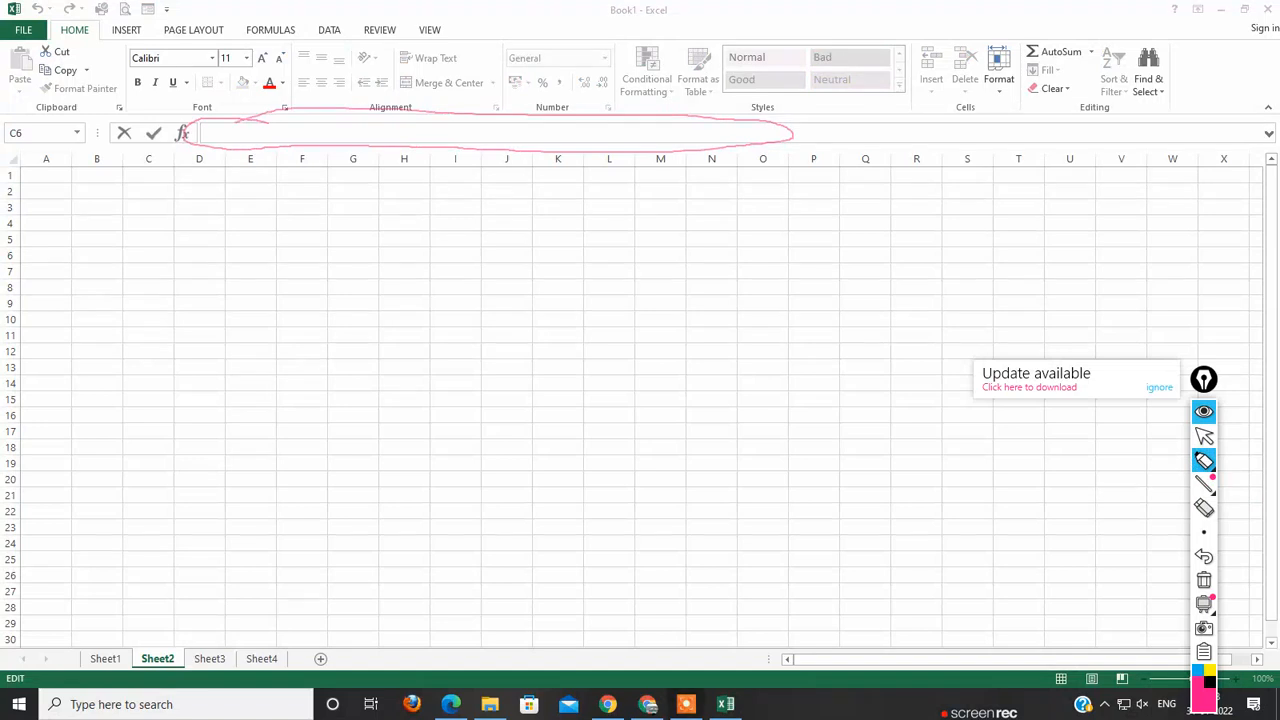
mouse_move(37, 124)
mouse_down()
mouse_move(50, 134)
mouse_move(75, 112)
mouse_up()
click(1204, 436)
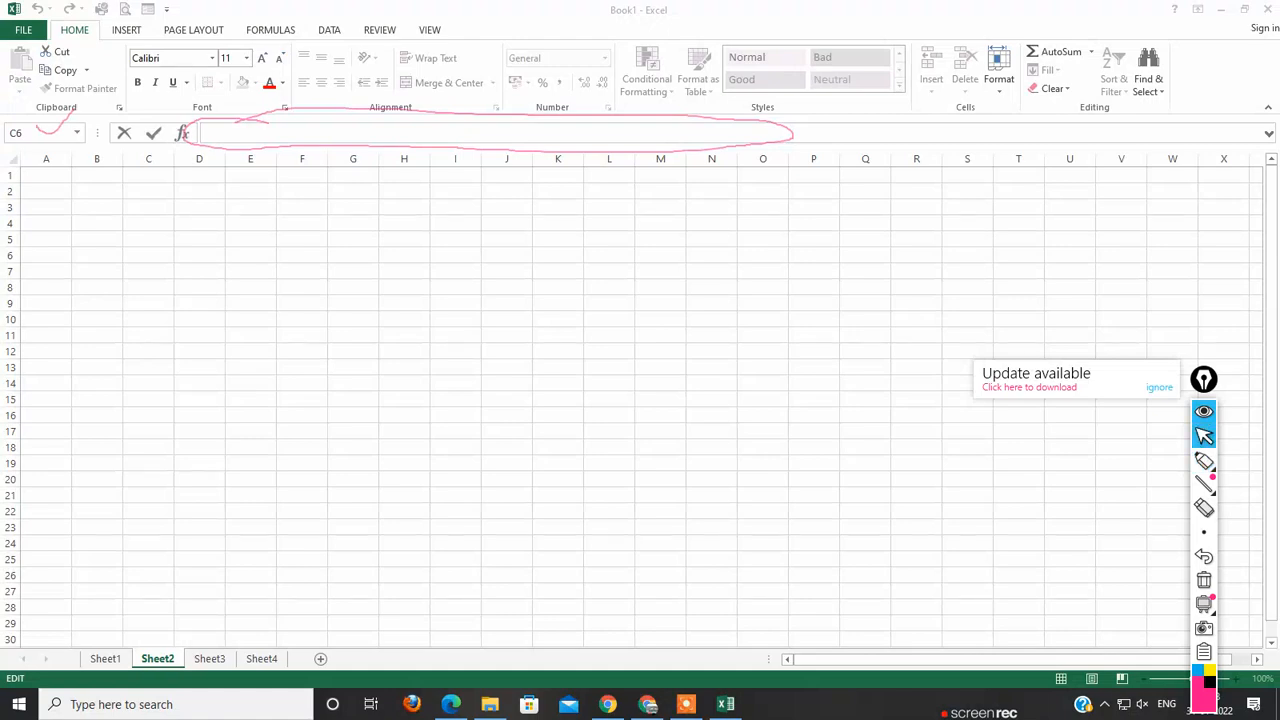
Step: Select cells C3, B4 and B6 in turn to view each cell address in the Name Box
click(210, 133)
click(148, 207)
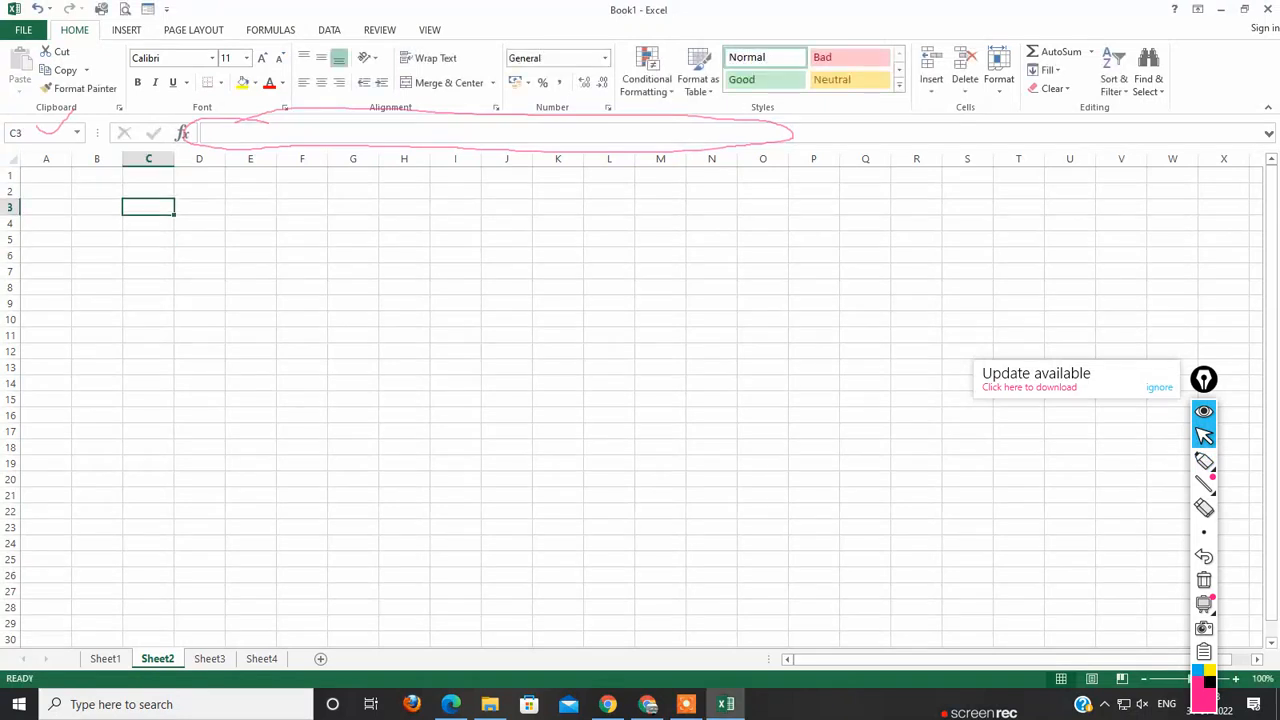
click(97, 223)
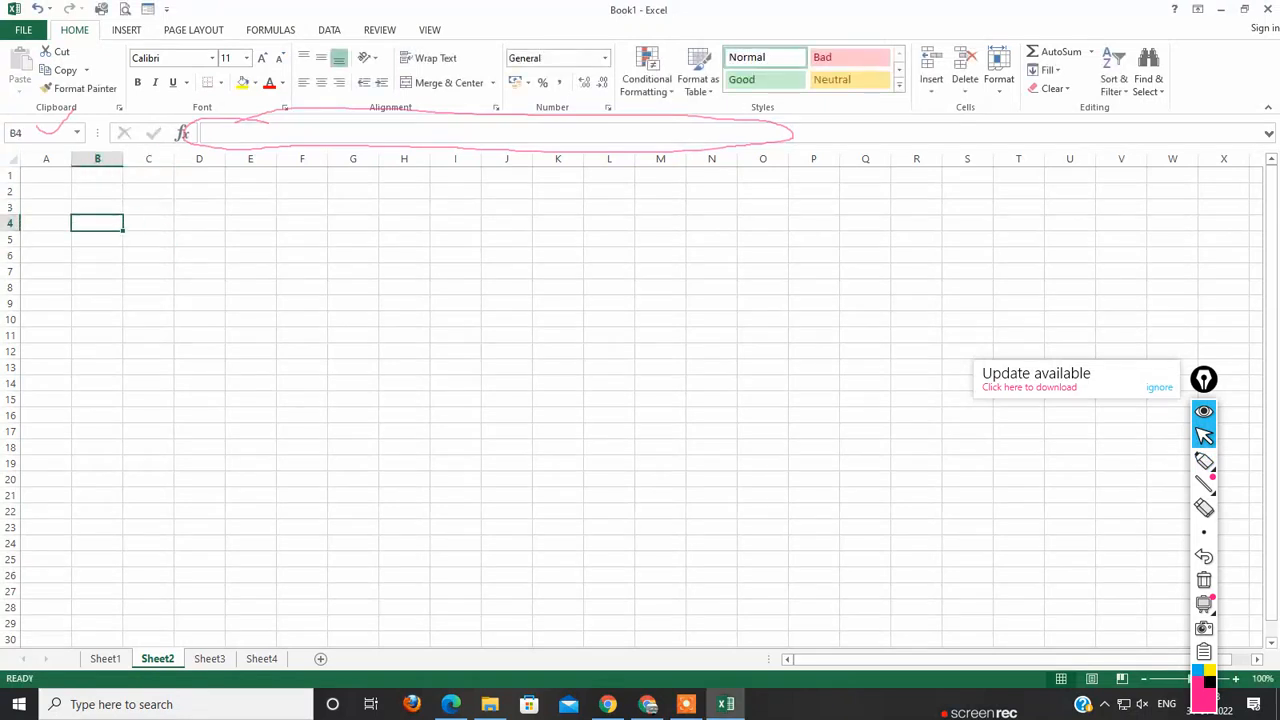
click(97, 255)
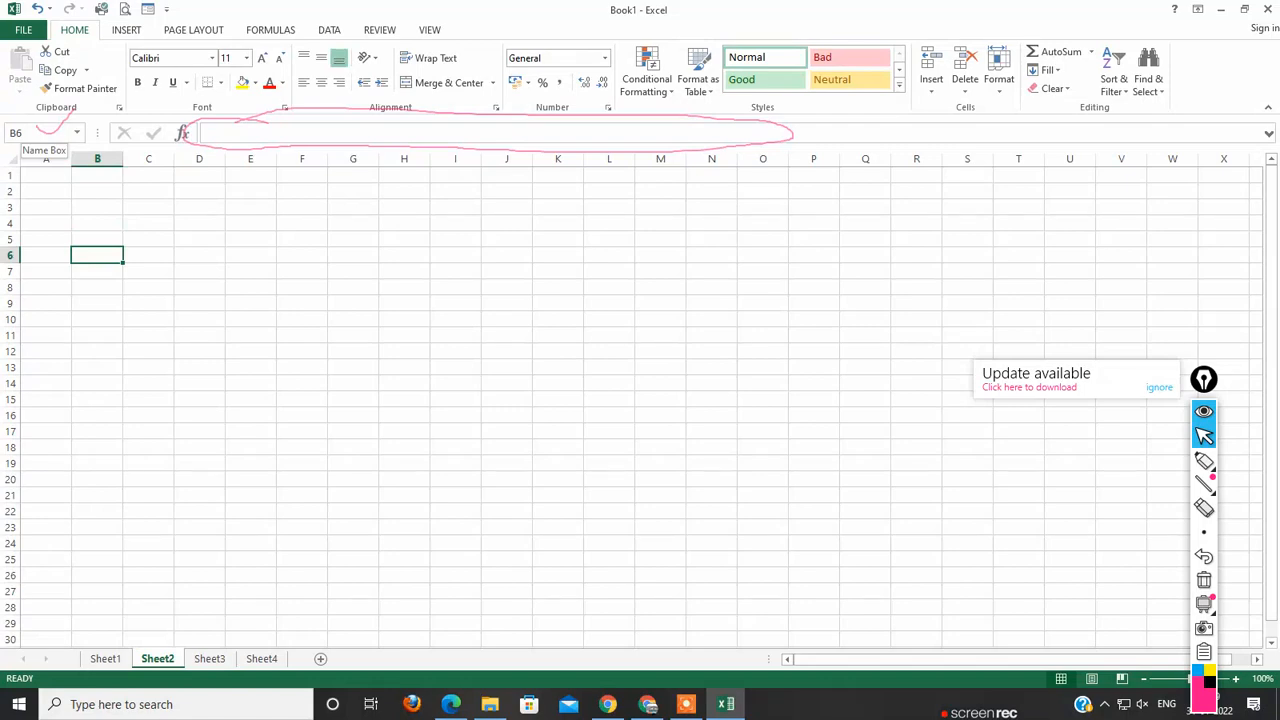
Step: Zoom Sheet2 to 175% and select cell B4, then cell C3
ctrl+scroll(640, 400, up, 5)
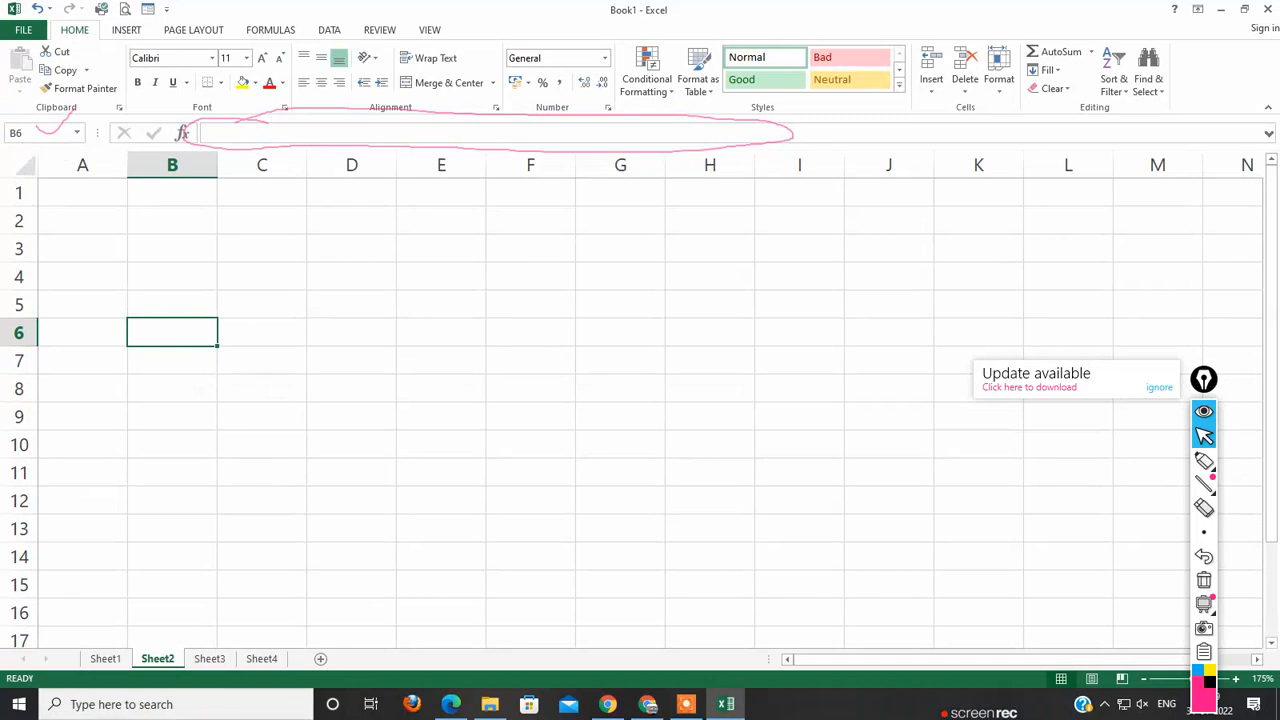
click(172, 277)
click(262, 249)
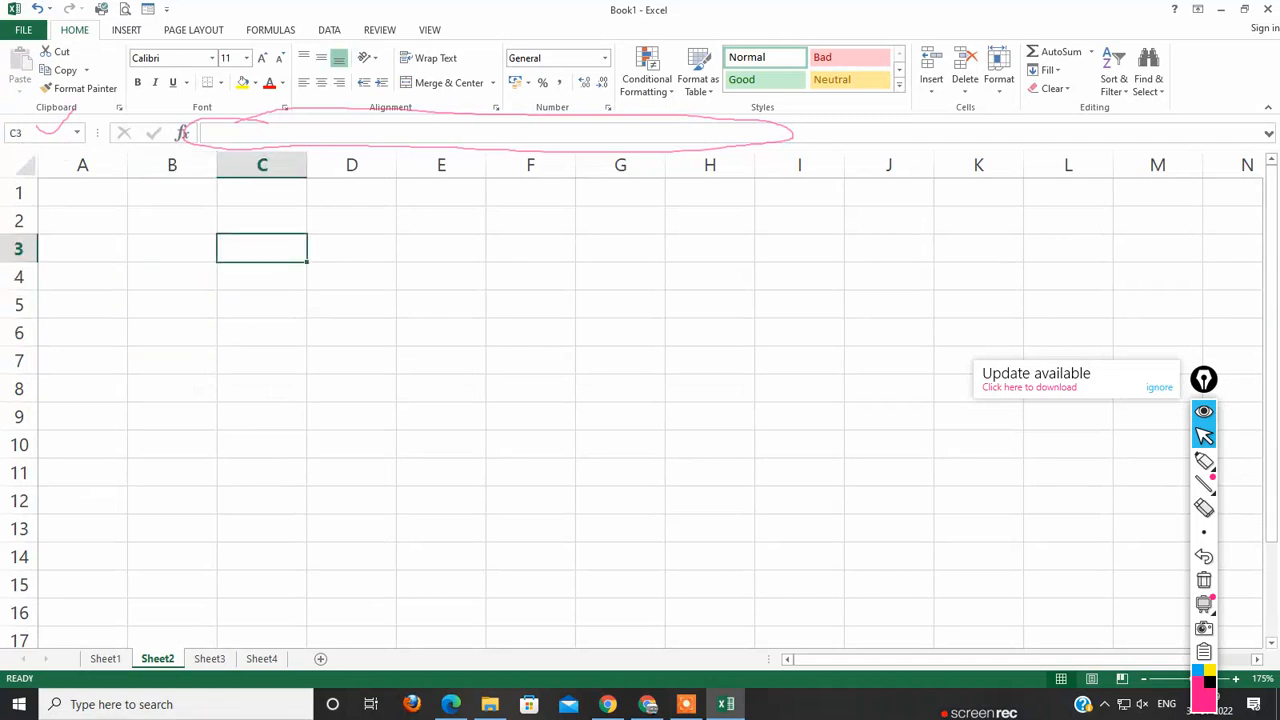
mouse_move(1204, 485)
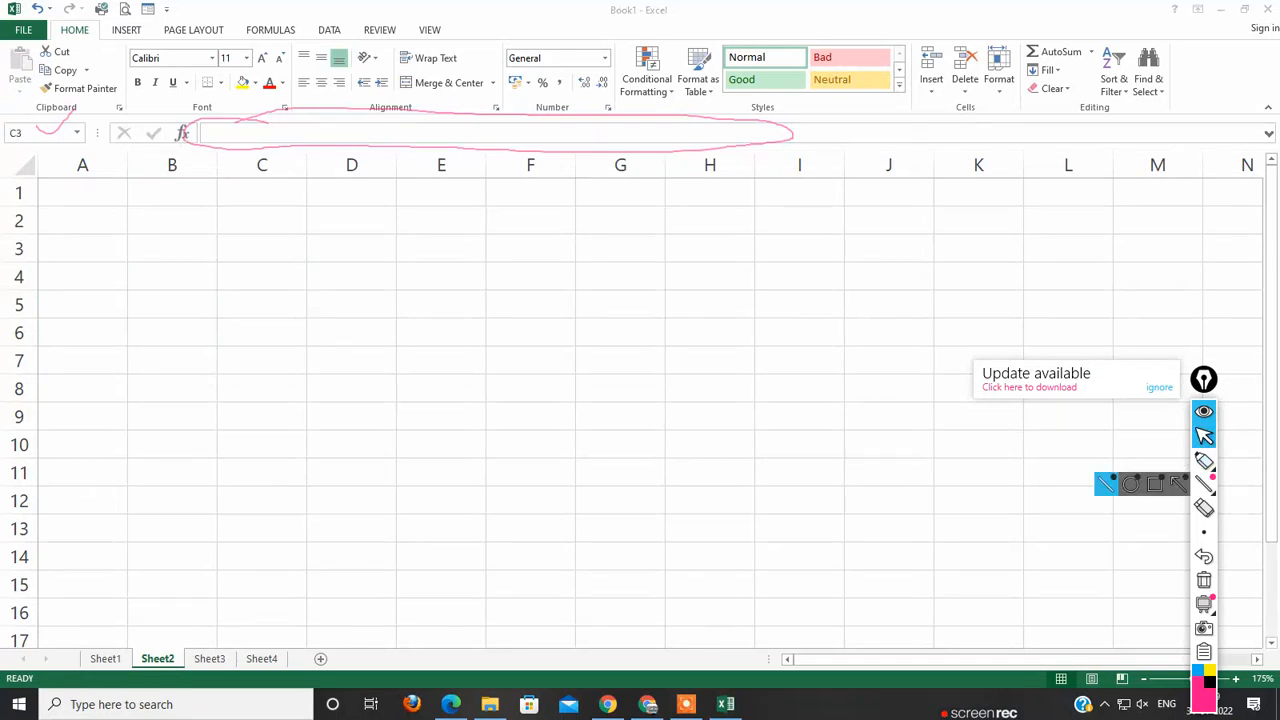
Step: Enter the column headings S.No. in A1 and Name in B1
click(83, 193)
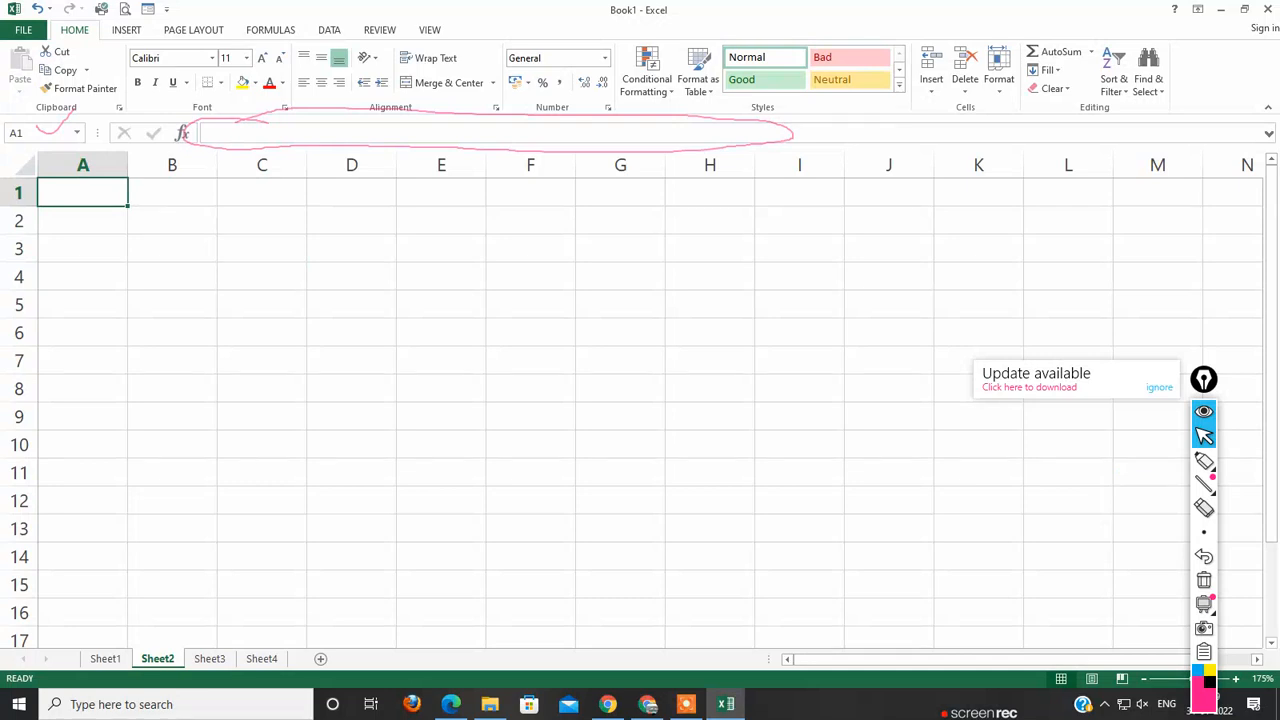
text(S)
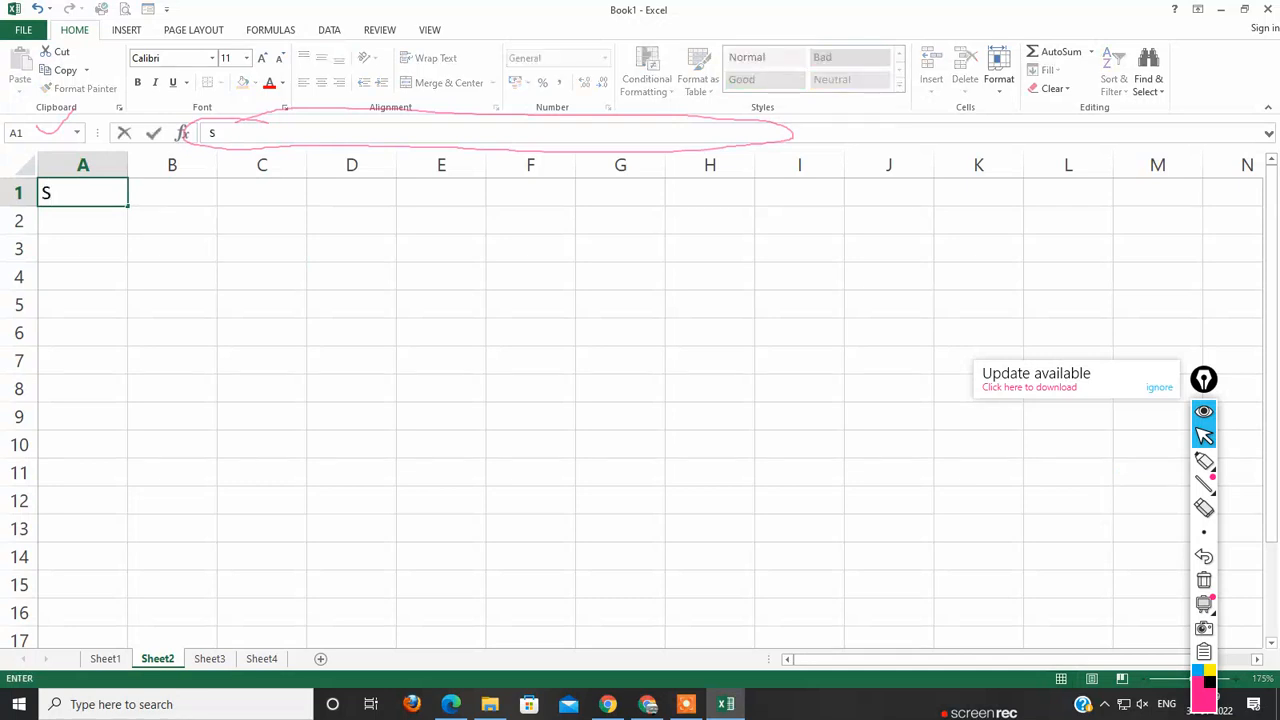
text(.No.)
click(441, 249)
click(172, 193)
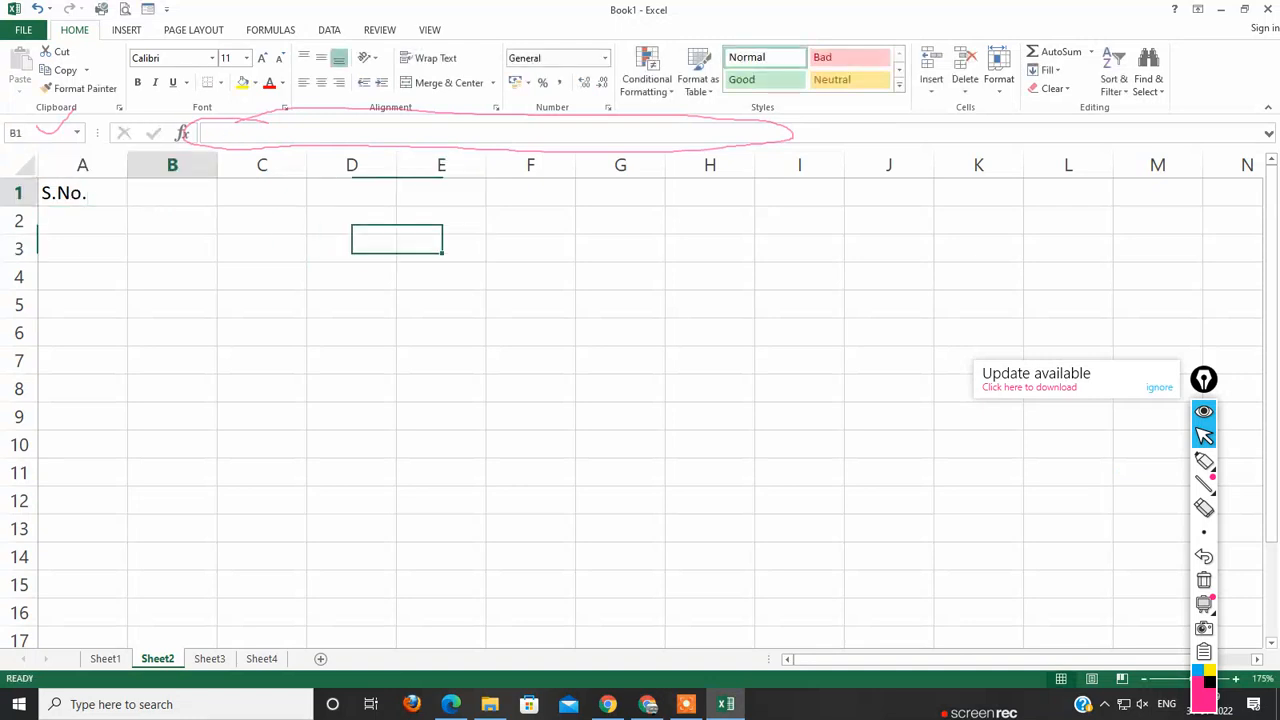
text(Name)
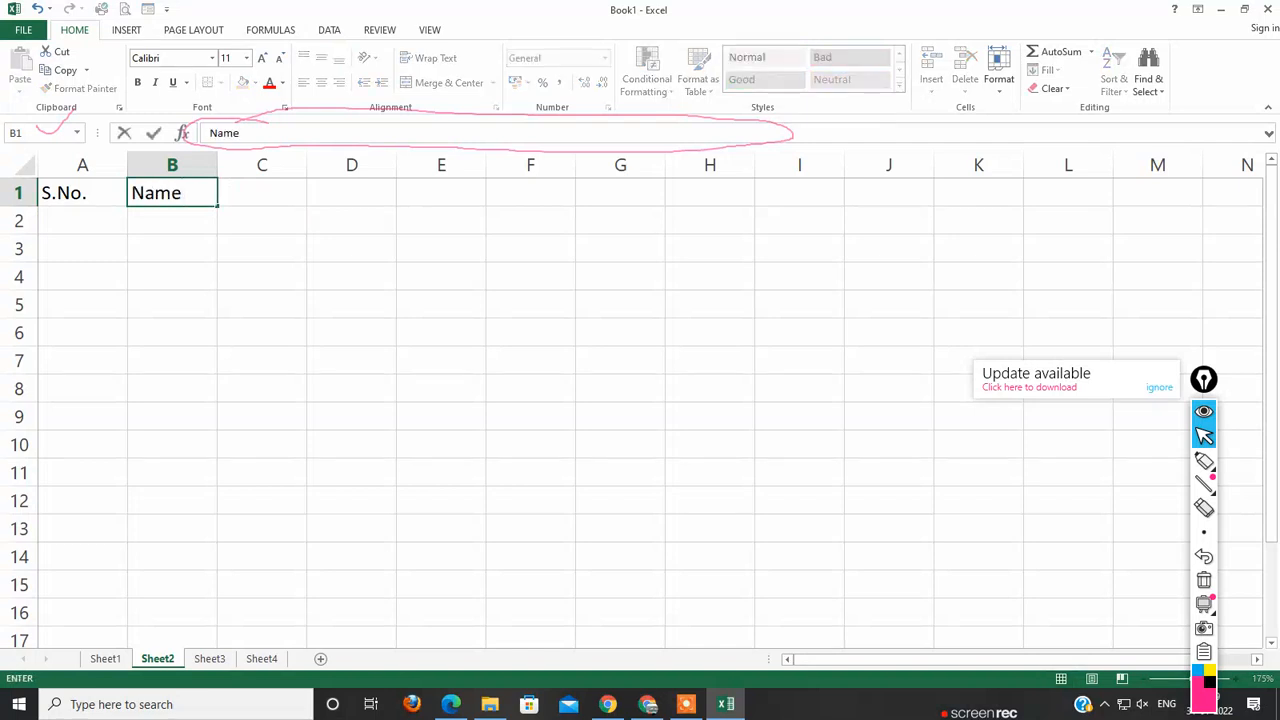
key(Tab)
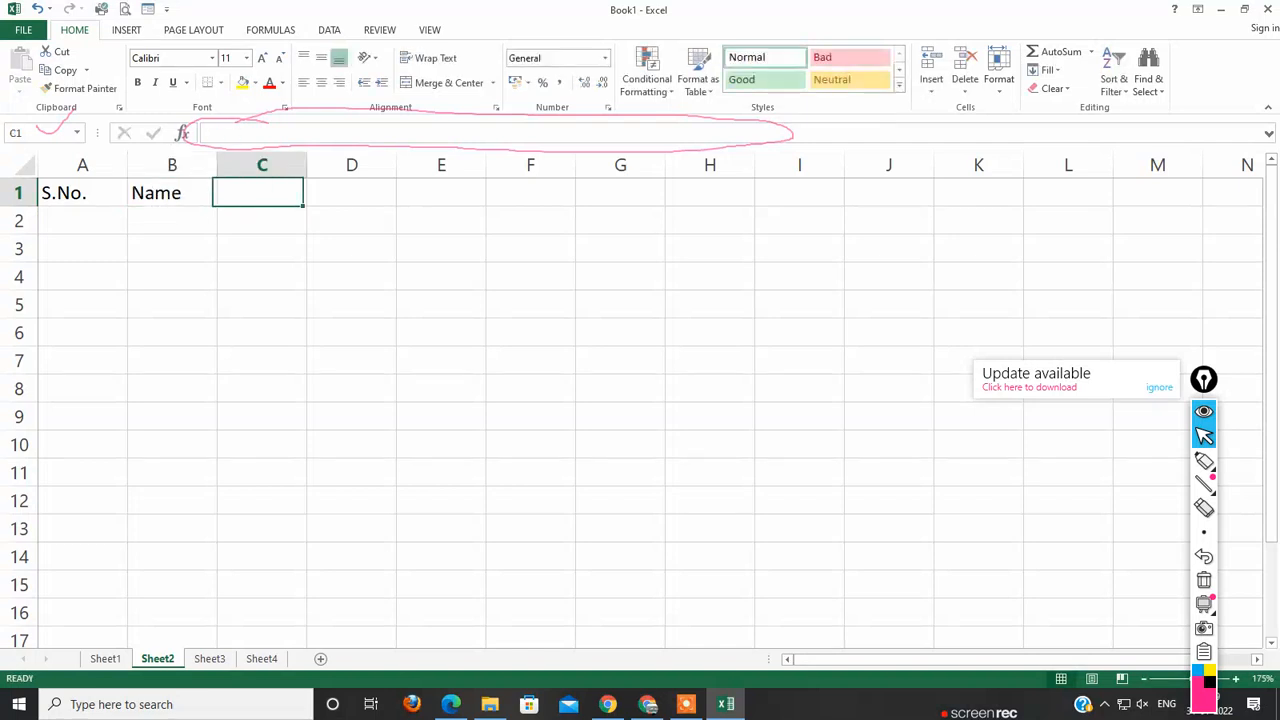
Step: Enter the column headings Class in C1, Section in D1 and Contact in E1
text(A)
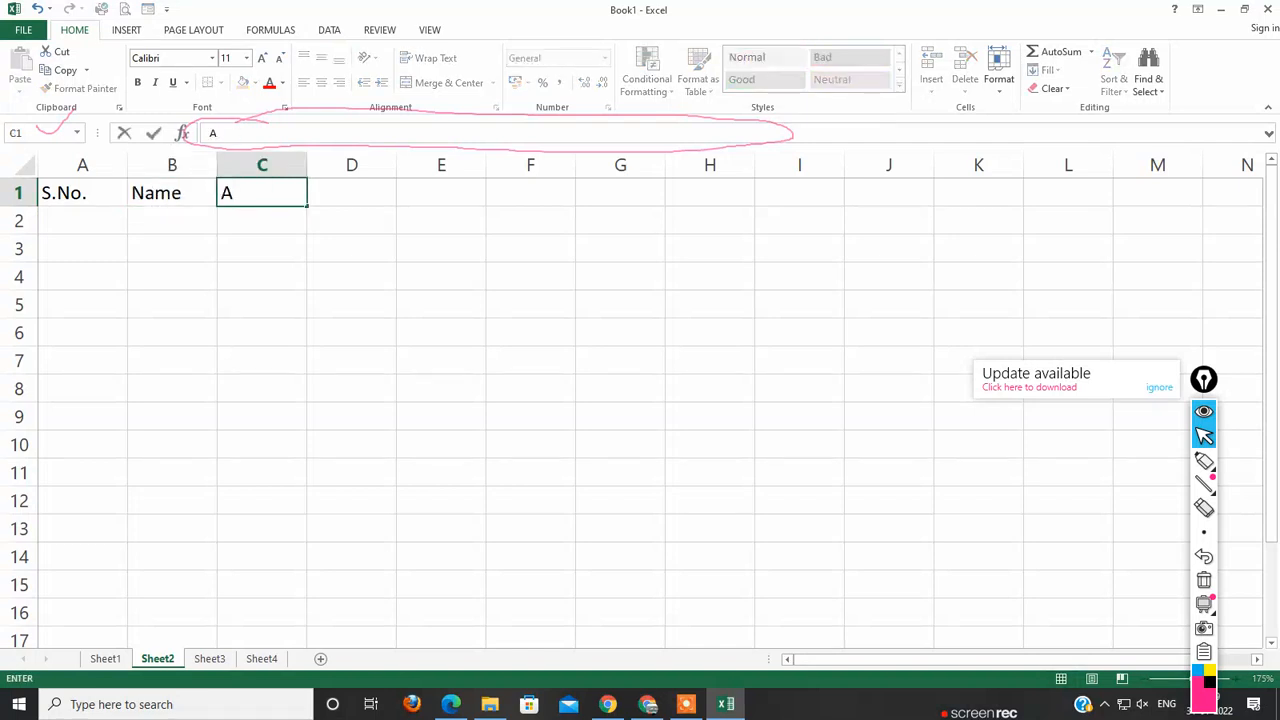
key(BackSpace)
text(Class)
key(Tab)
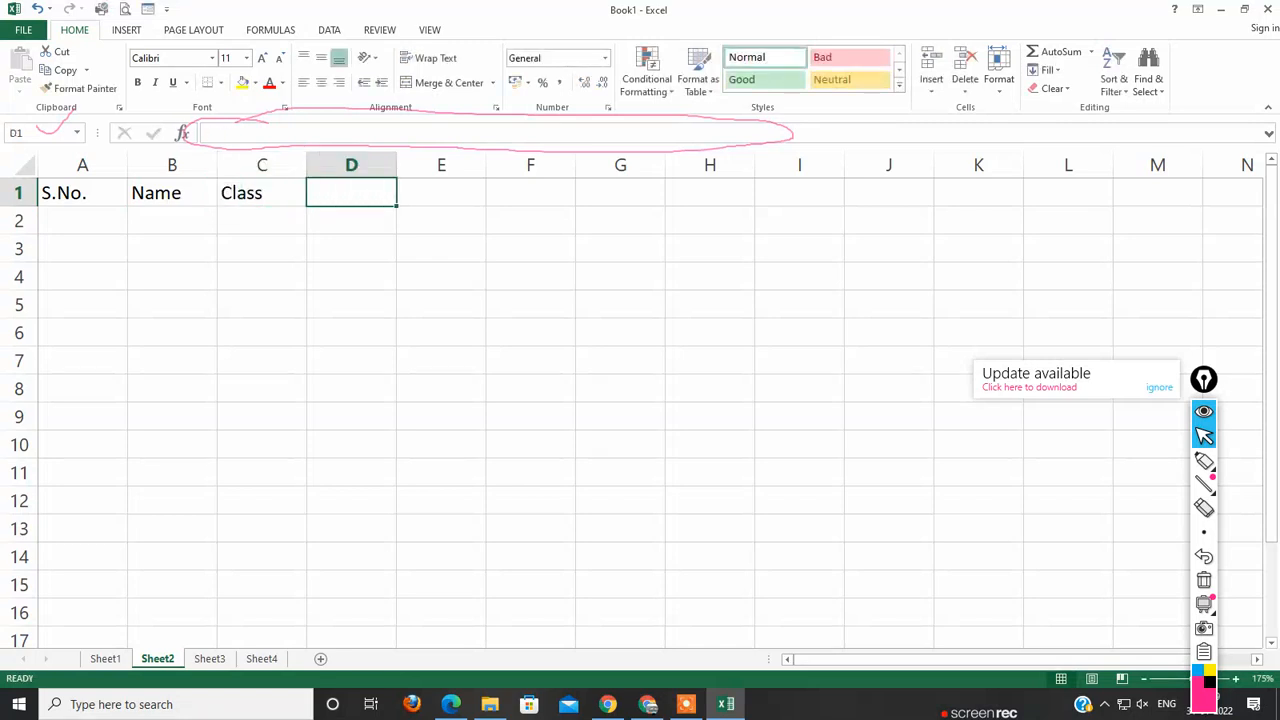
text(Se)
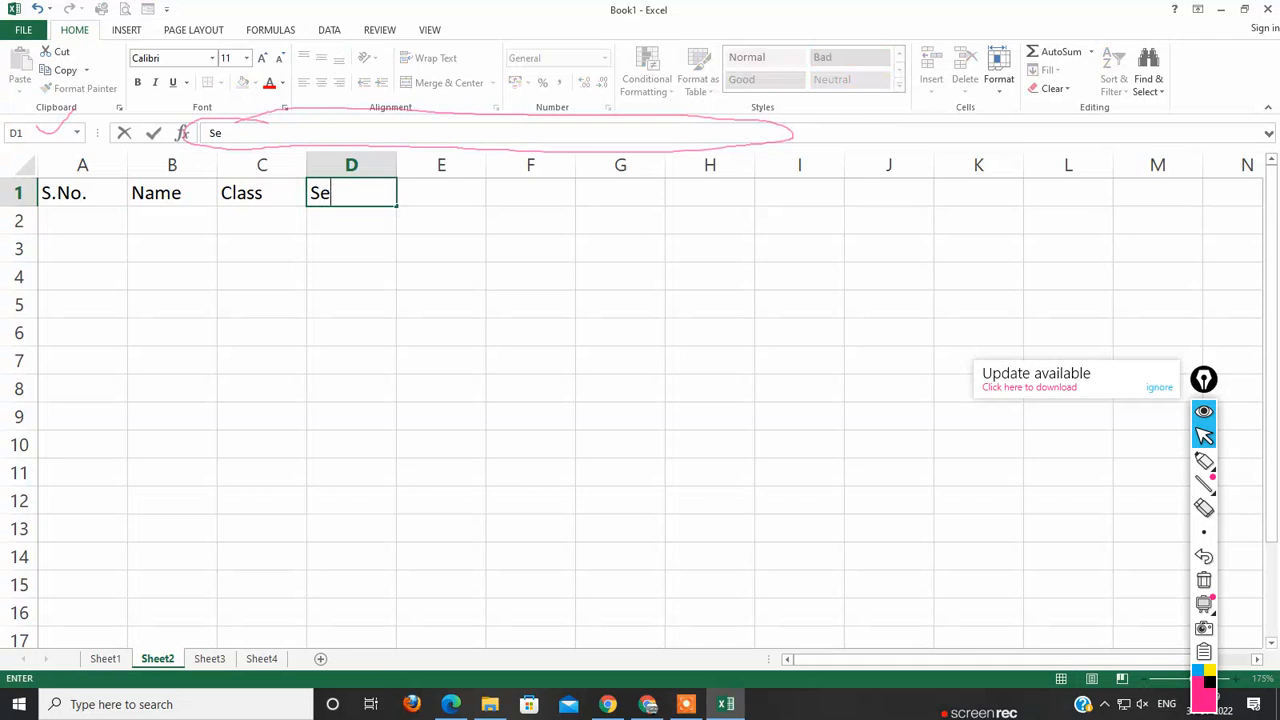
text(ction)
key(Tab)
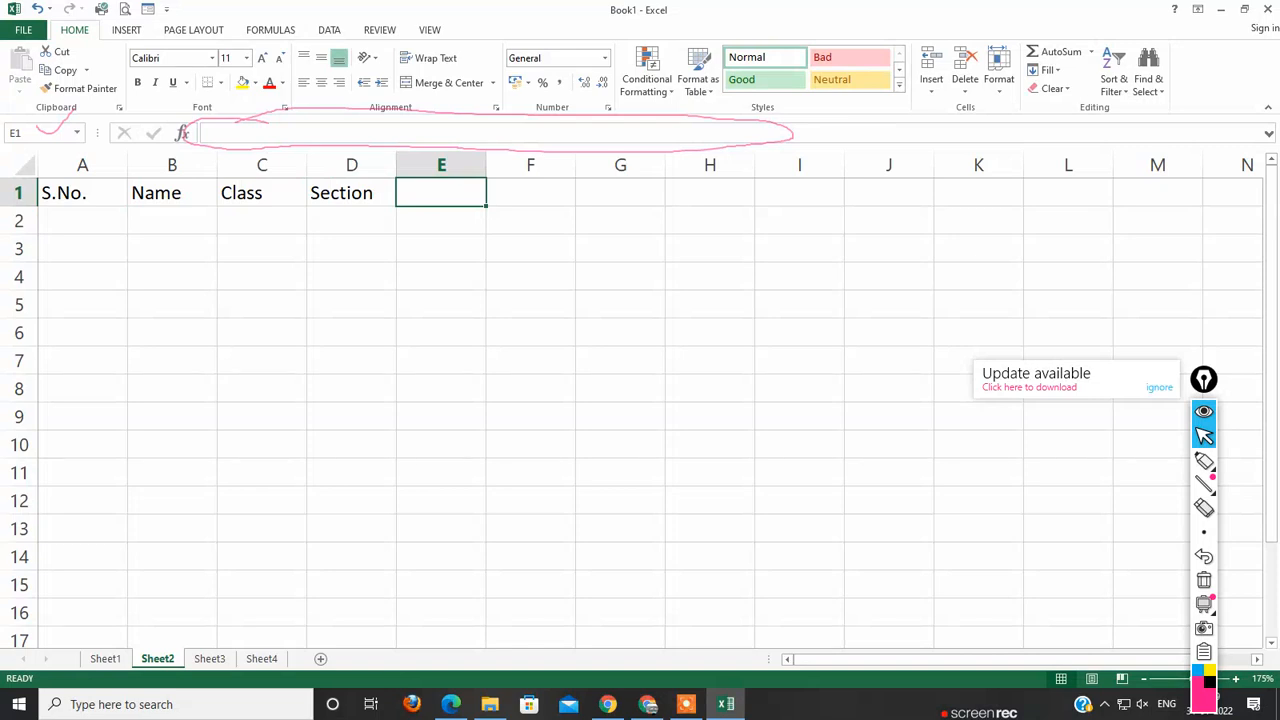
text(C)
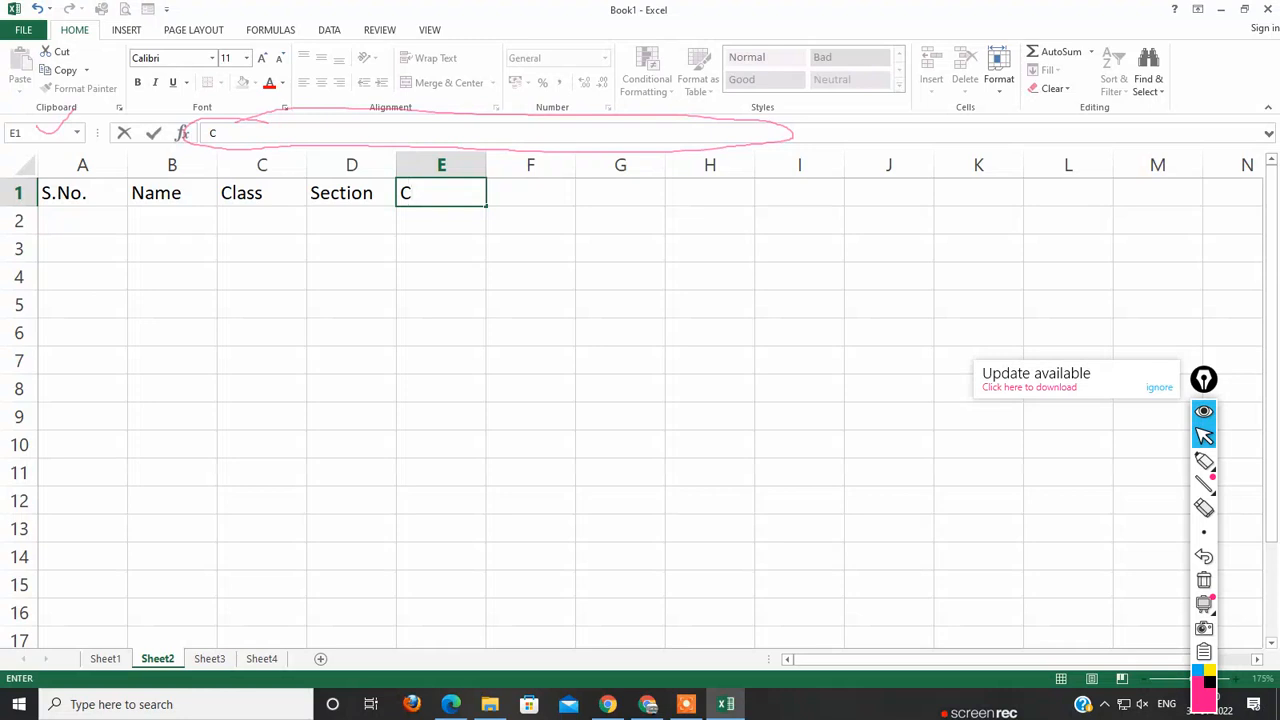
text(ontact)
key(Return)
Step: Make the headings in A1:E1 bold and deselect the range
drag(82, 193, 443, 193)
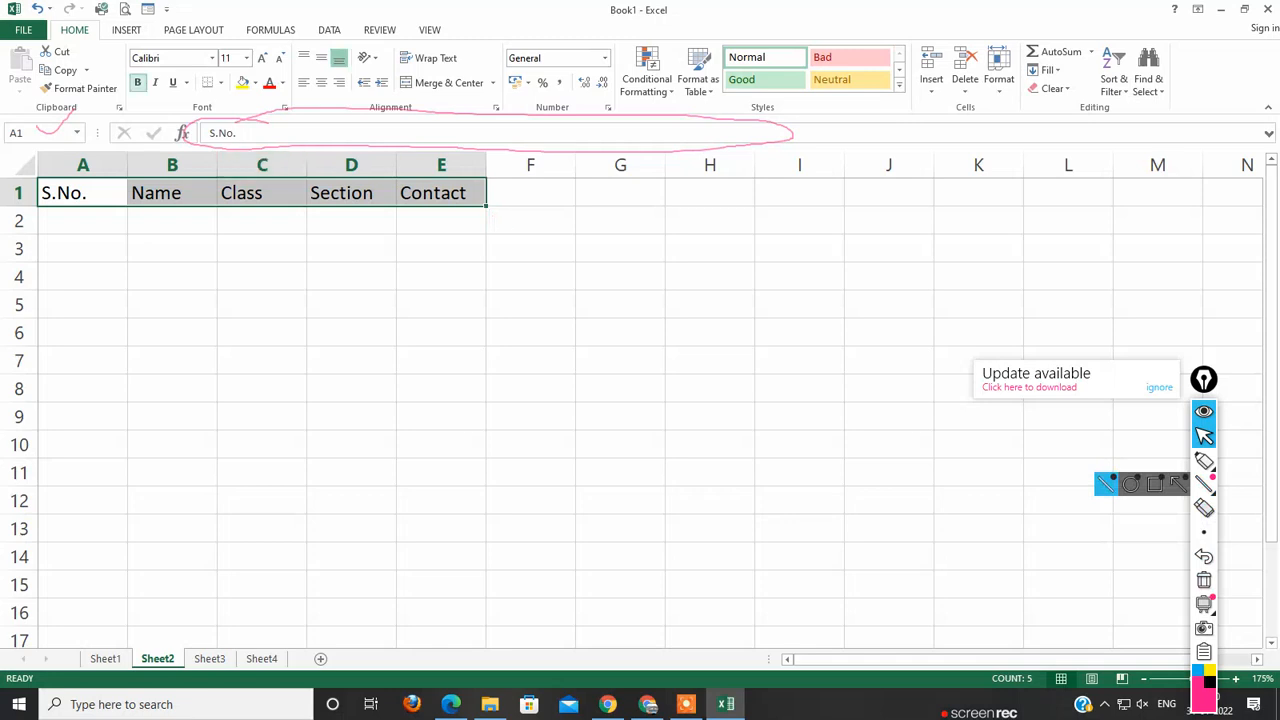
click(138, 83)
click(262, 305)
Step: Enter 1 as the first serial number in cell A2
click(172, 221)
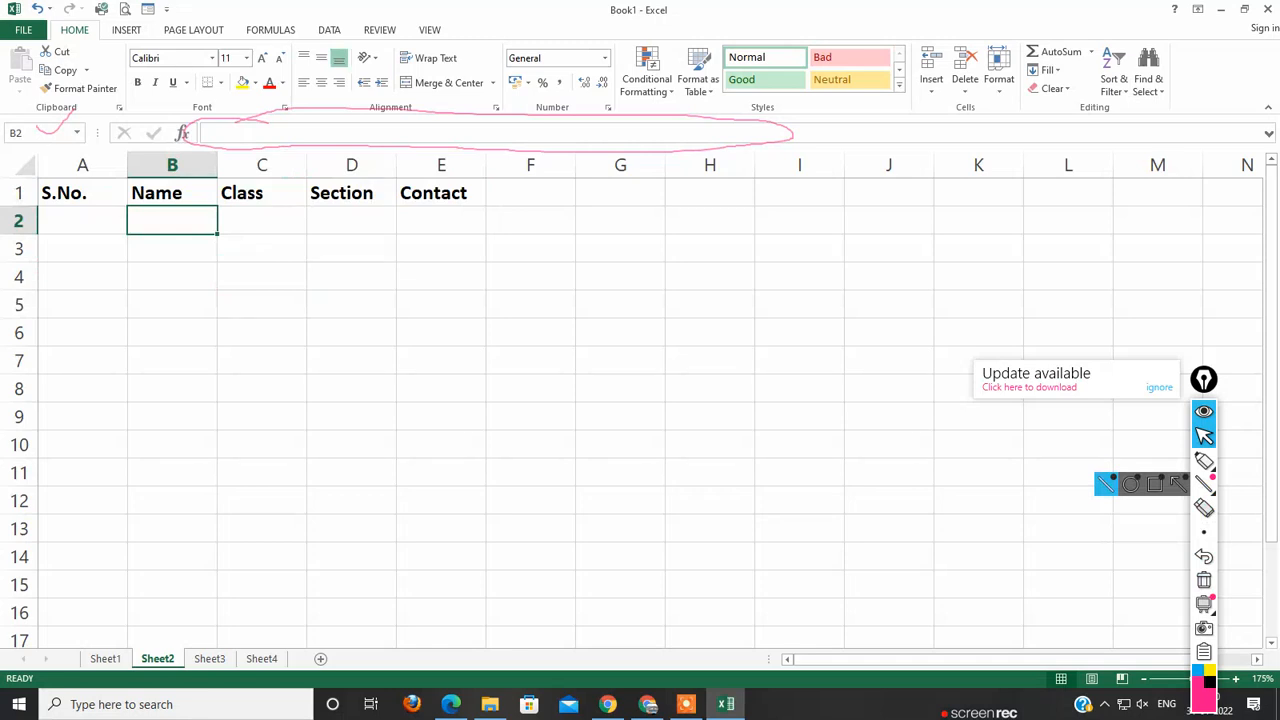
click(82, 277)
click(82, 221)
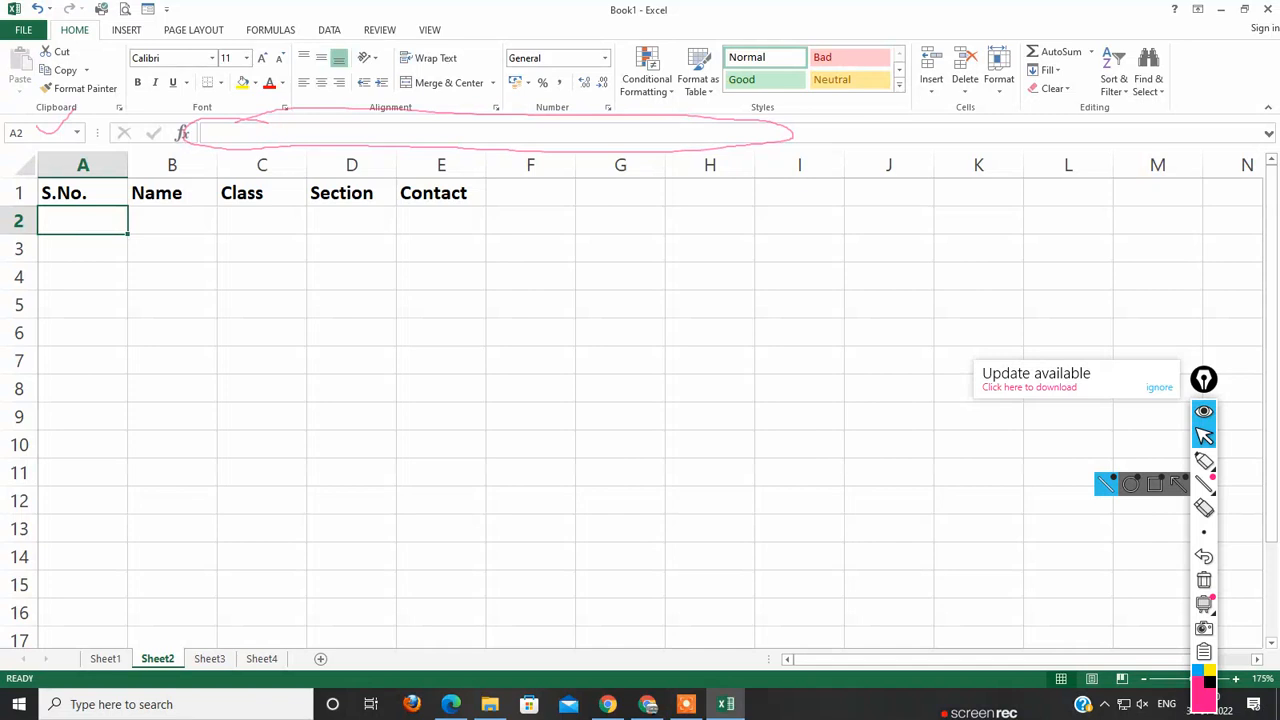
text(1)
key(Return)
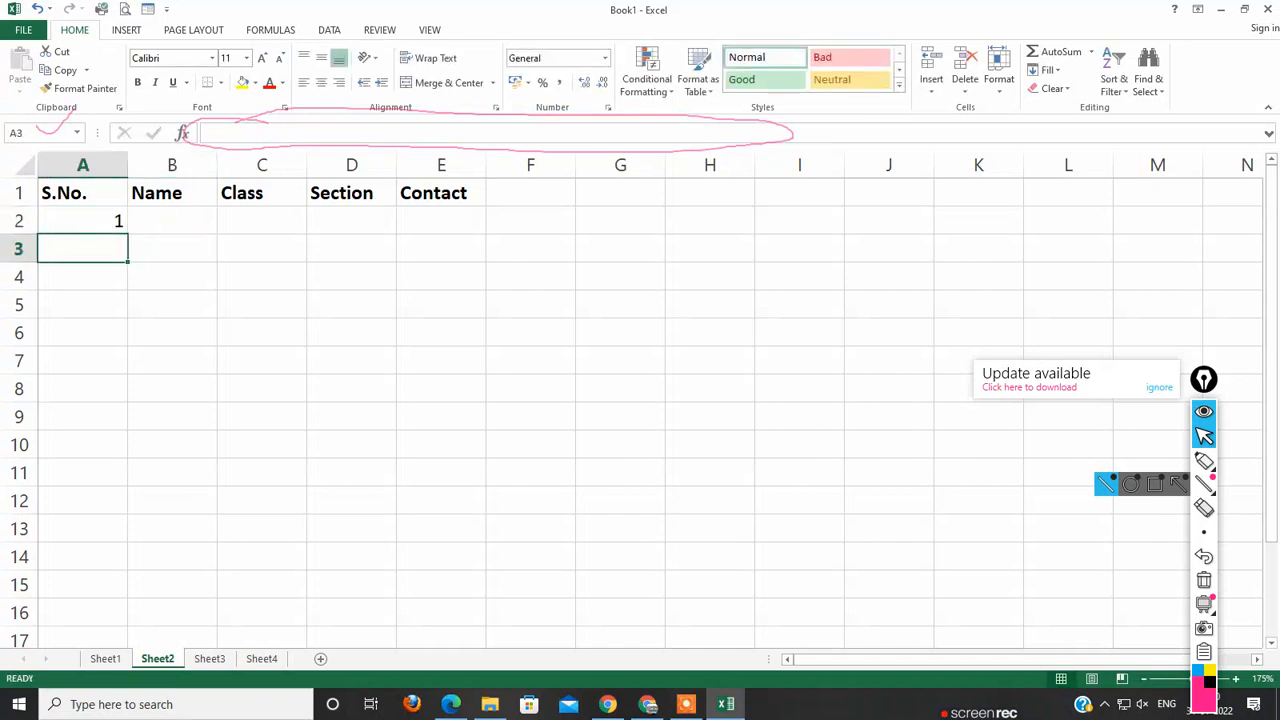
Step: Enter 2 in cell A3 and extend the serial number series from A2:A3 down to 8 in A9
text(2)
key(Return)
key(Right)
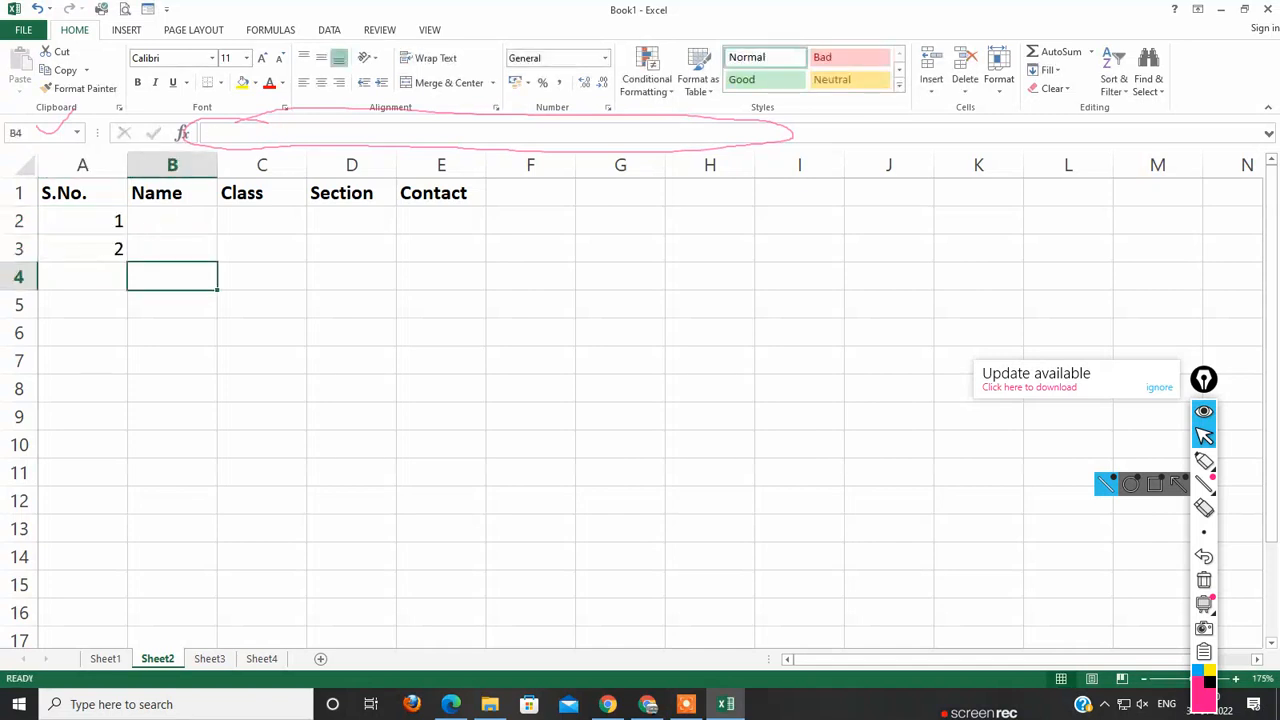
drag(82, 221, 82, 250)
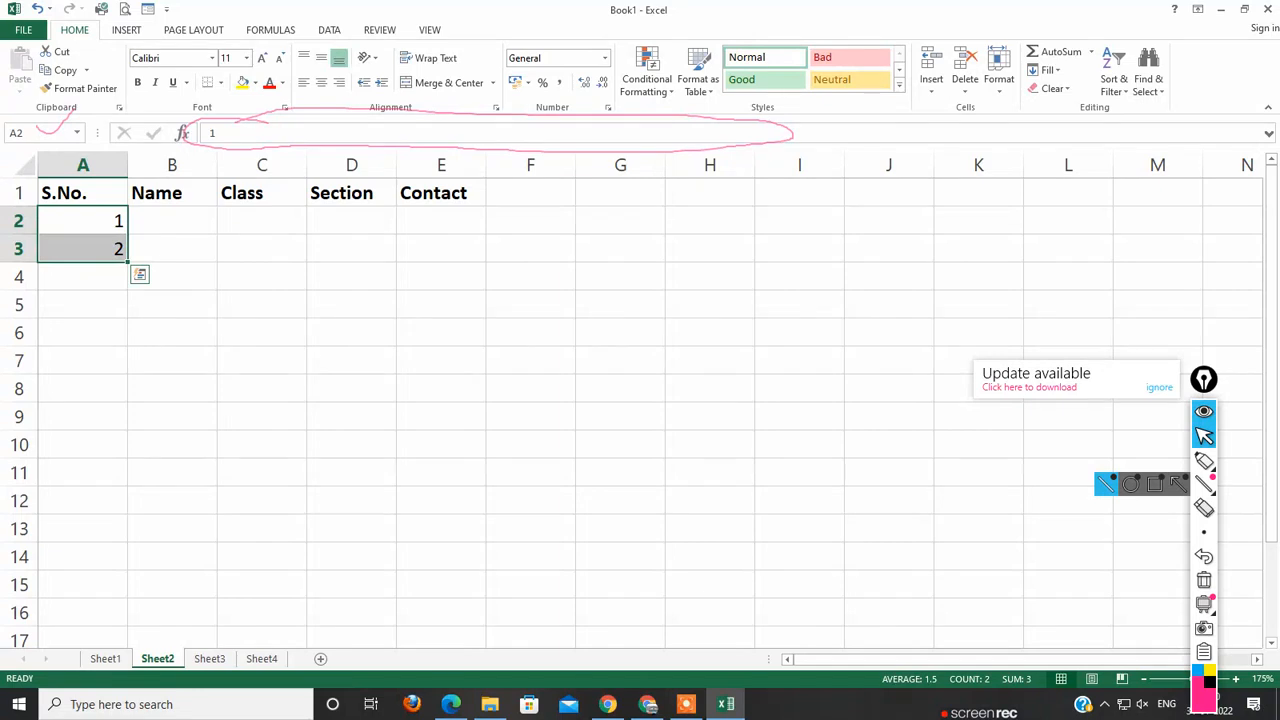
drag(128, 262, 128, 264)
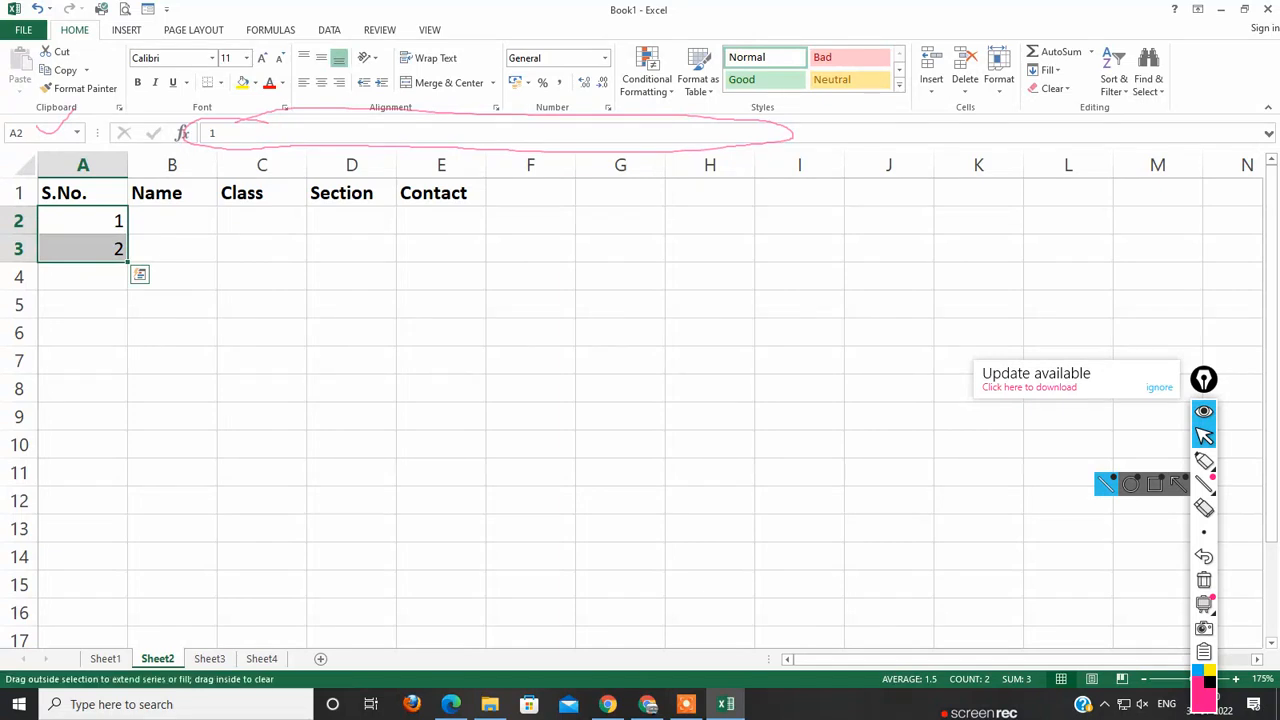
drag(128, 262, 128, 416)
click(165, 362)
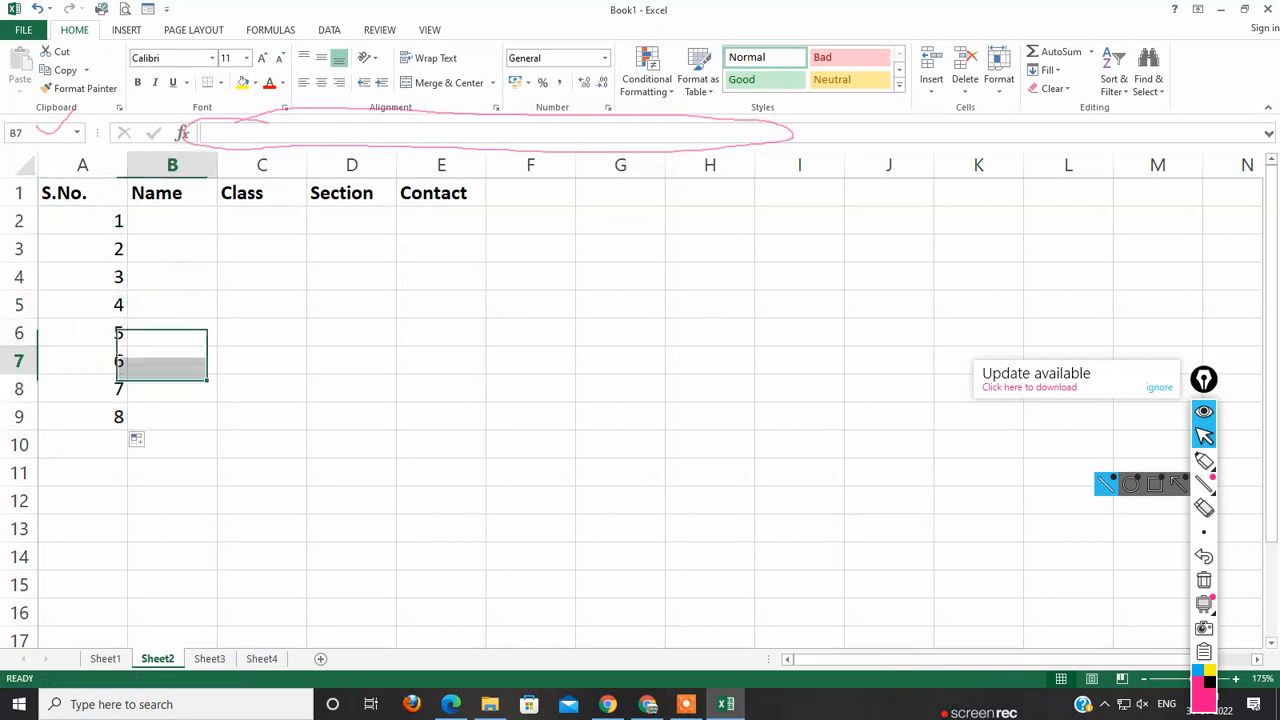
Step: Enter the first student's name in cell B2
click(172, 221)
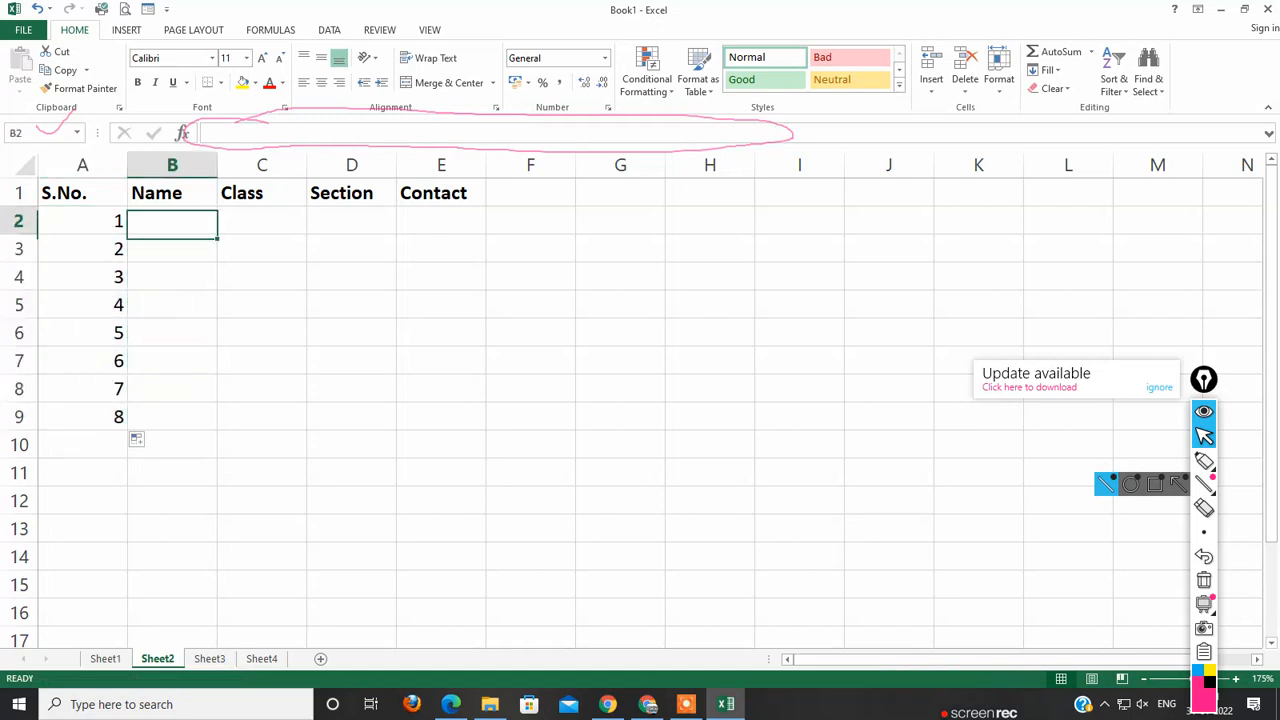
text(Amit)
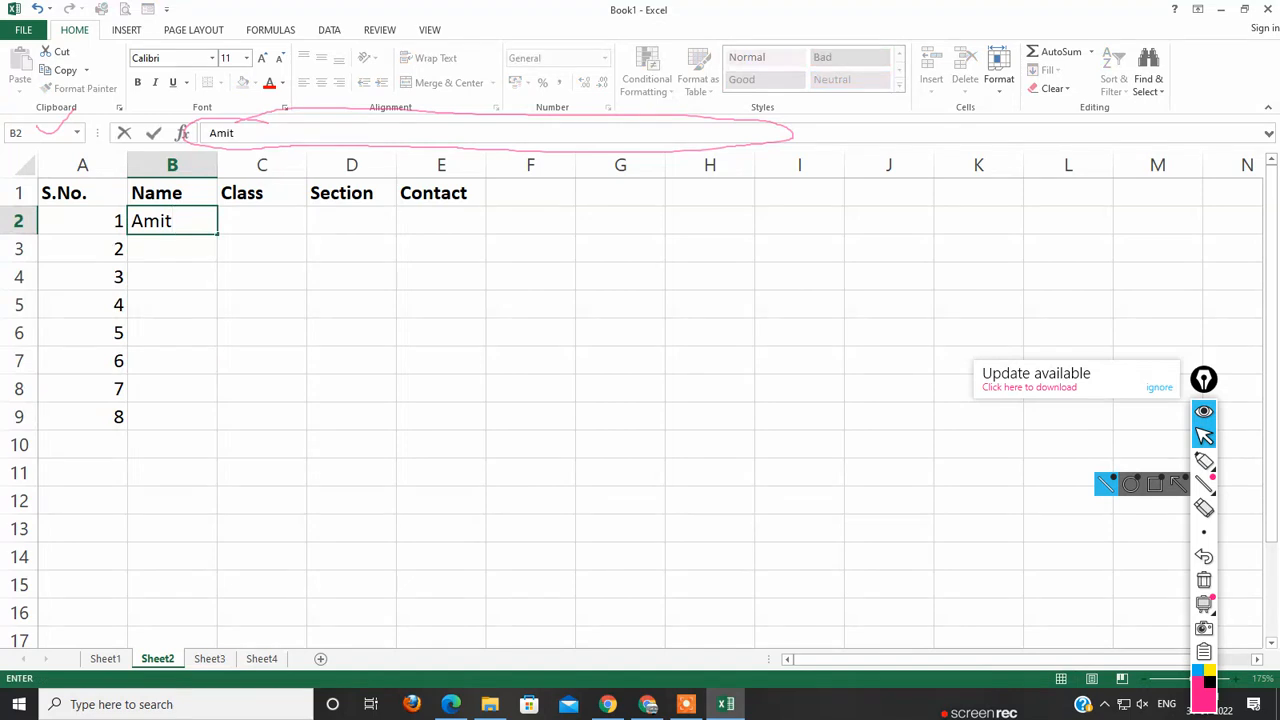
key(Return)
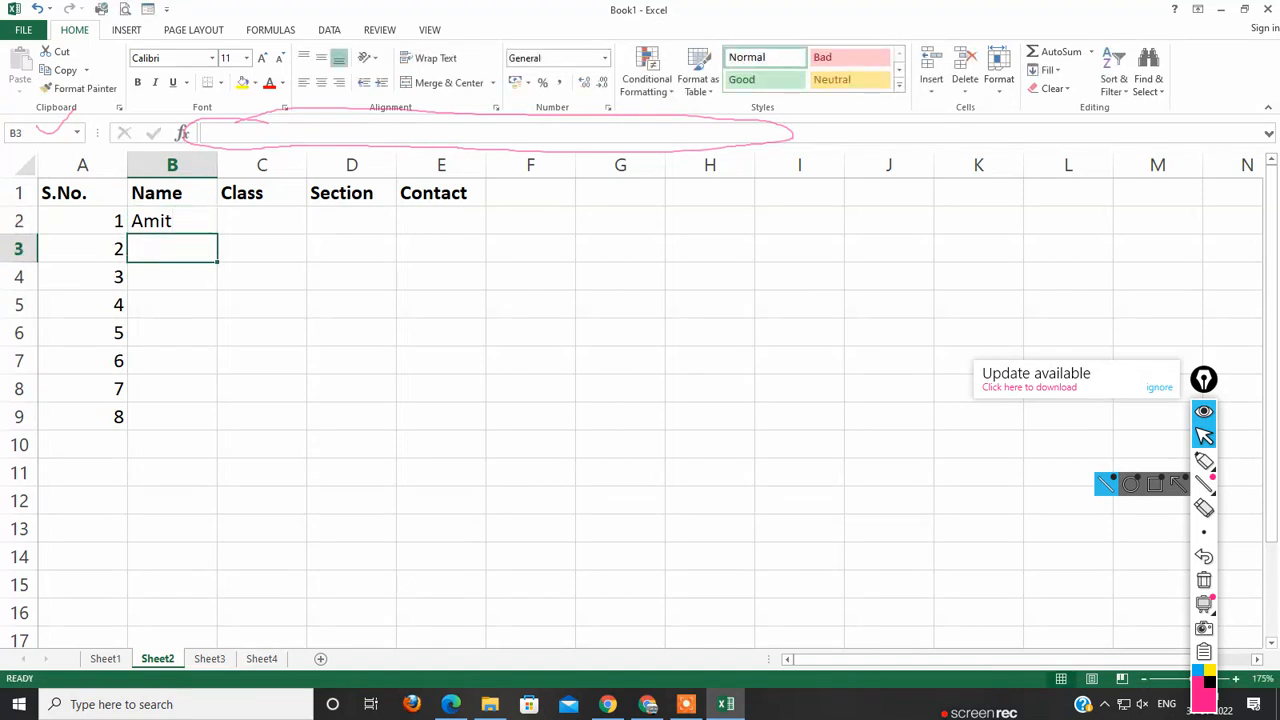
drag(83, 221, 83, 417)
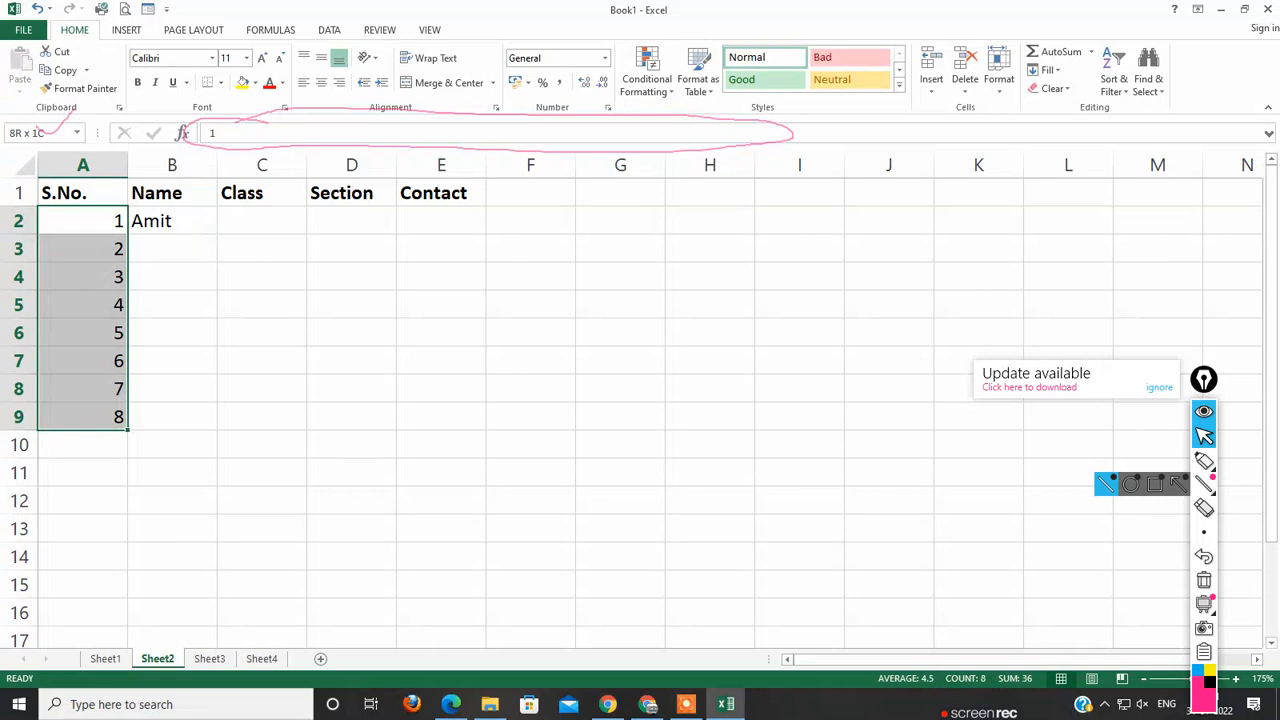
key(Right)
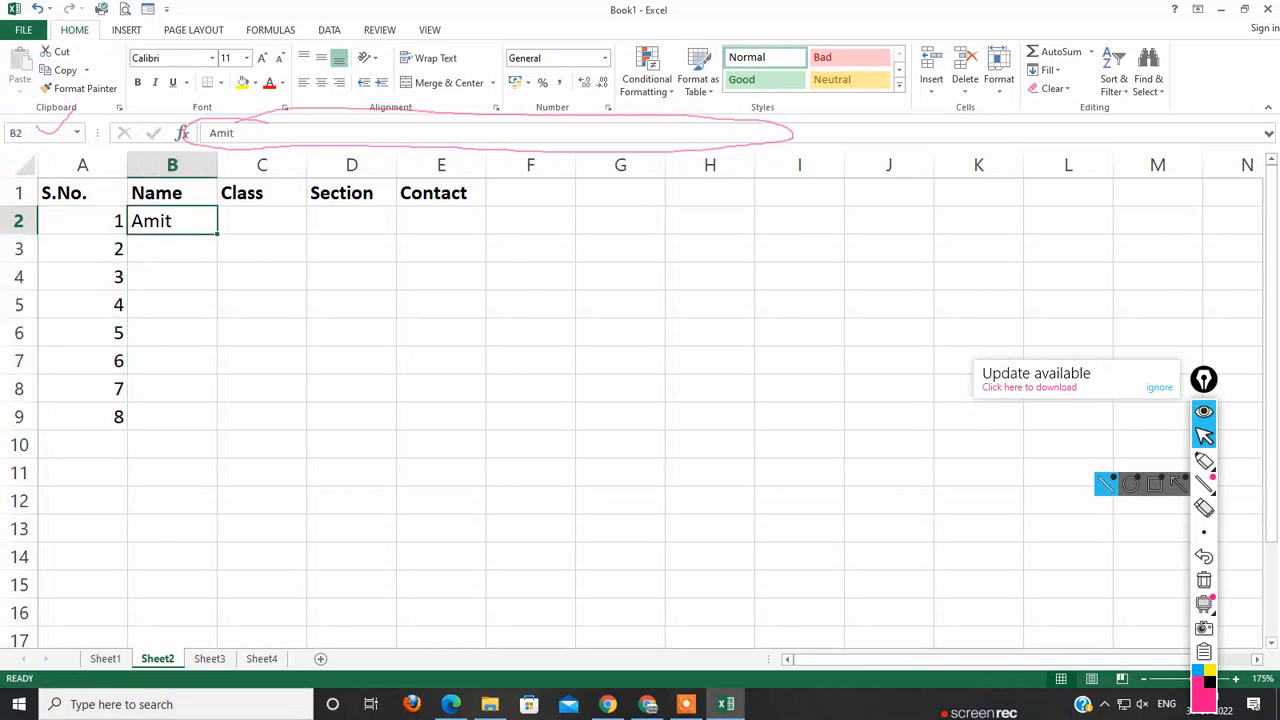
click(172, 249)
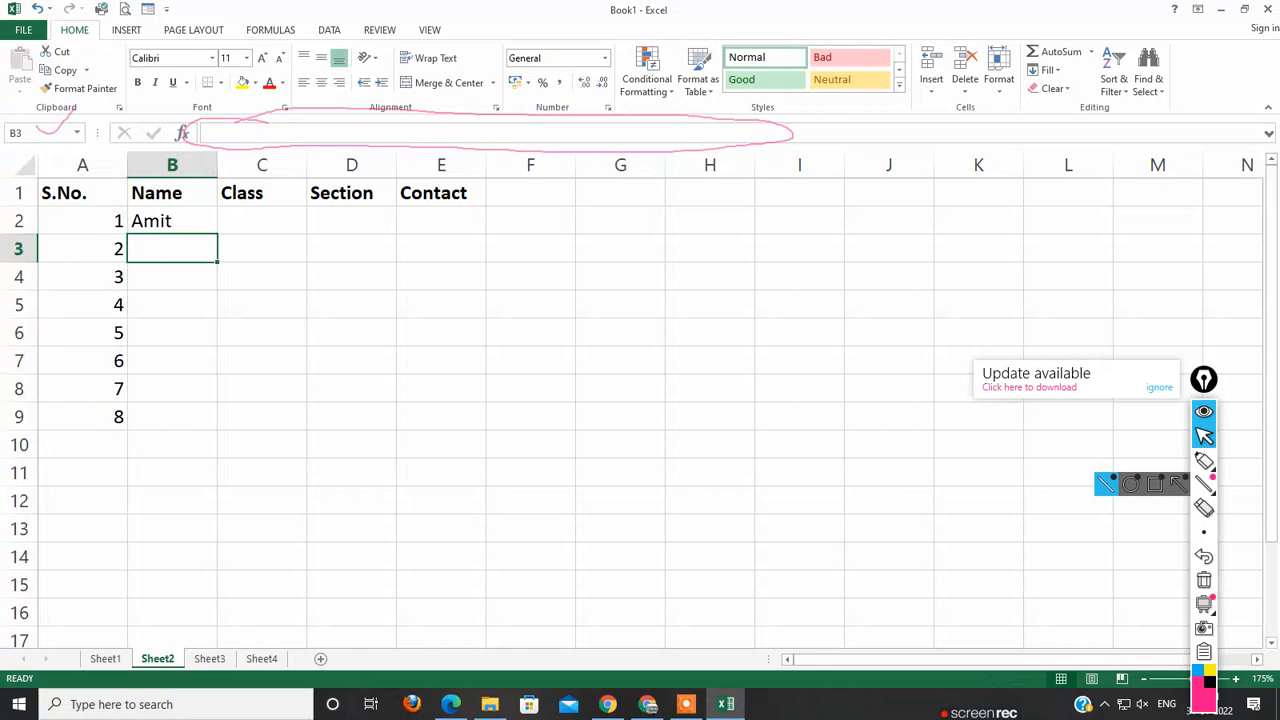
click(262, 221)
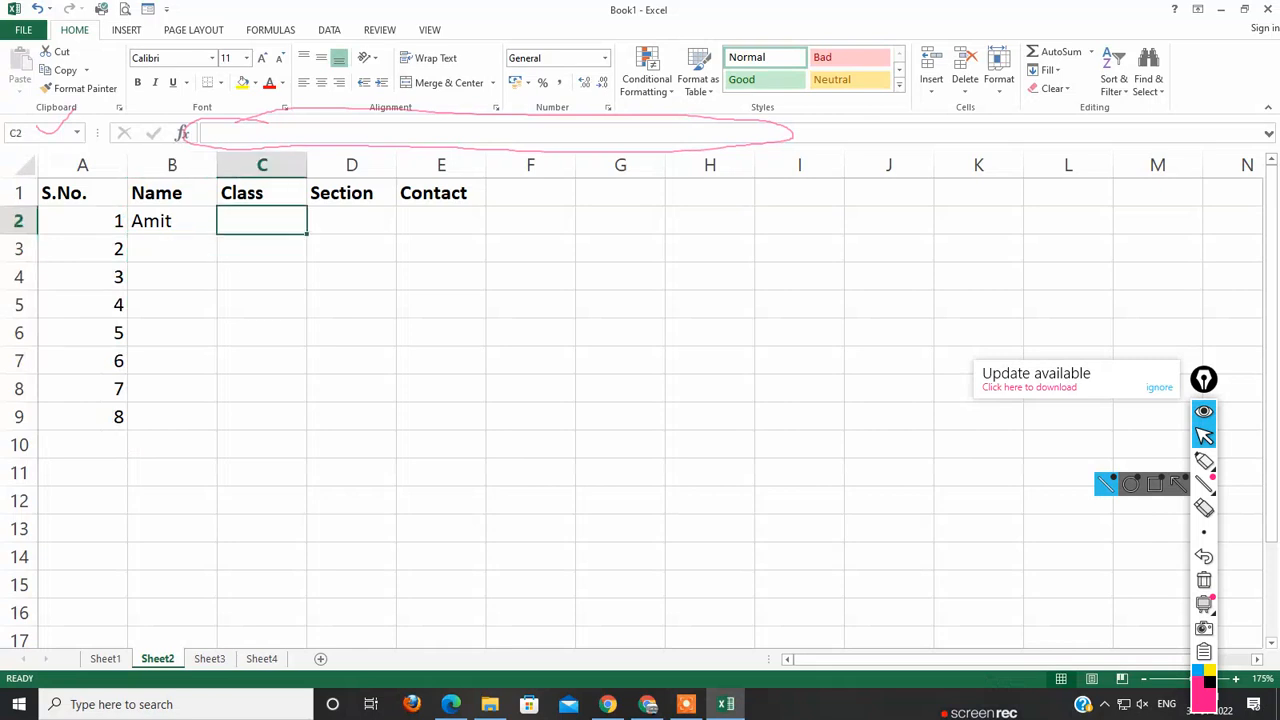
click(441, 221)
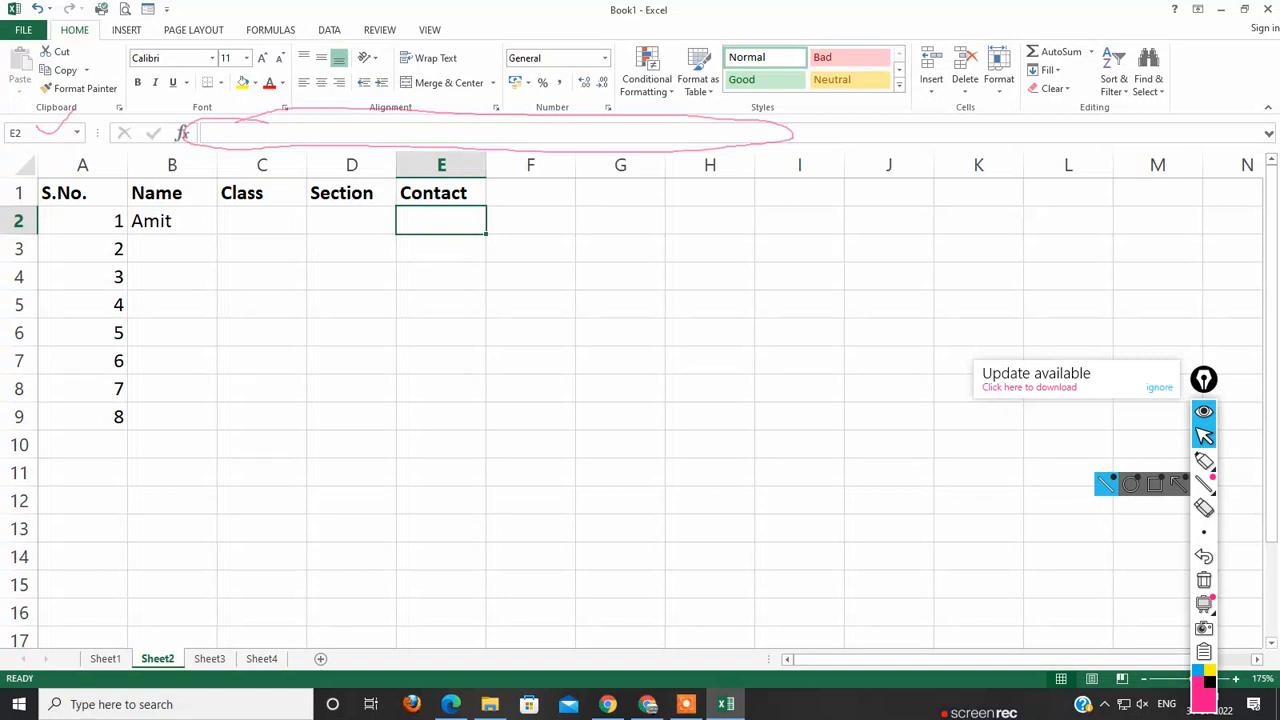
click(530, 249)
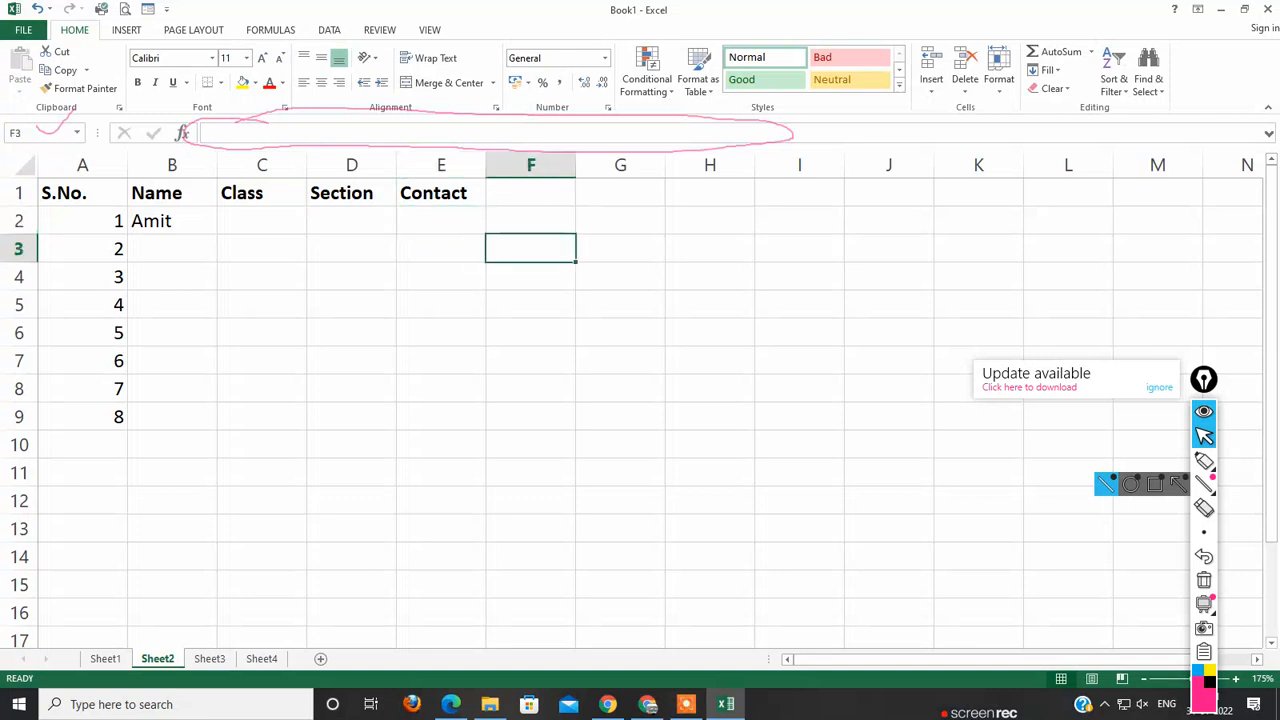
click(441, 221)
click(441, 277)
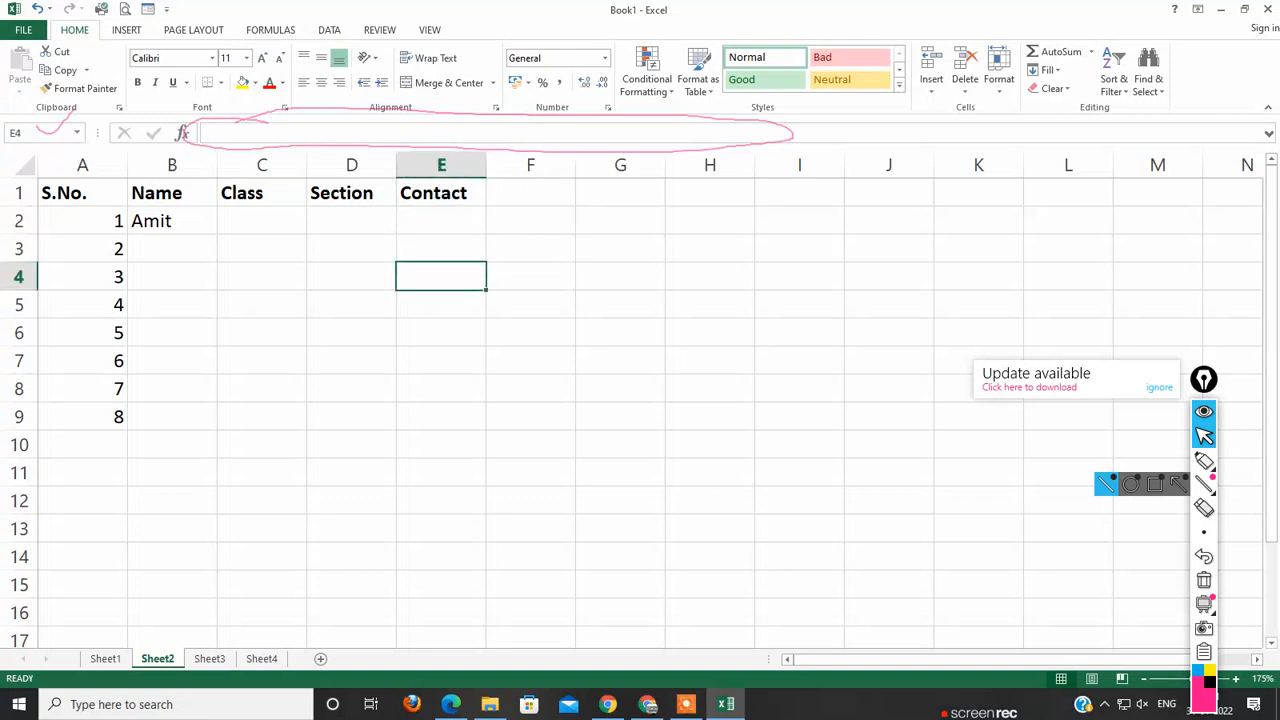
Step: Open the recent workbook Class-5 practical
click(22, 29)
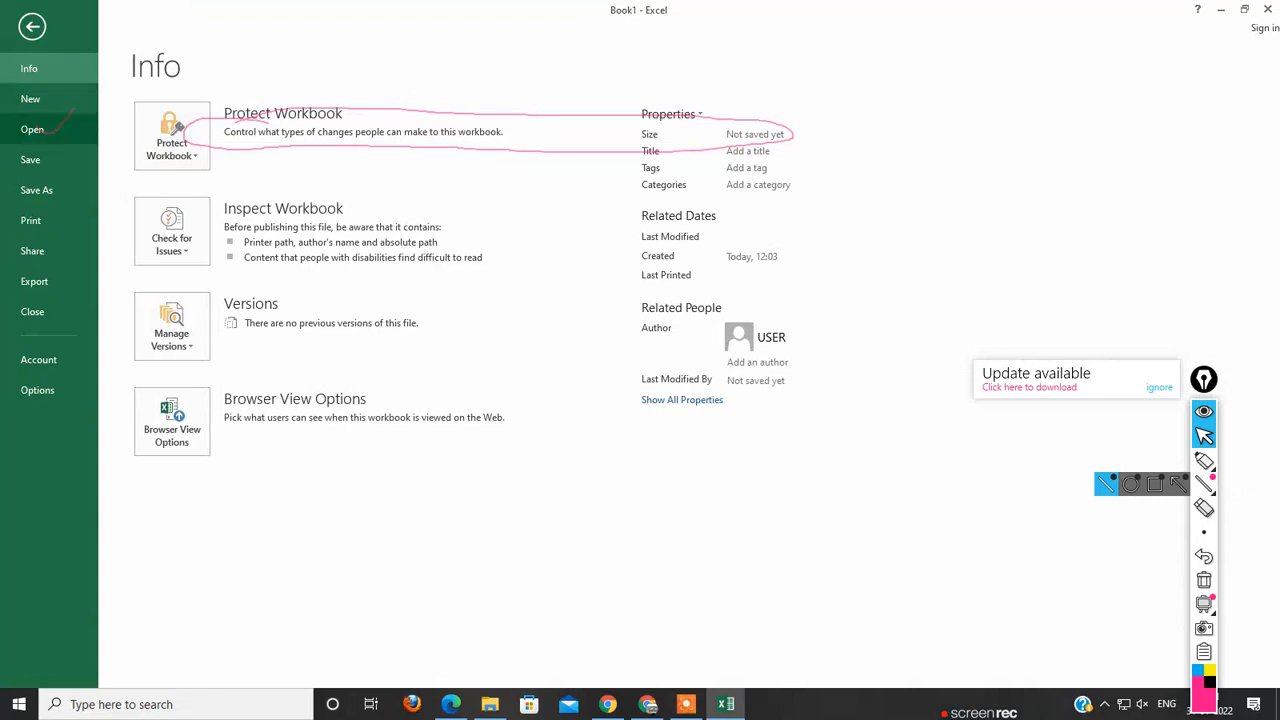
click(32, 129)
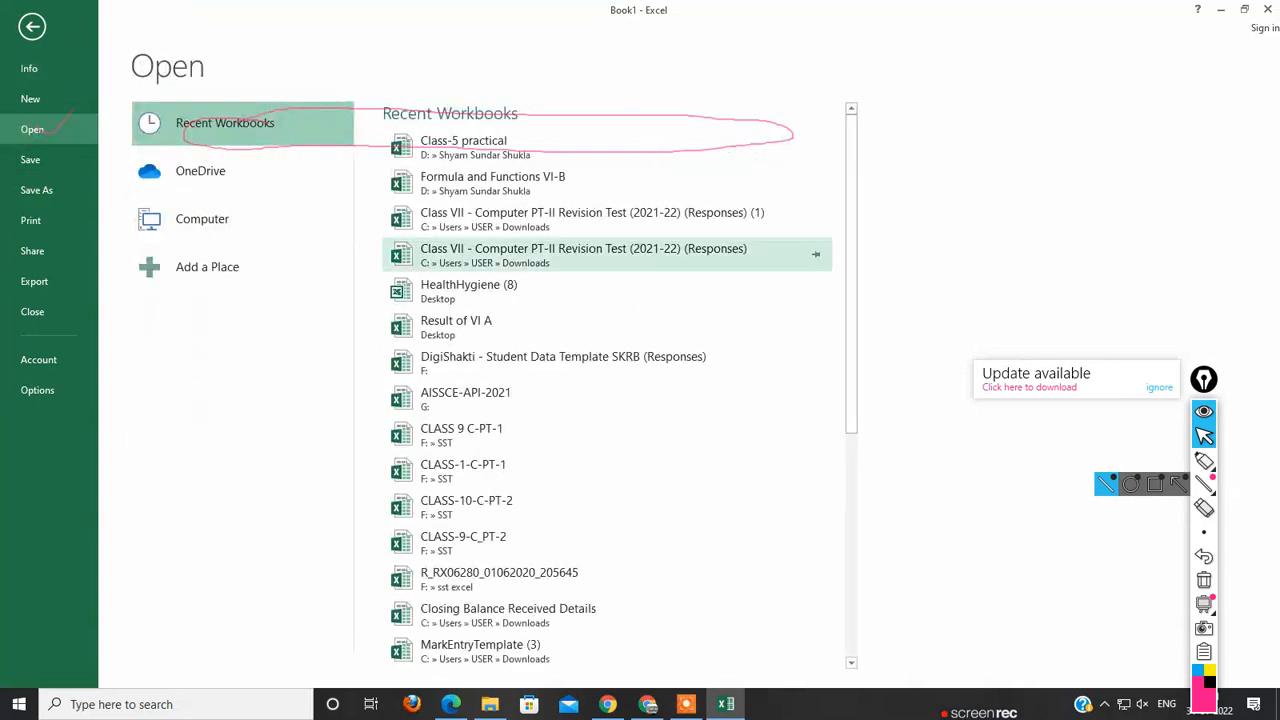
key(Escape)
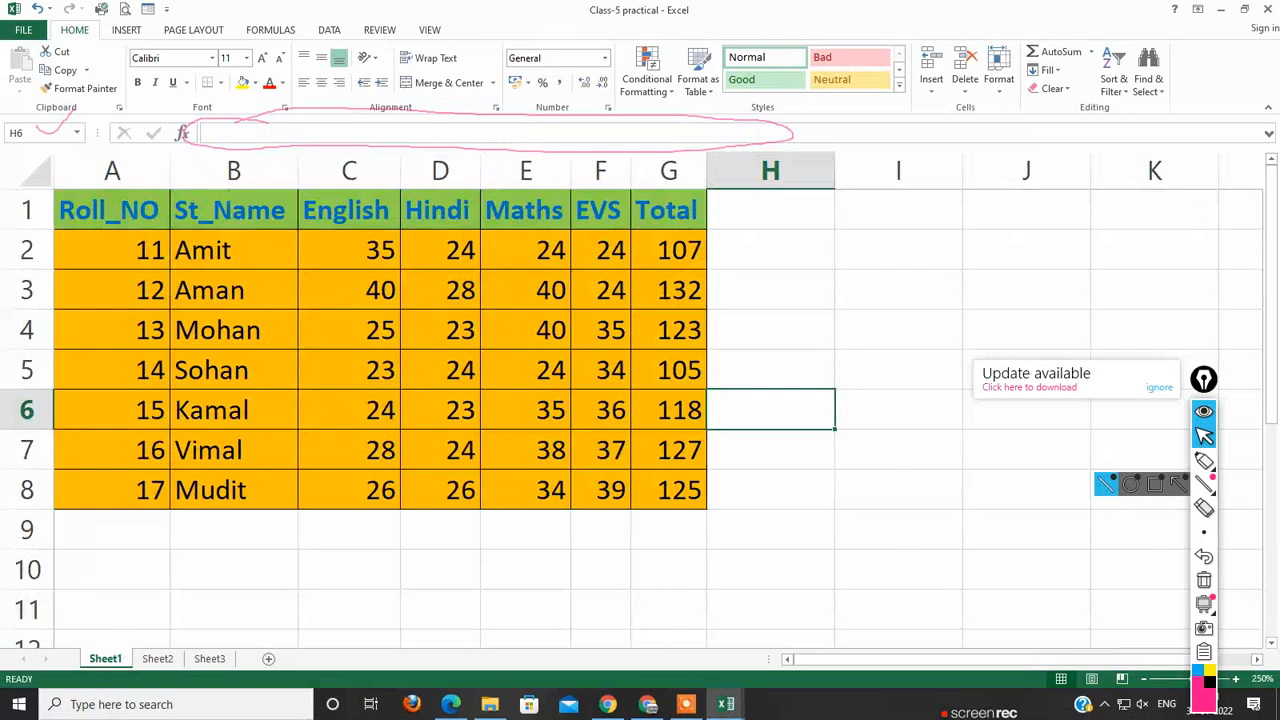
Step: Examine the student names and the English, Hindi, Maths and EVS marks in the result table on Sheet1
click(770, 291)
click(770, 410)
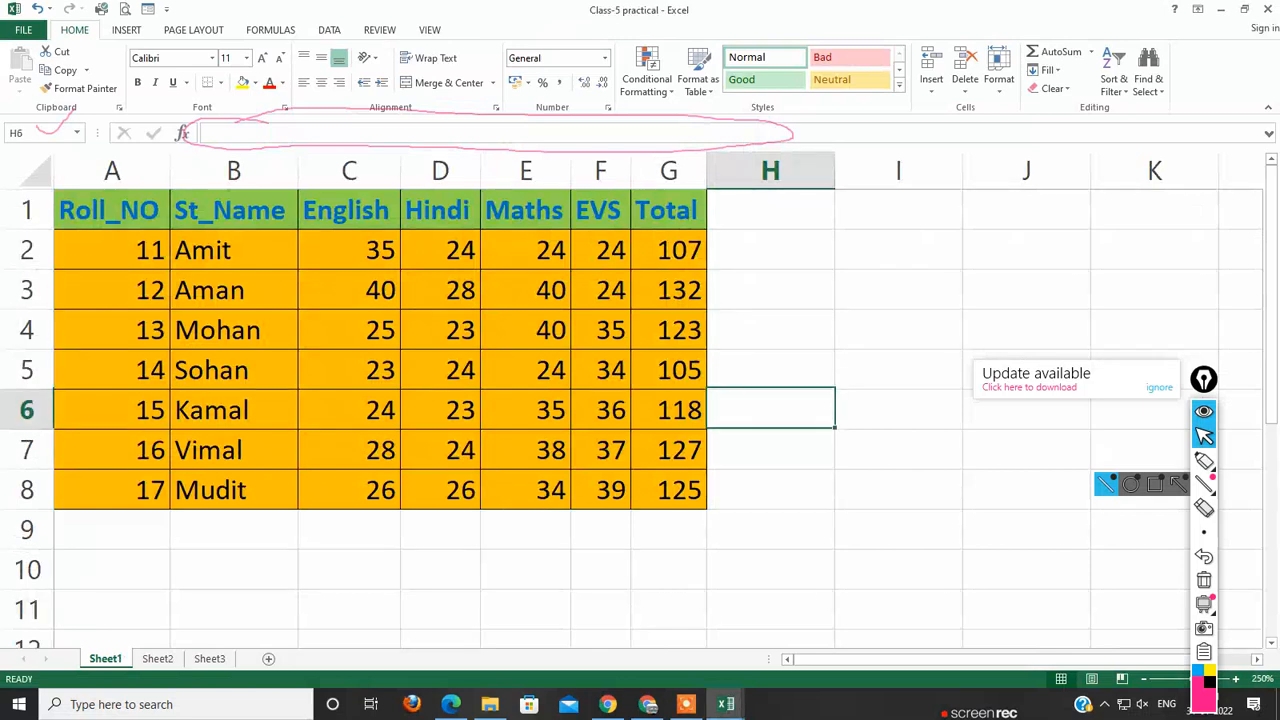
click(233, 251)
click(233, 370)
click(233, 490)
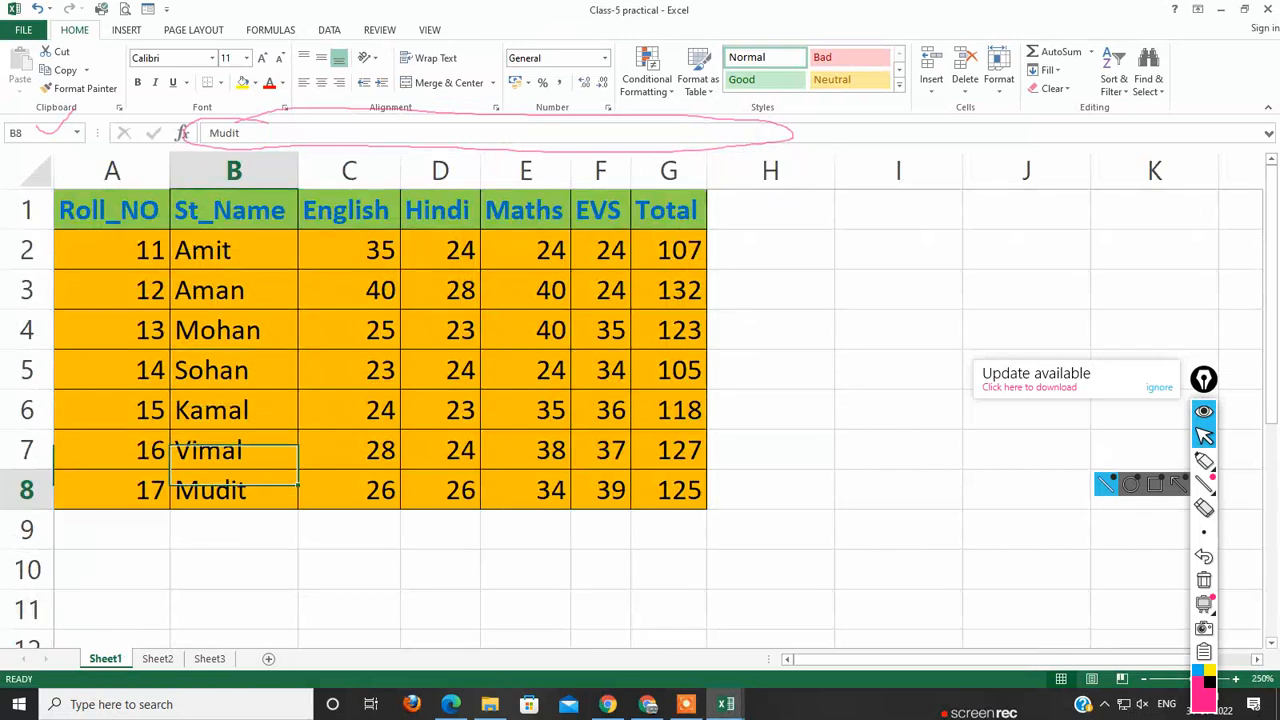
click(349, 251)
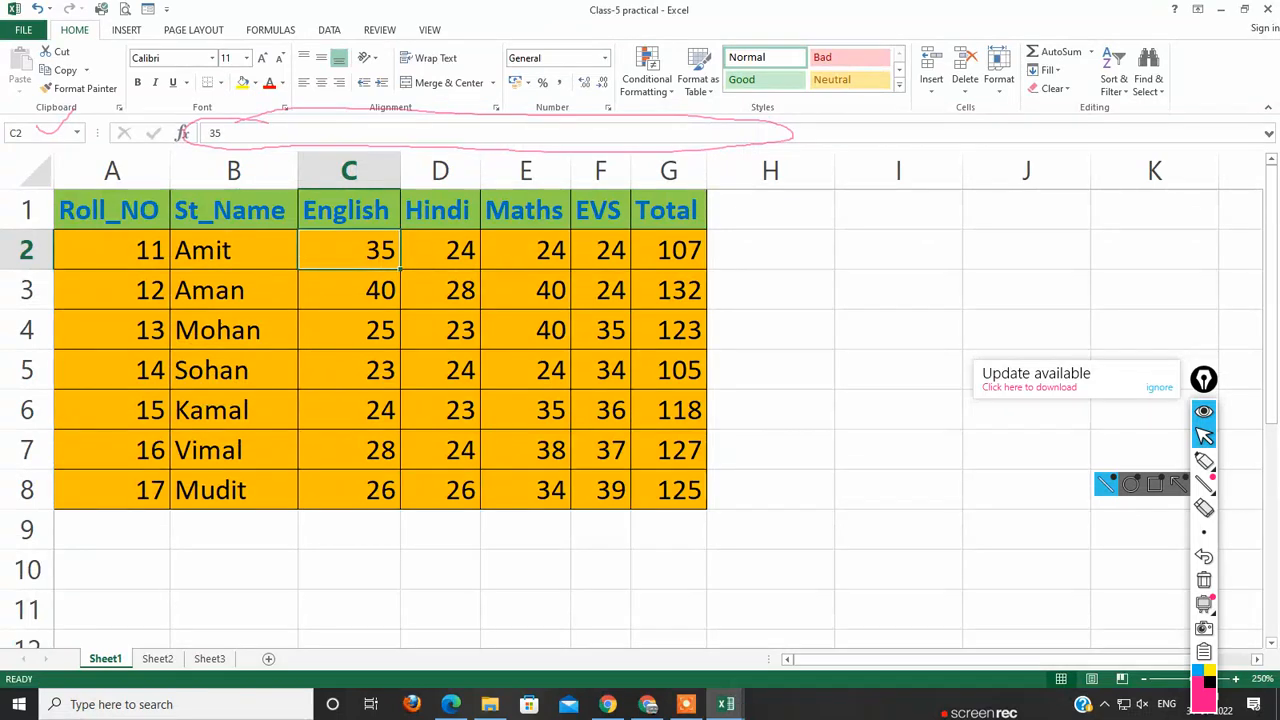
click(349, 210)
click(349, 290)
click(349, 370)
click(349, 410)
click(349, 450)
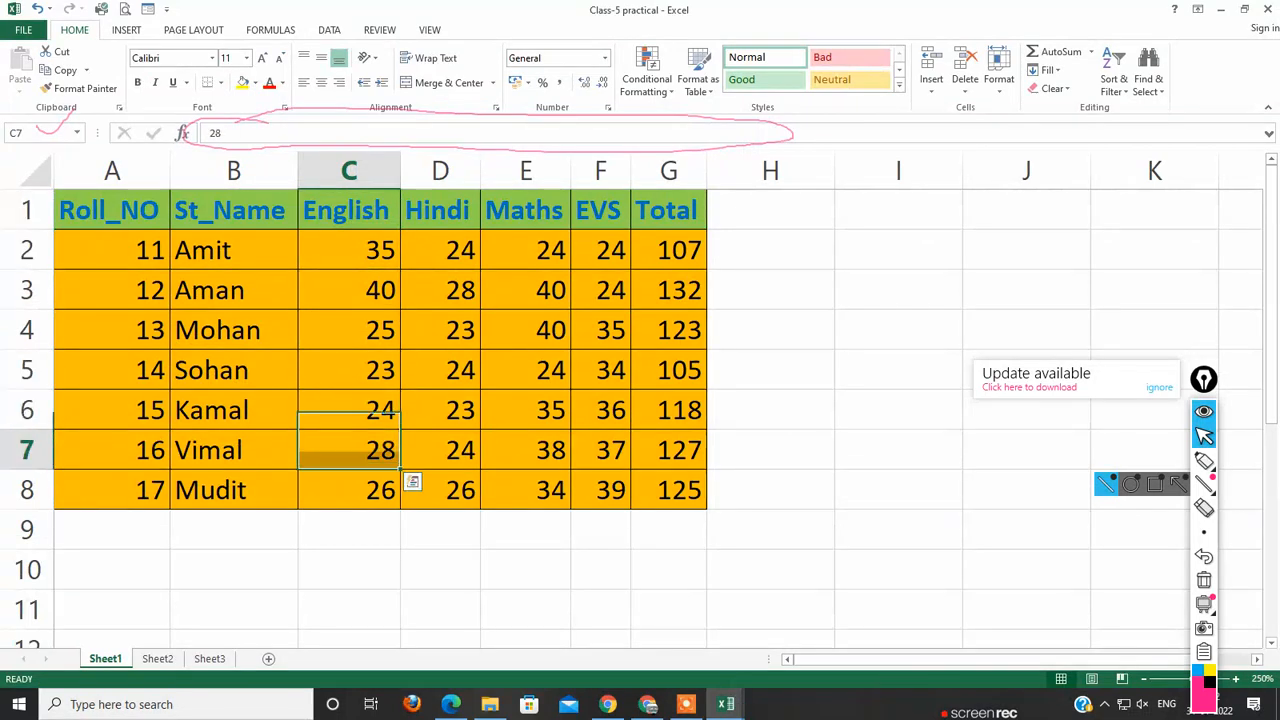
click(440, 250)
click(440, 330)
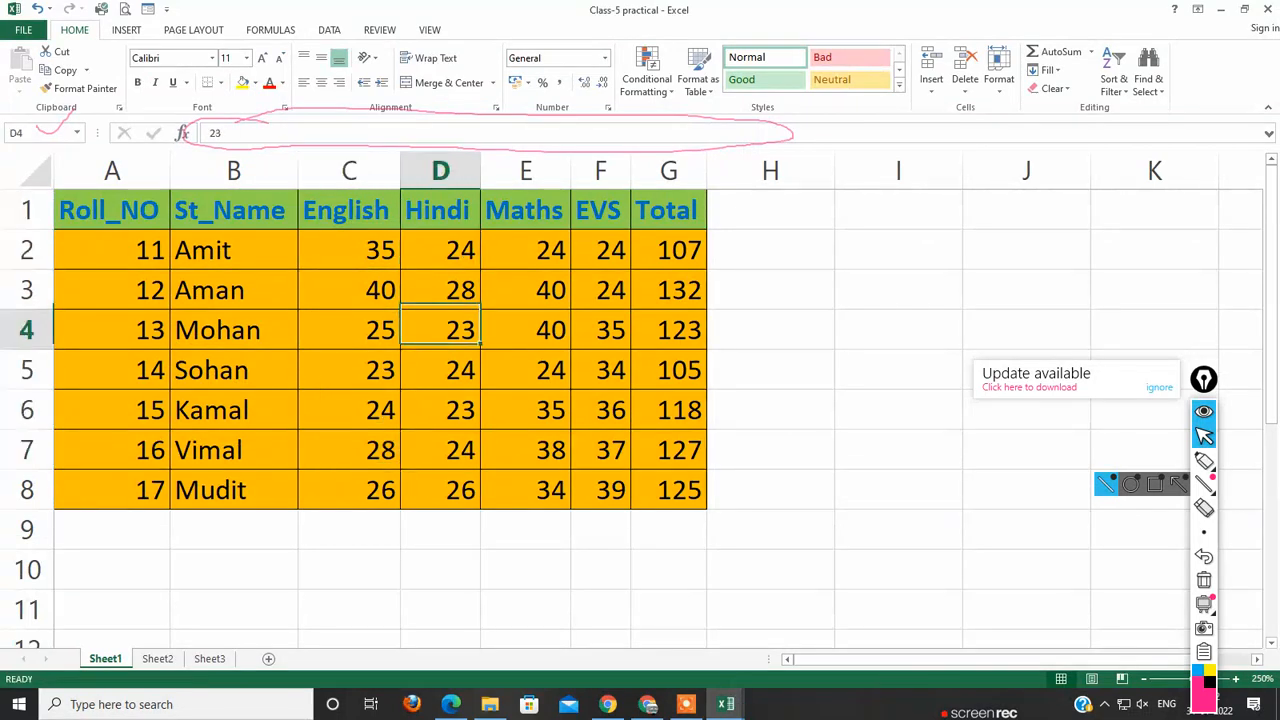
click(440, 450)
click(440, 490)
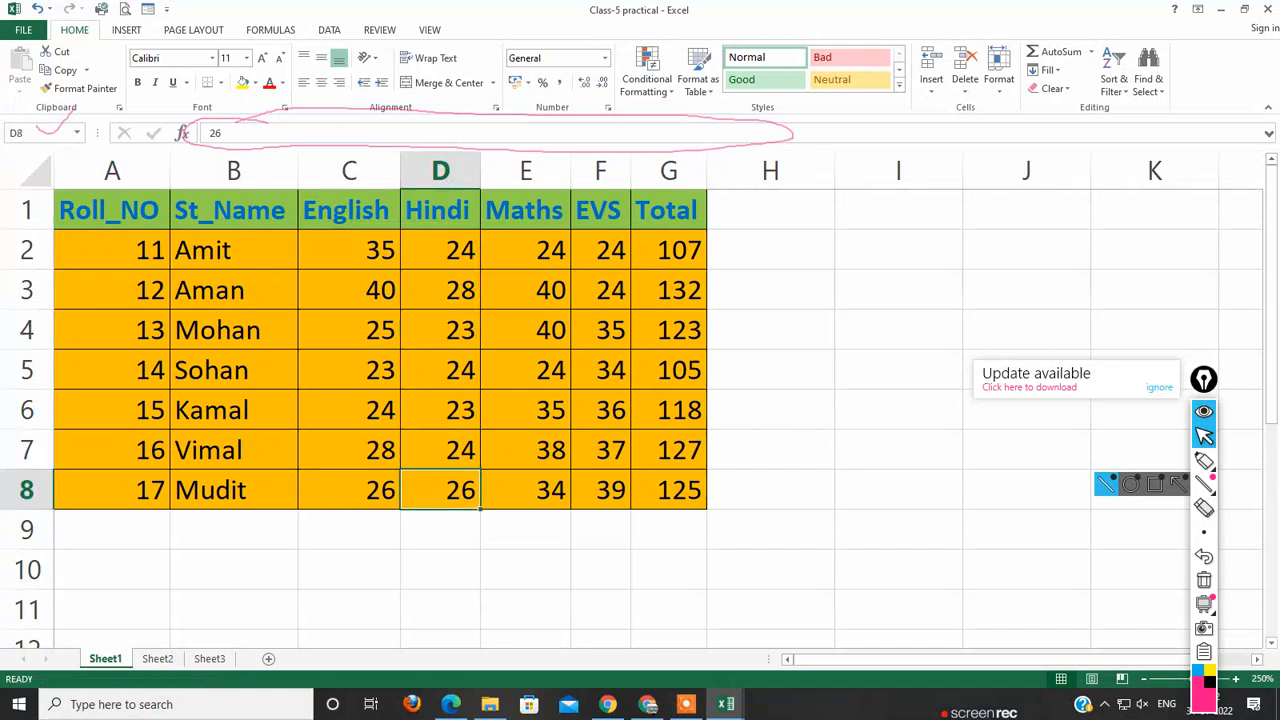
click(526, 250)
click(526, 370)
click(601, 250)
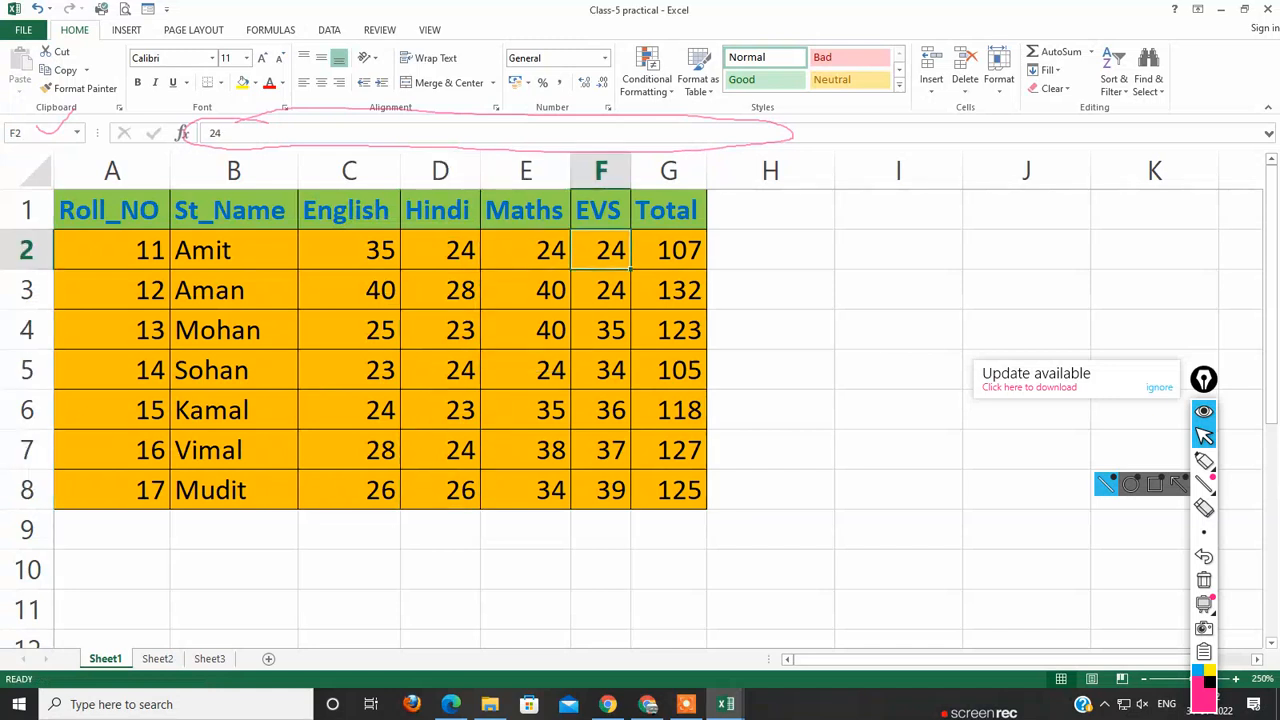
click(669, 250)
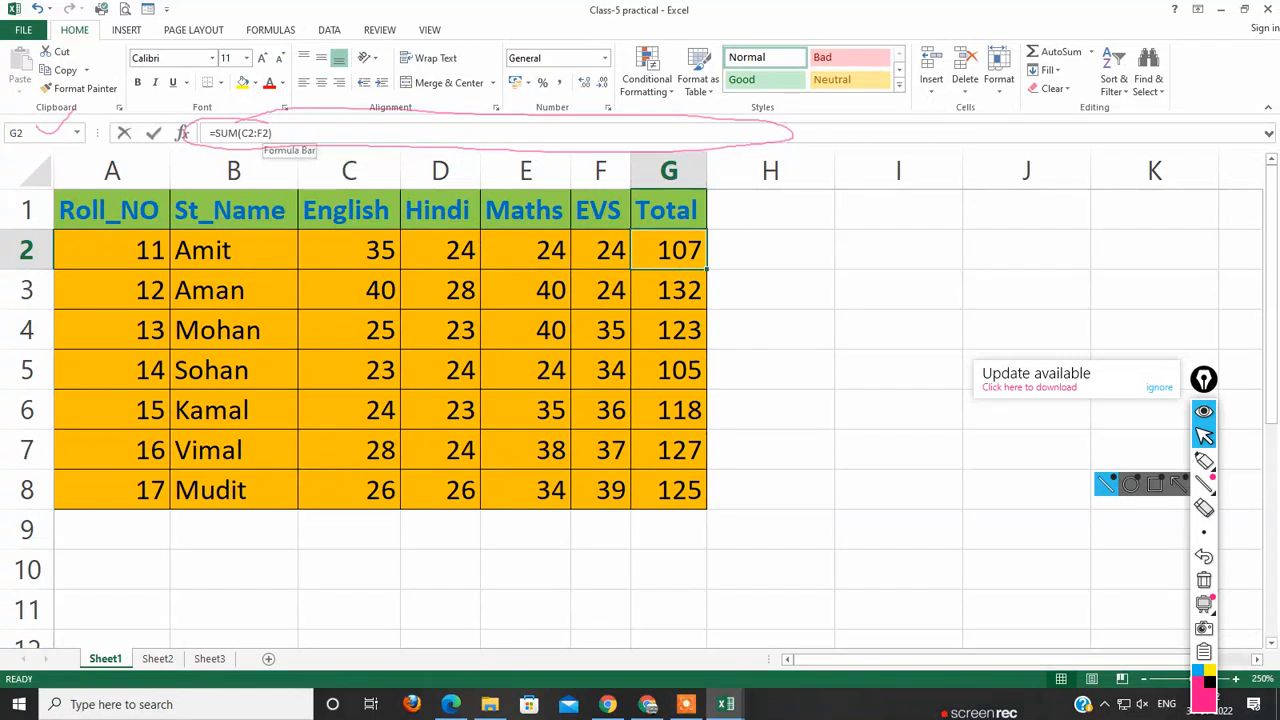
drag(271, 133, 210, 133)
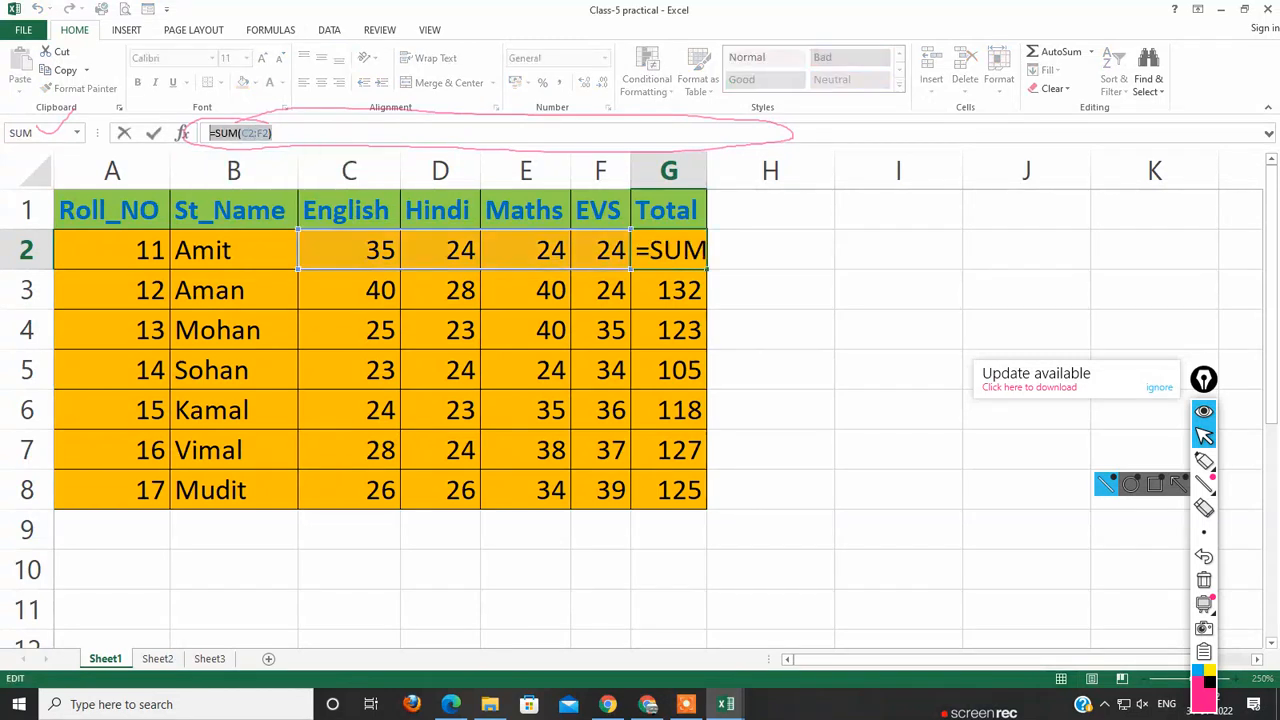
key(BackSpace)
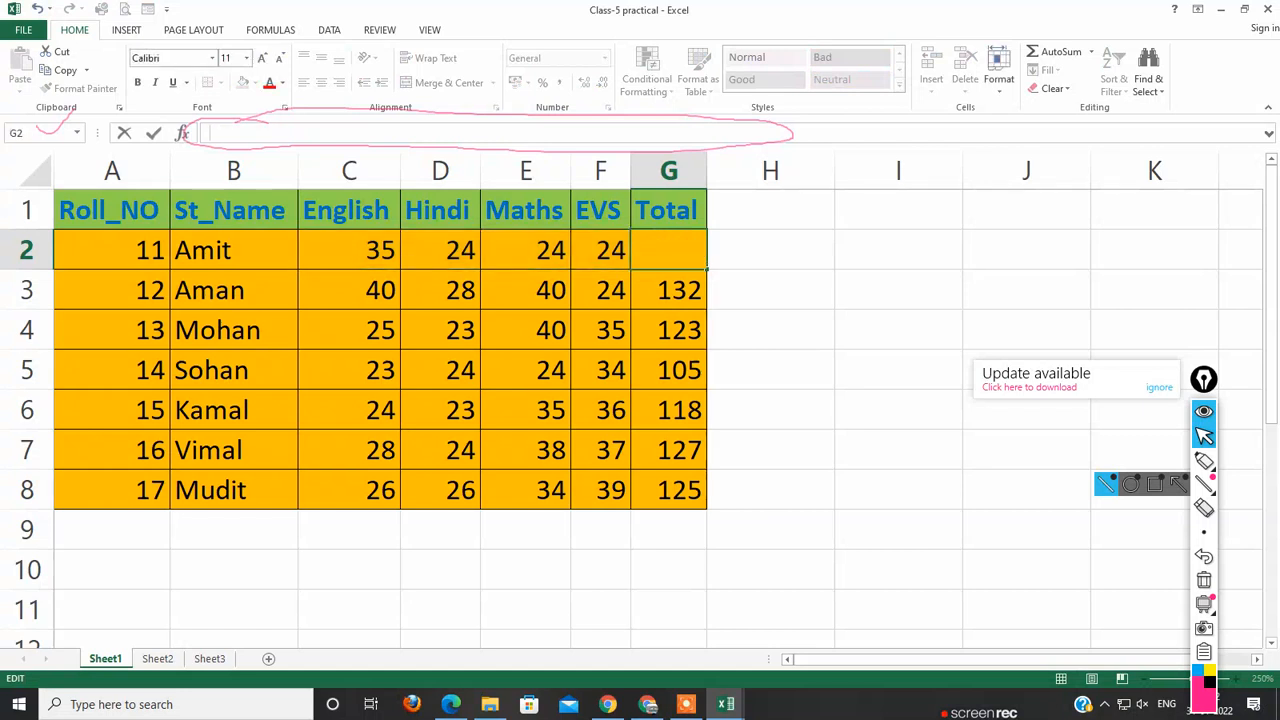
key(Escape)
click(770, 330)
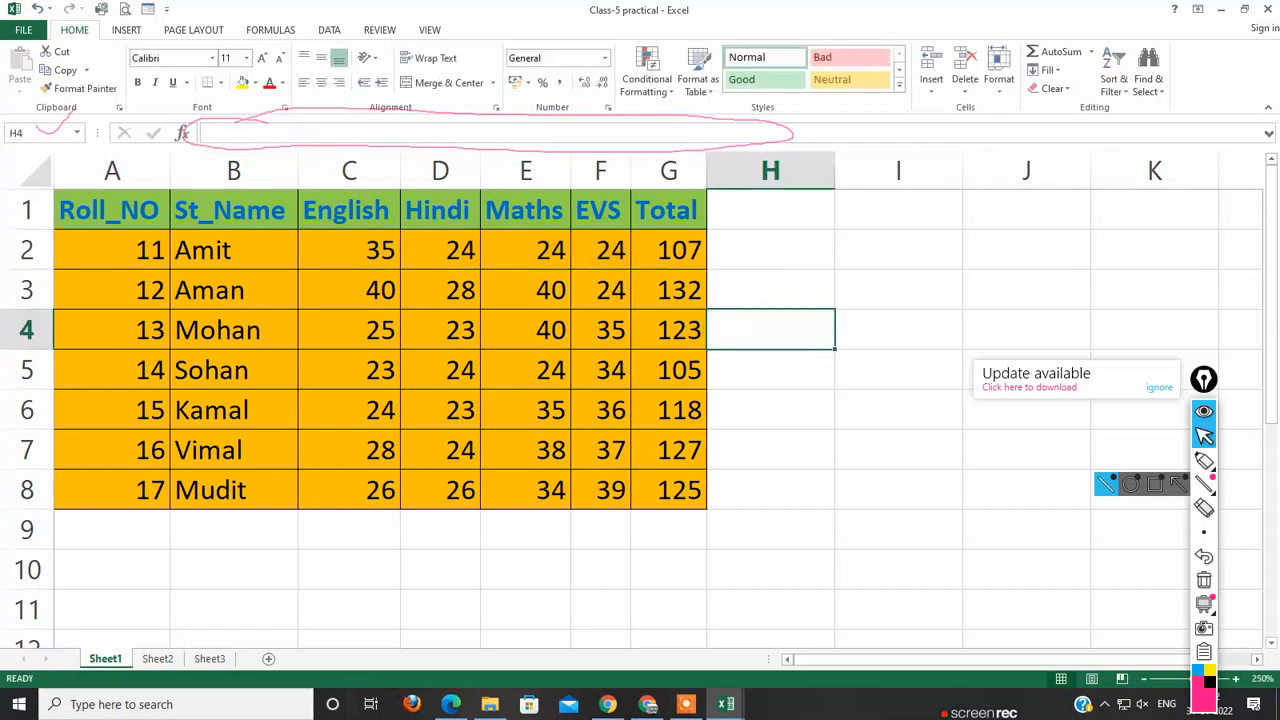
Step: Clear the formulas from the Total column in G2:G8 and select cell G2
drag(669, 250, 690, 490)
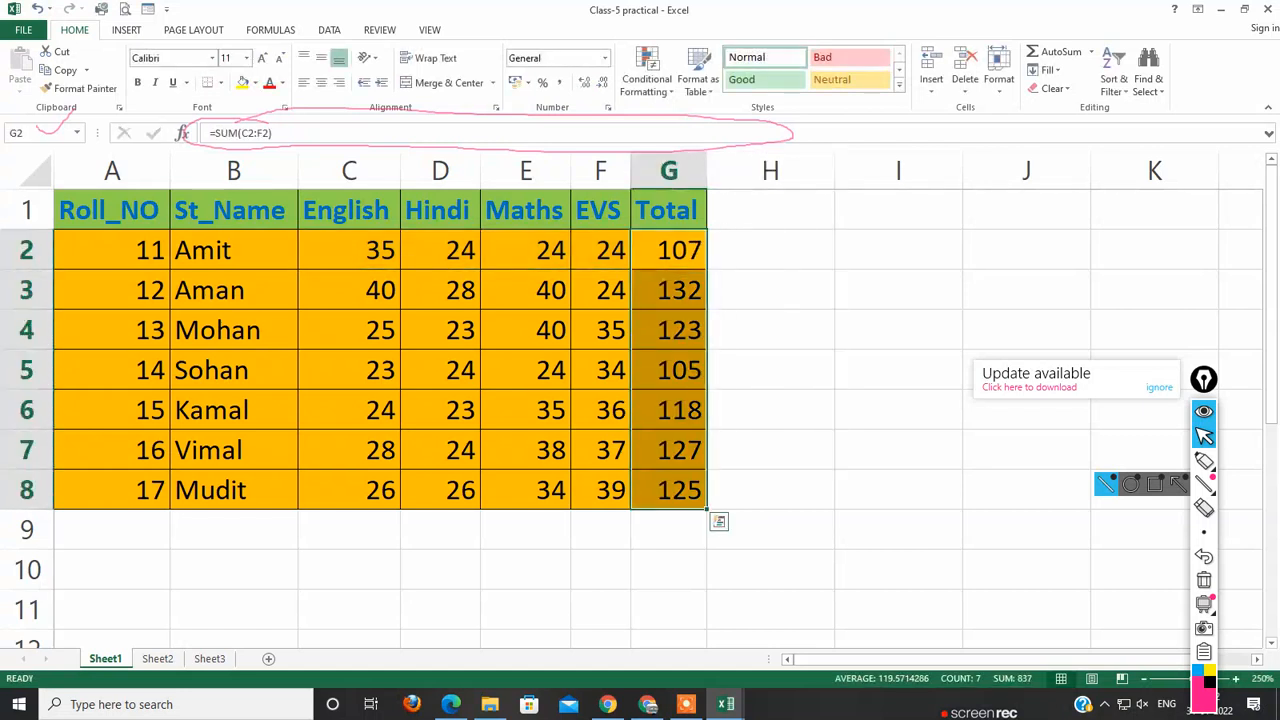
key(Delete)
click(770, 450)
click(770, 370)
click(669, 250)
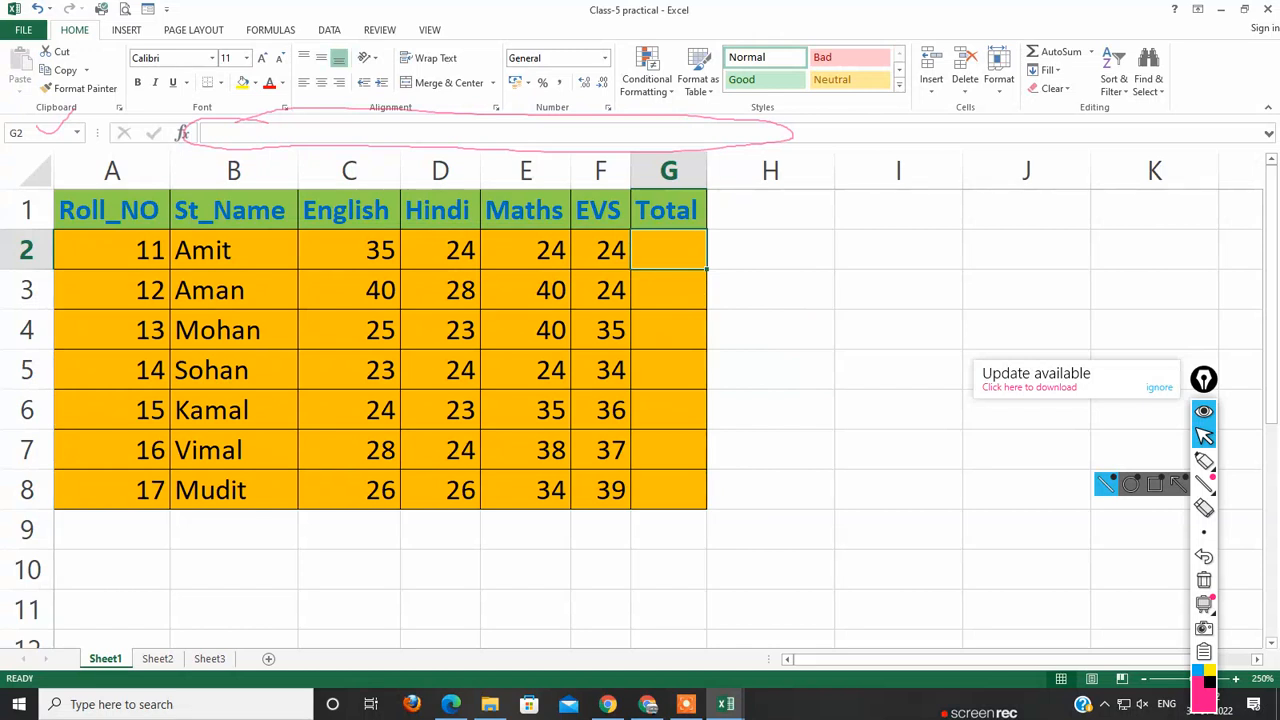
Step: Select C2:G8, circle the AutoSum command with the annotation pen and apply AutoSum to fill the Total column
drag(349, 250, 672, 490)
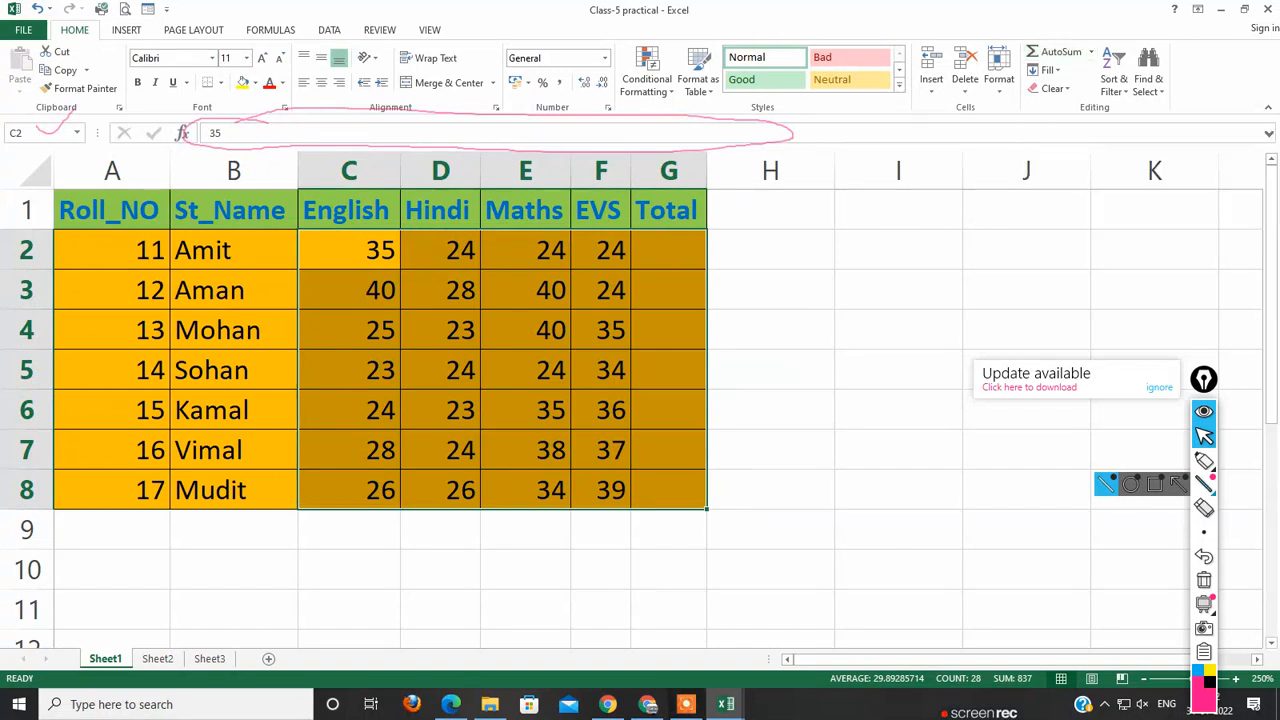
click(1177, 461)
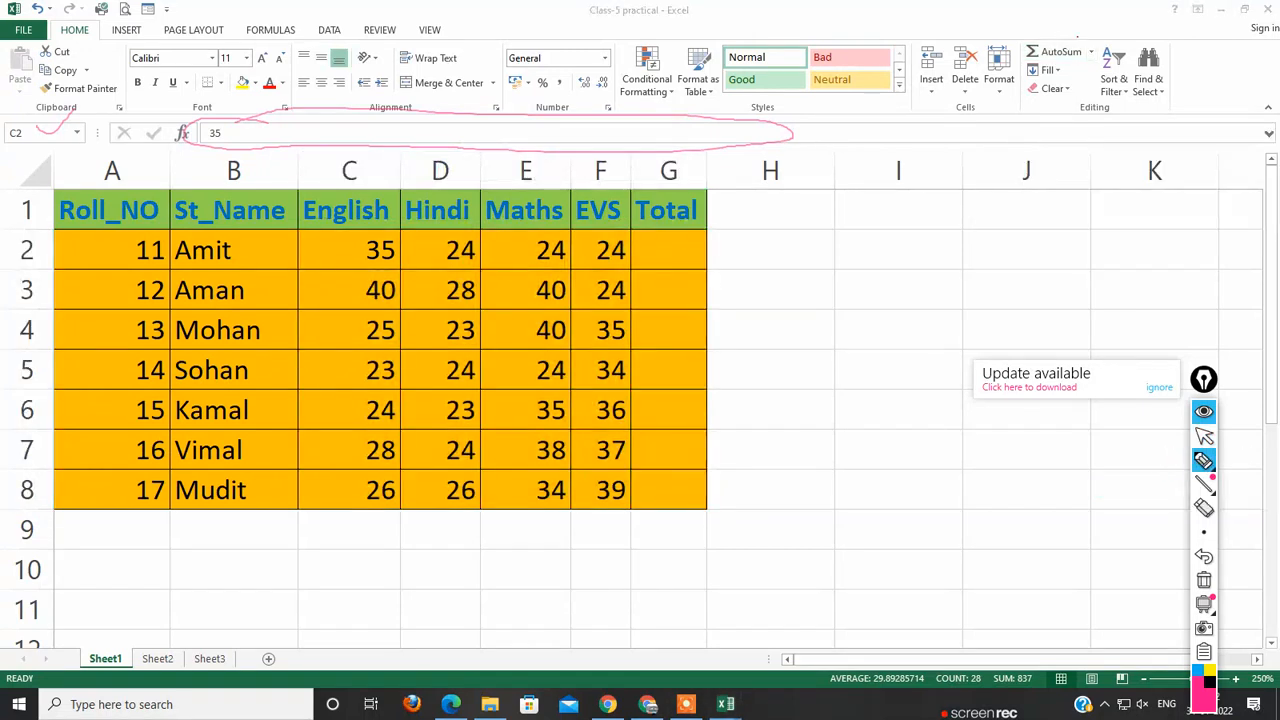
mouse_move(1078, 36)
mouse_down()
mouse_move(1012, 56)
mouse_move(1062, 66)
mouse_move(1090, 48)
mouse_move(1062, 32)
mouse_move(1120, 1)
mouse_up()
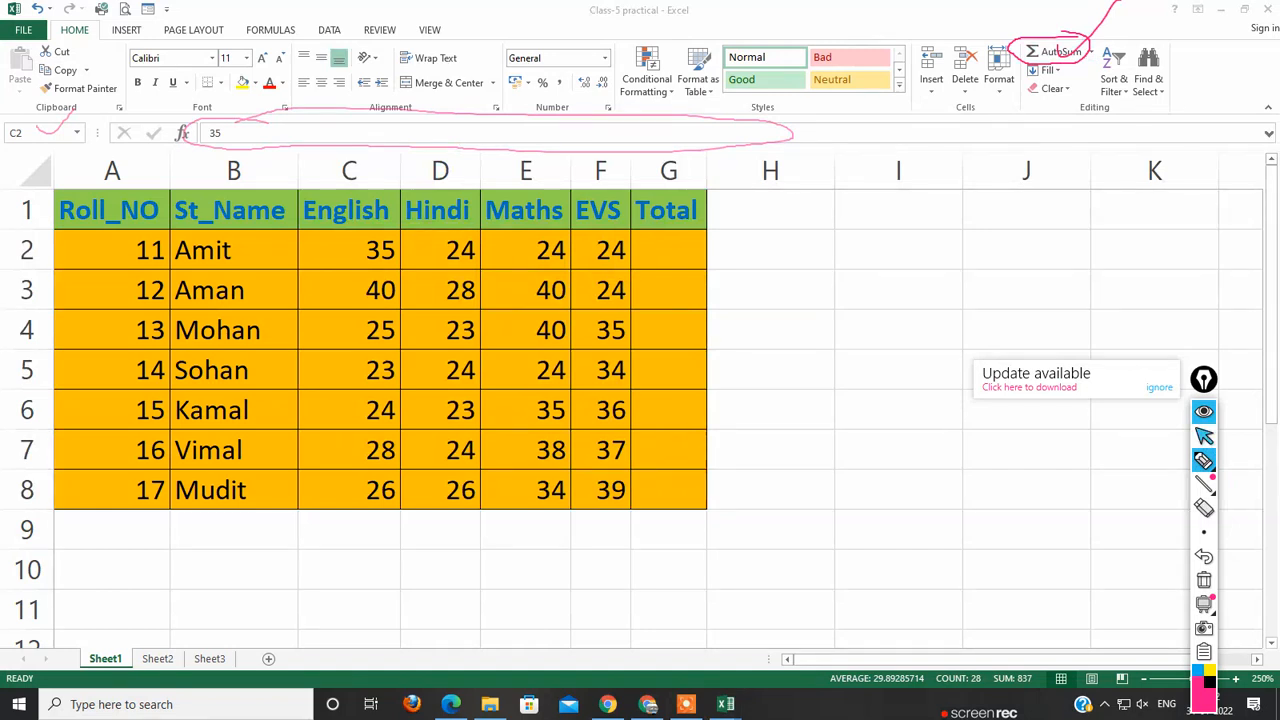
click(1204, 436)
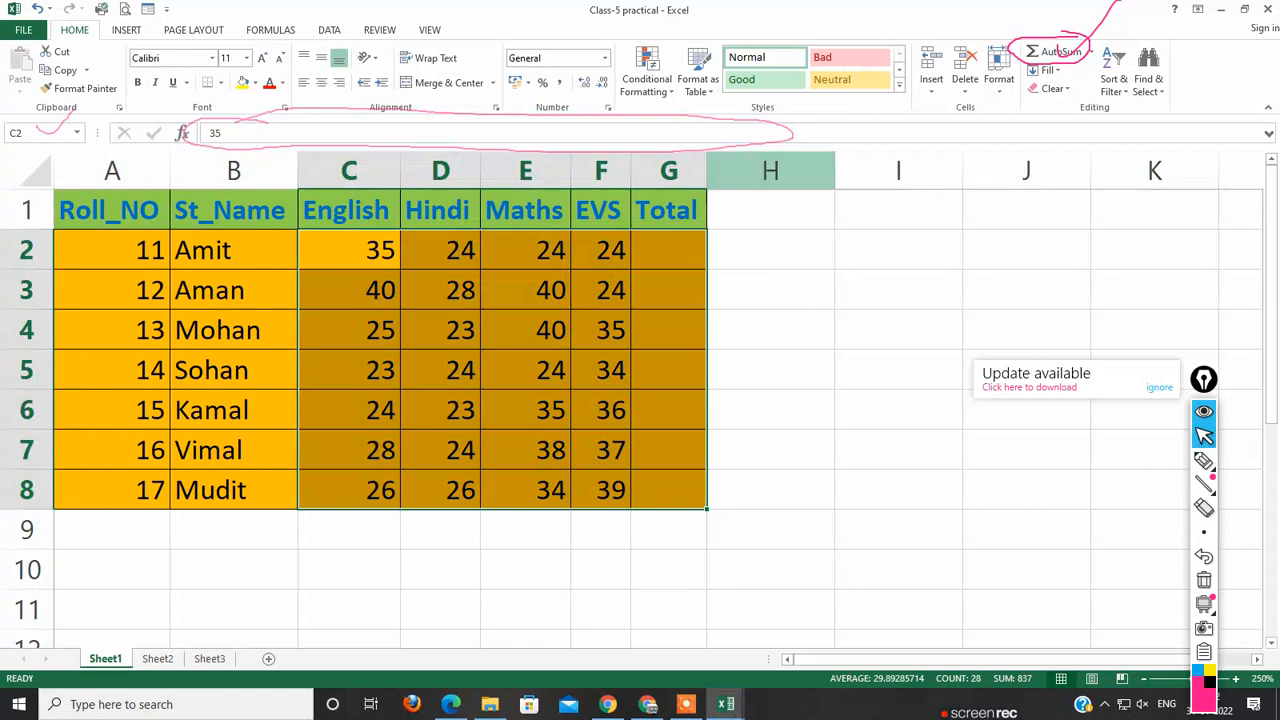
click(1058, 51)
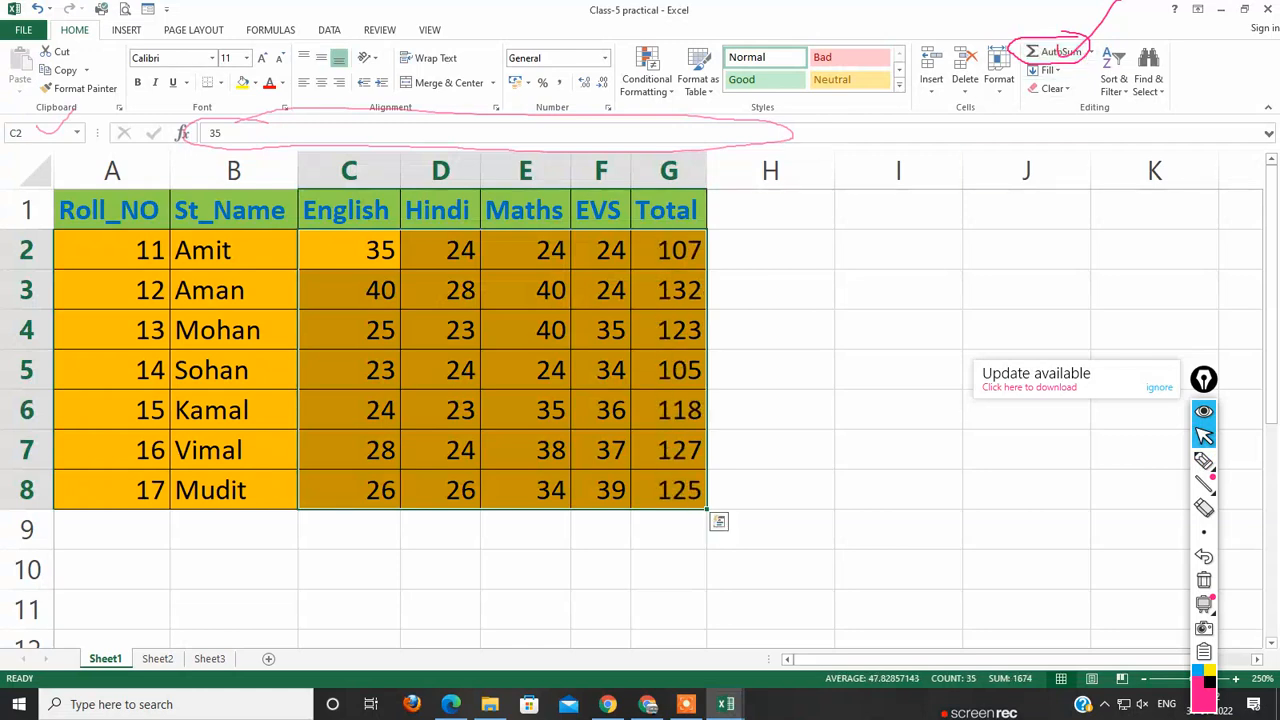
Step: Extend the SUM formula from the last Total cell G8 down into G9
click(898, 290)
click(770, 330)
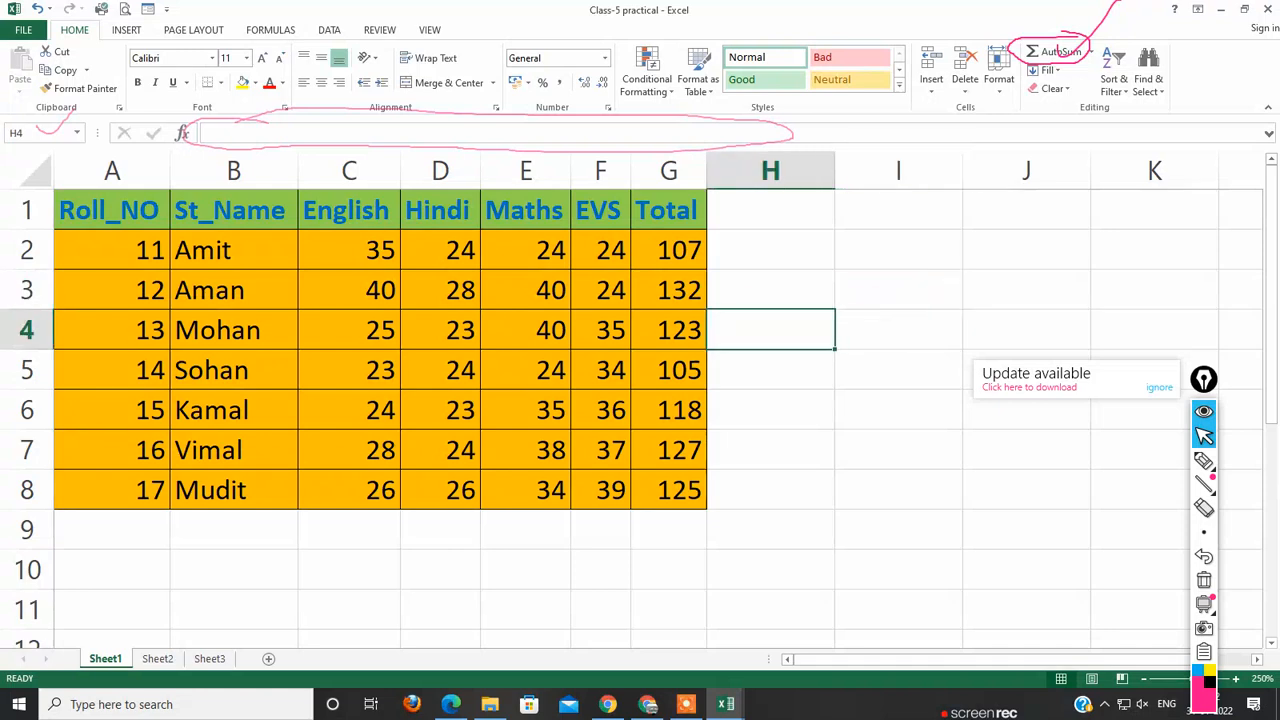
click(770, 290)
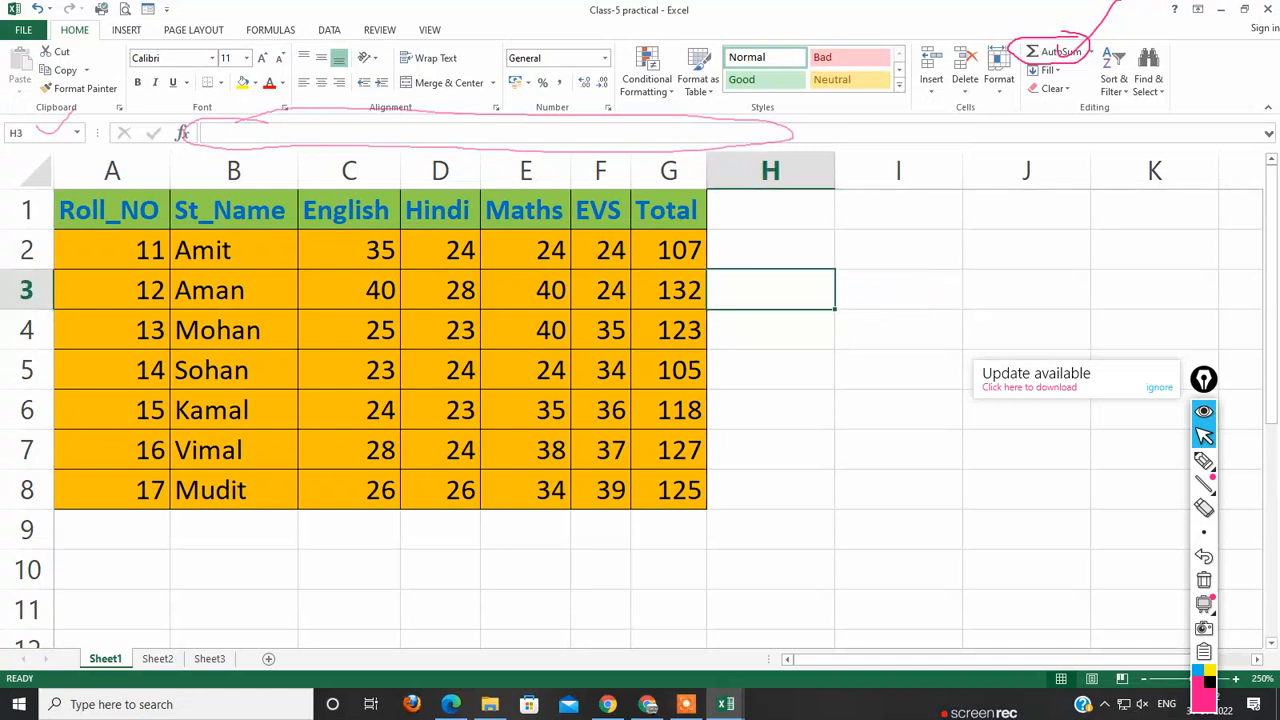
scroll(640, 420, down, 2)
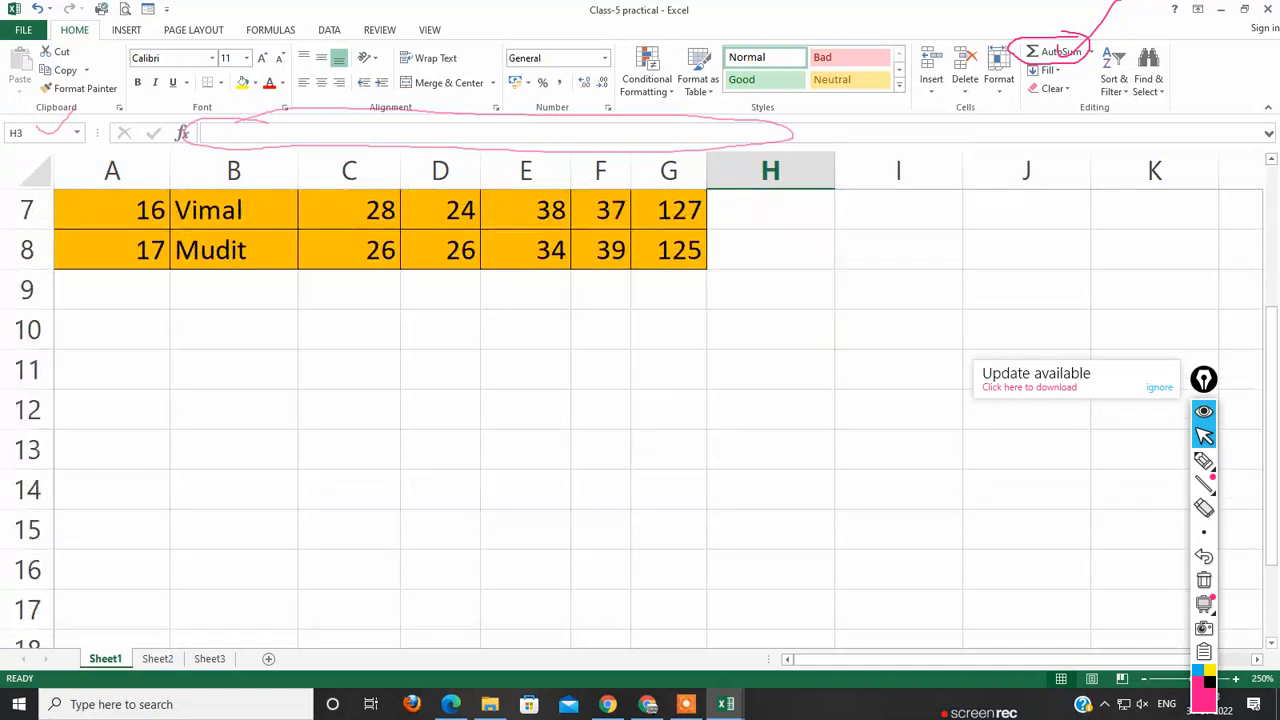
scroll(640, 420, up, 1)
click(669, 370)
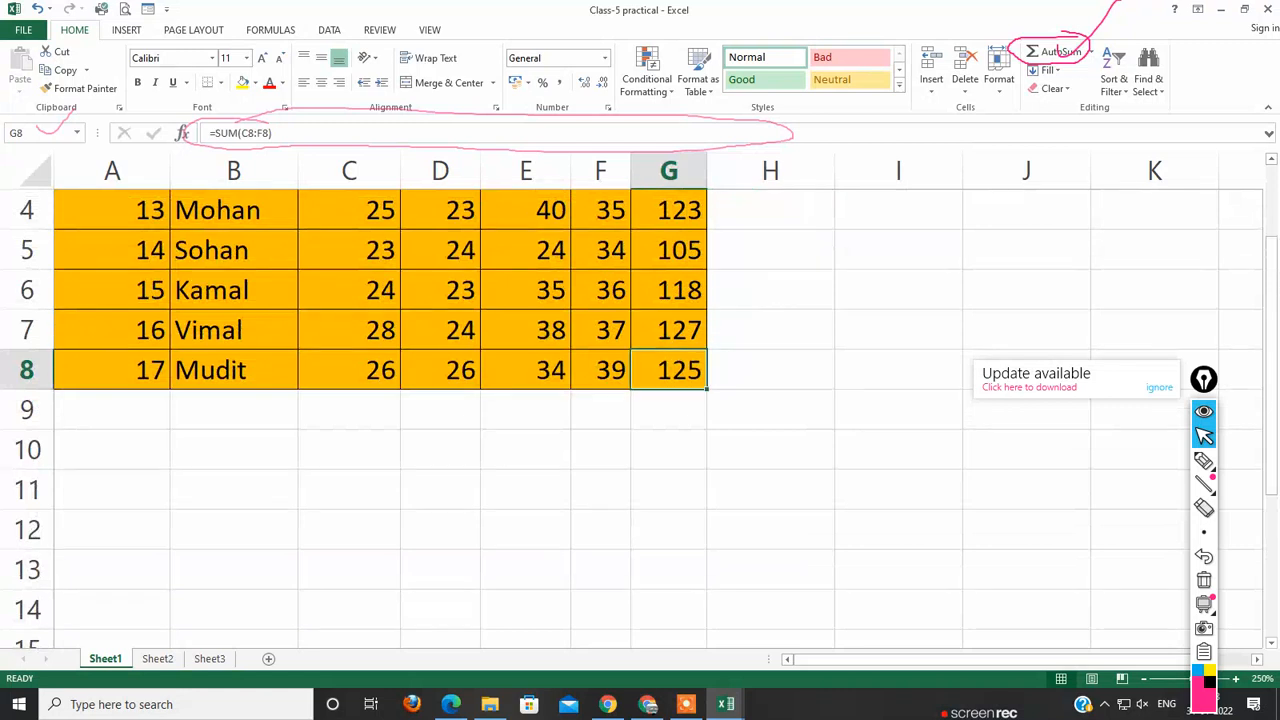
drag(707, 389, 706, 420)
click(770, 410)
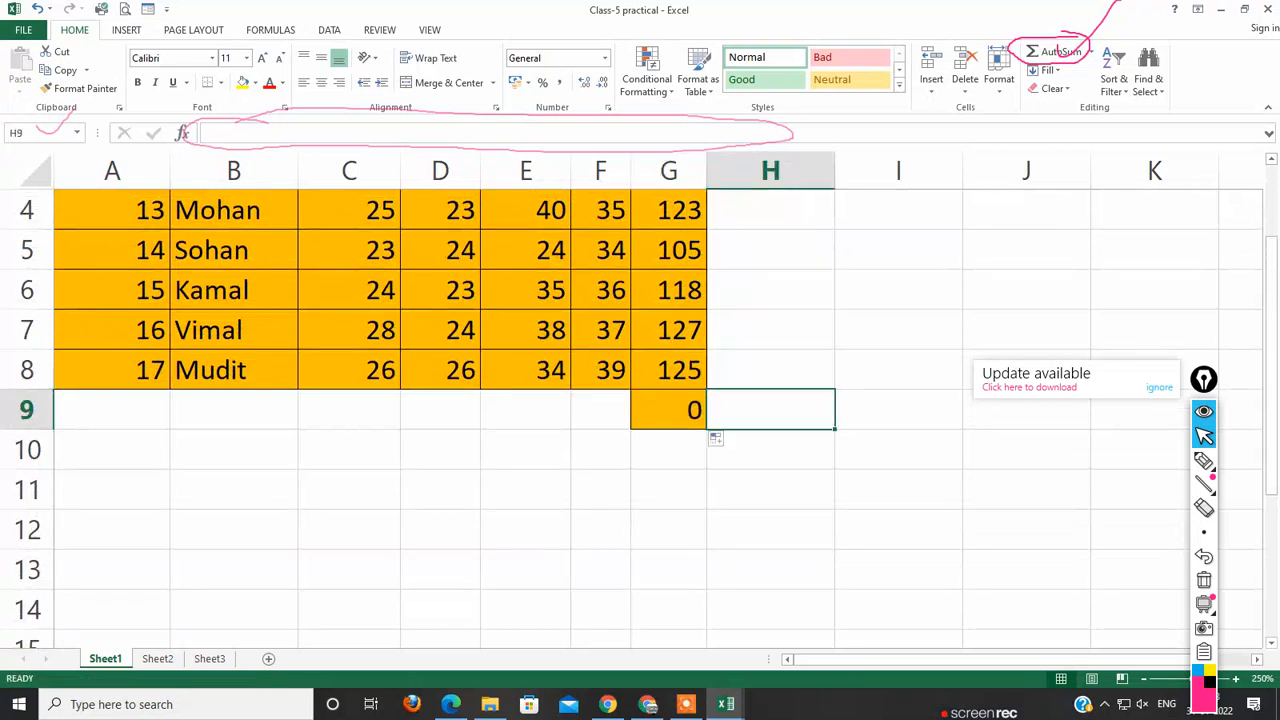
Step: Enter the marks 42 for English, 45 for Hindi and 40 for Maths in C9:E9
click(349, 410)
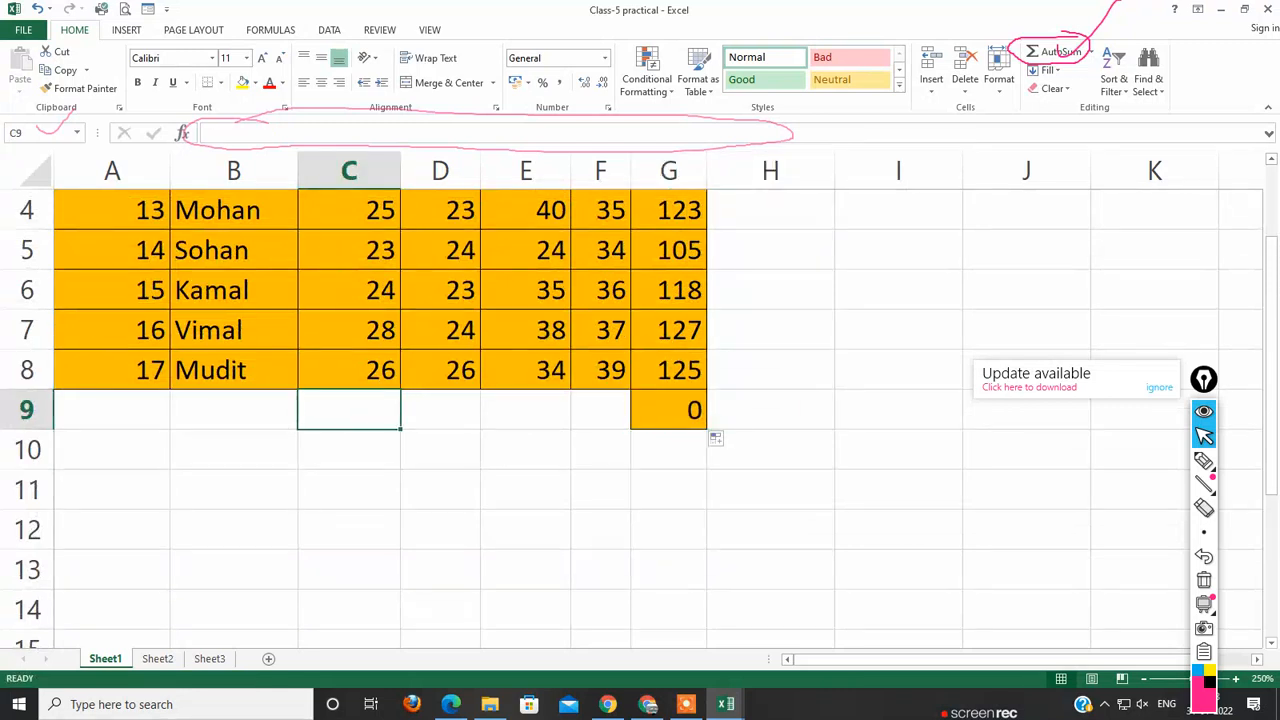
text(42)
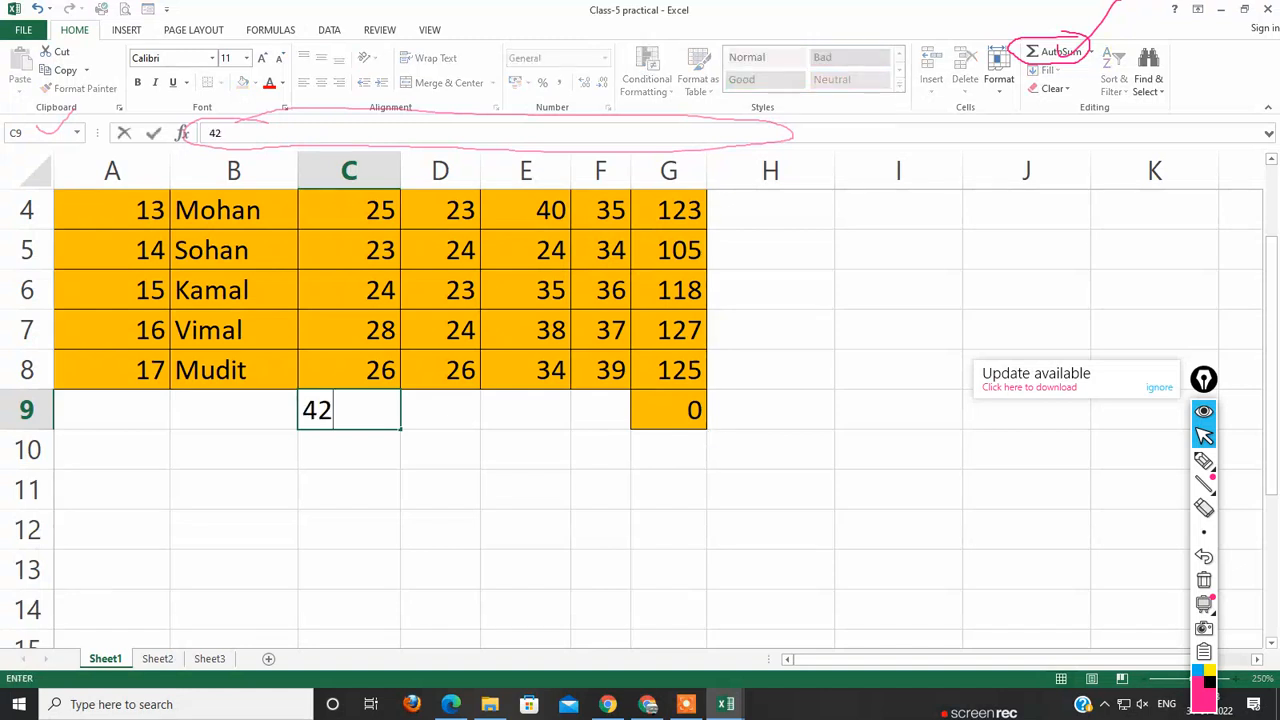
key(Tab)
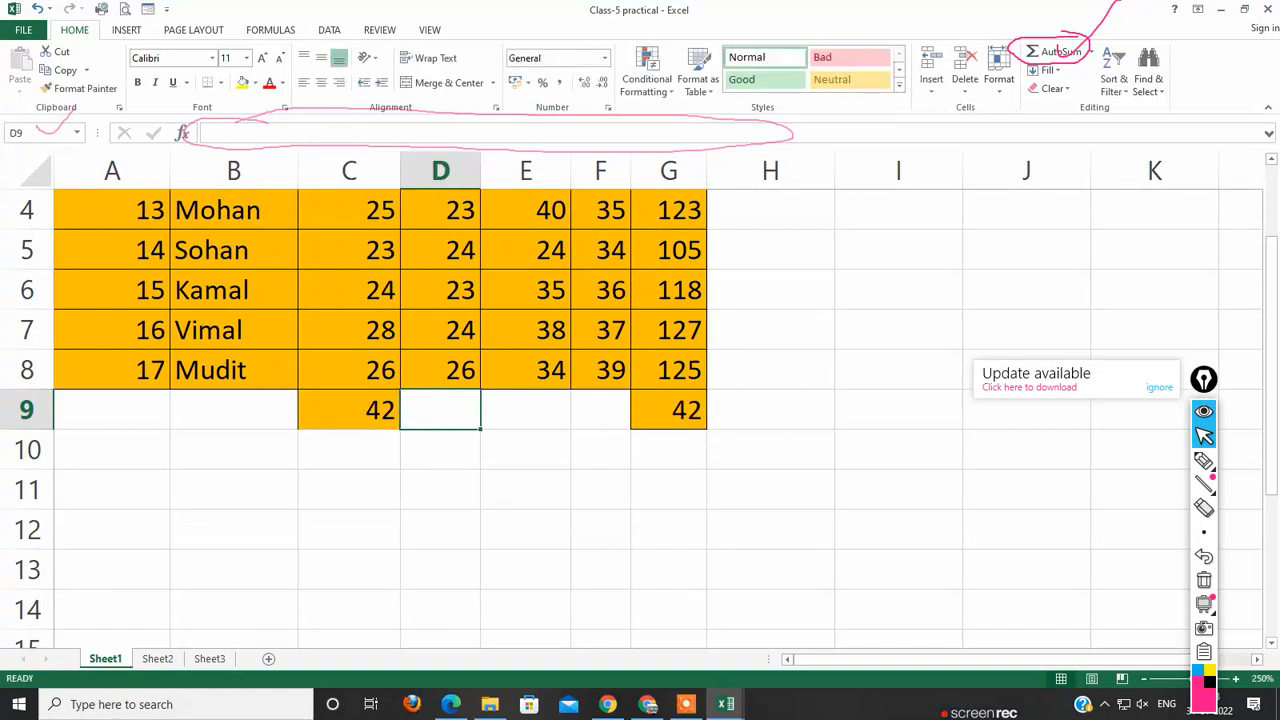
text(45)
key(Tab)
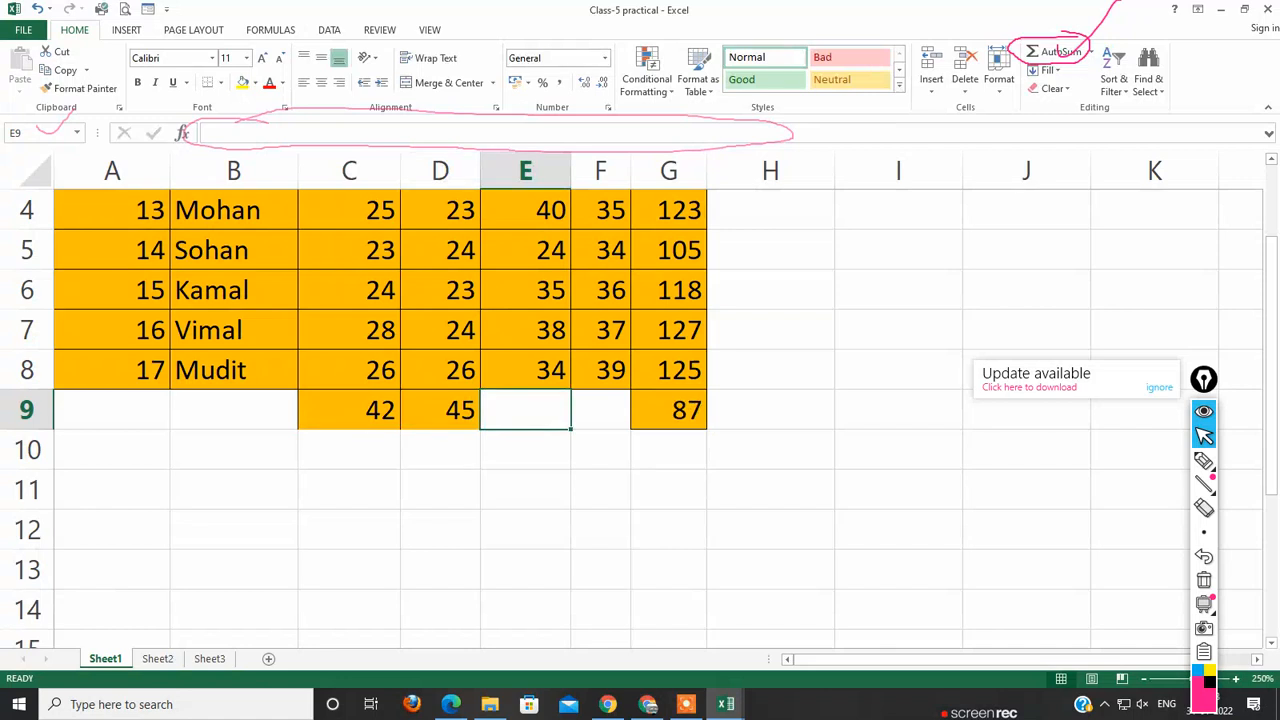
text(84)
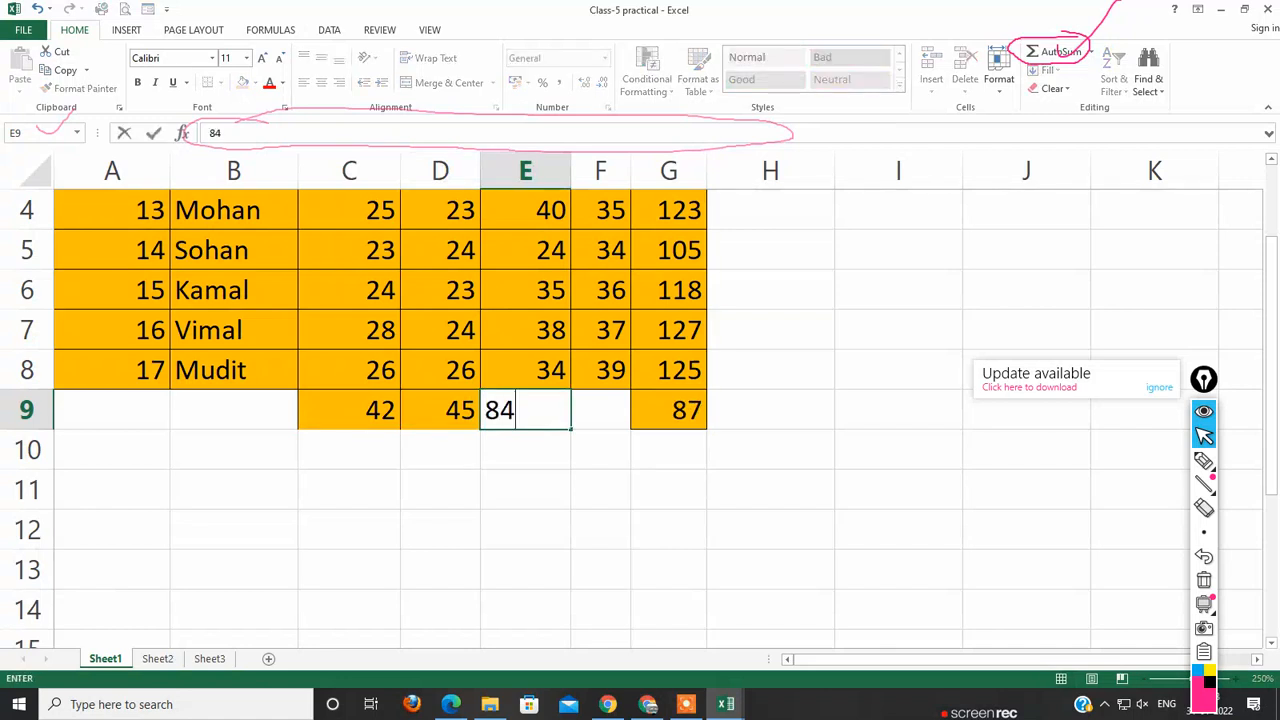
key(BackSpace)
key(BackSpace)
text(40)
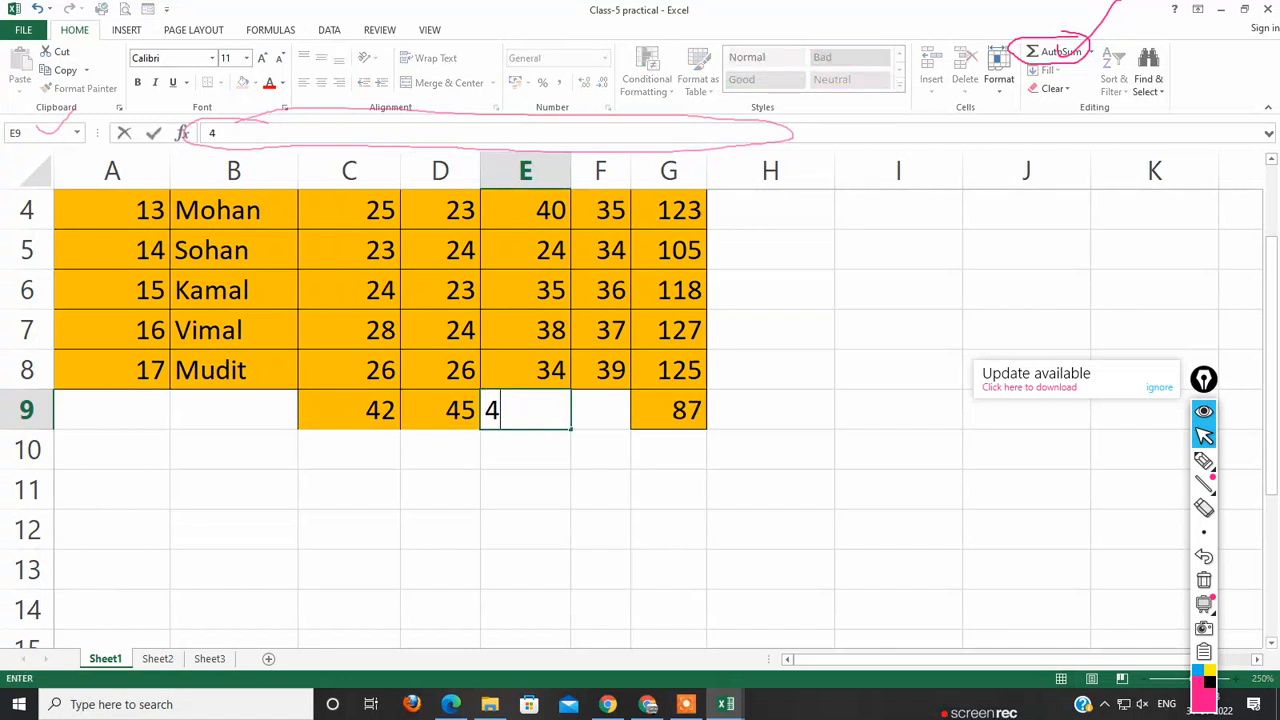
key(Left)
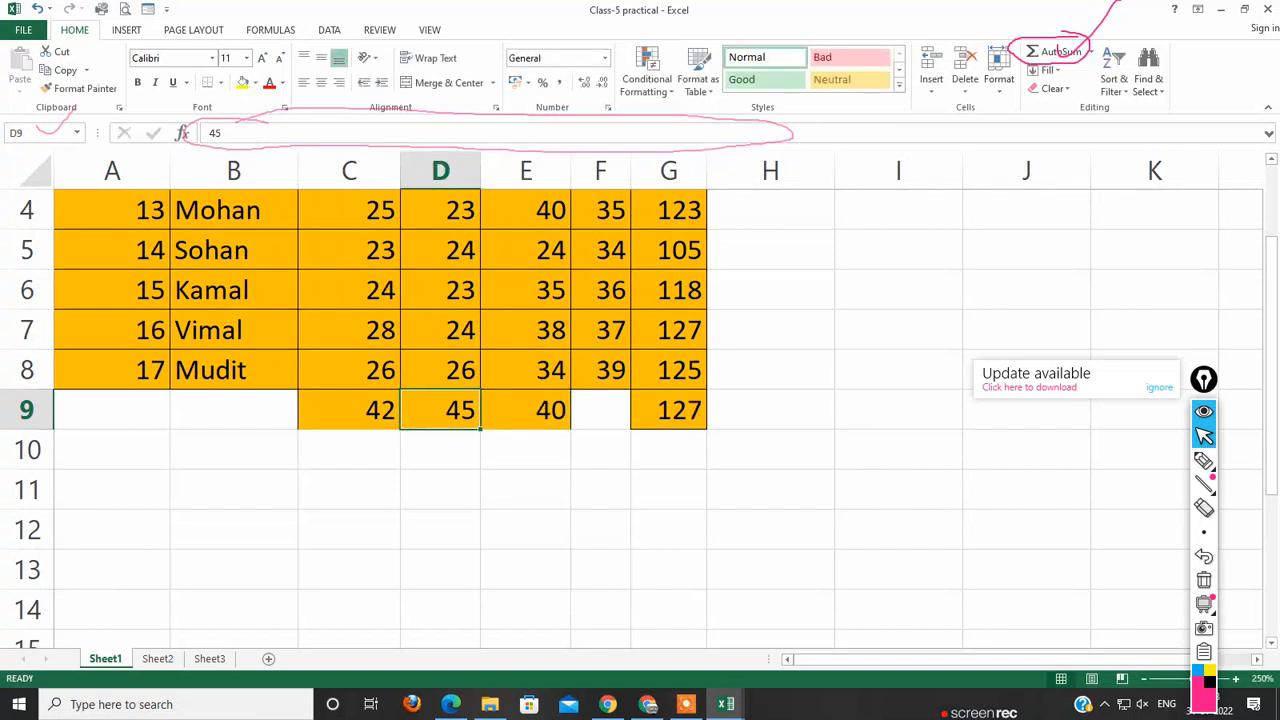
Step: Change the Hindi mark in D9 to 15 and enter 35 as the EVS mark in F9
text(15)
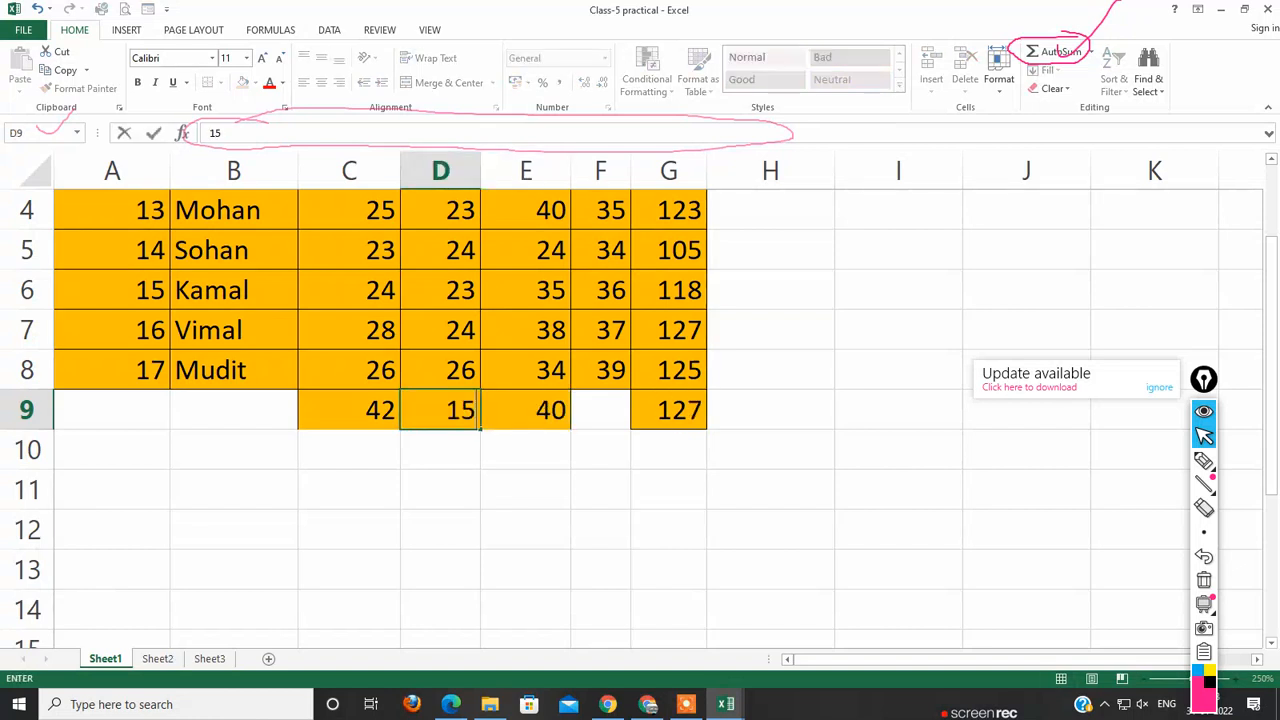
key(Right)
key(Right)
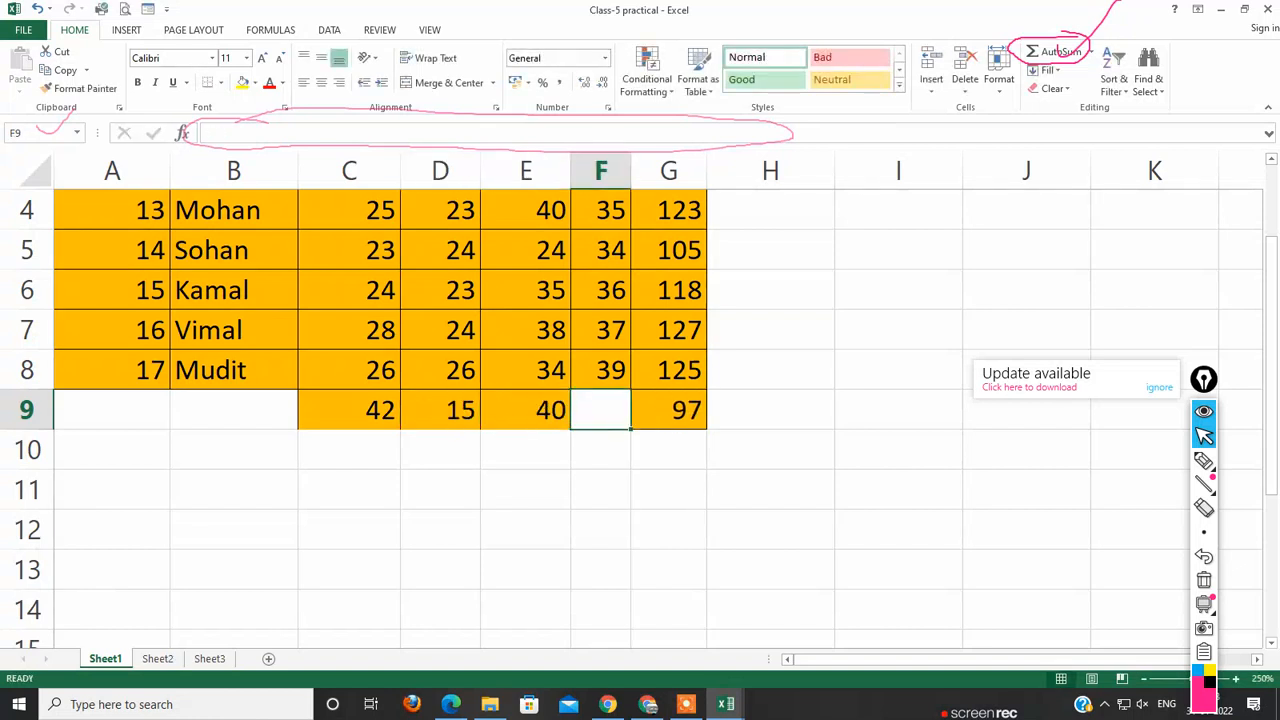
text(35)
key(Return)
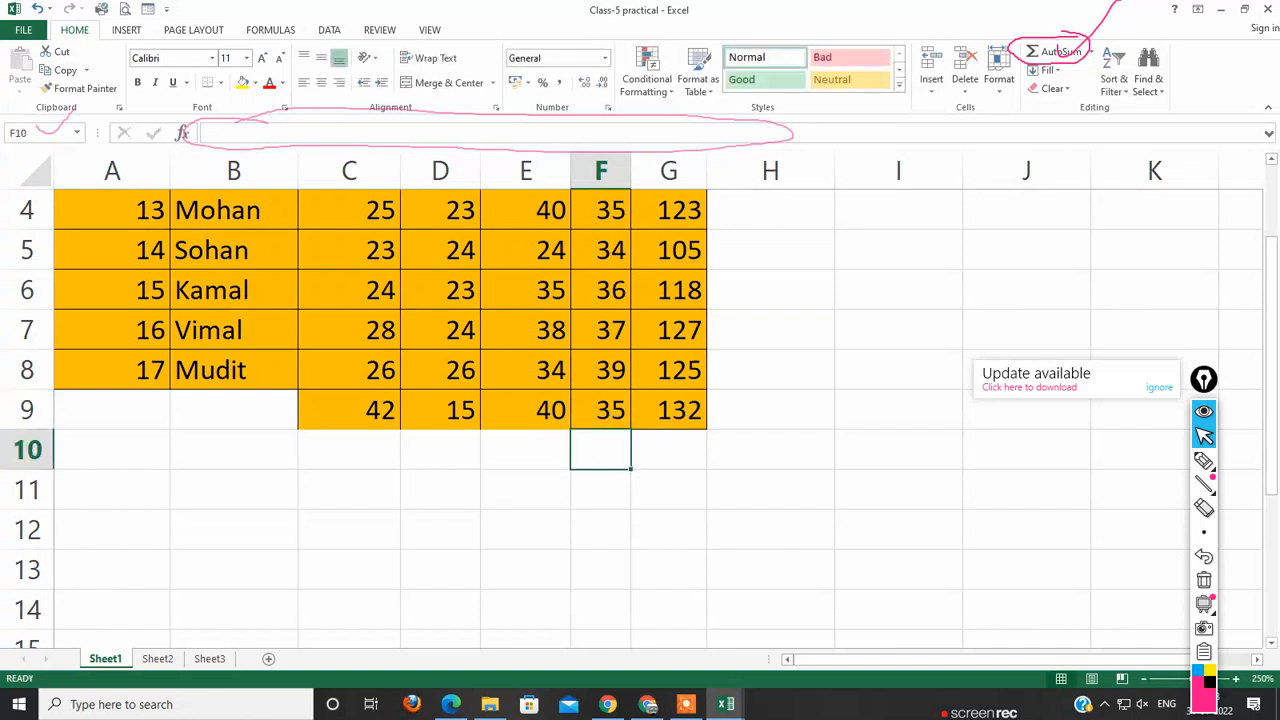
Step: Enter roll number 18 in A9 and the new student's name in B9
click(112, 410)
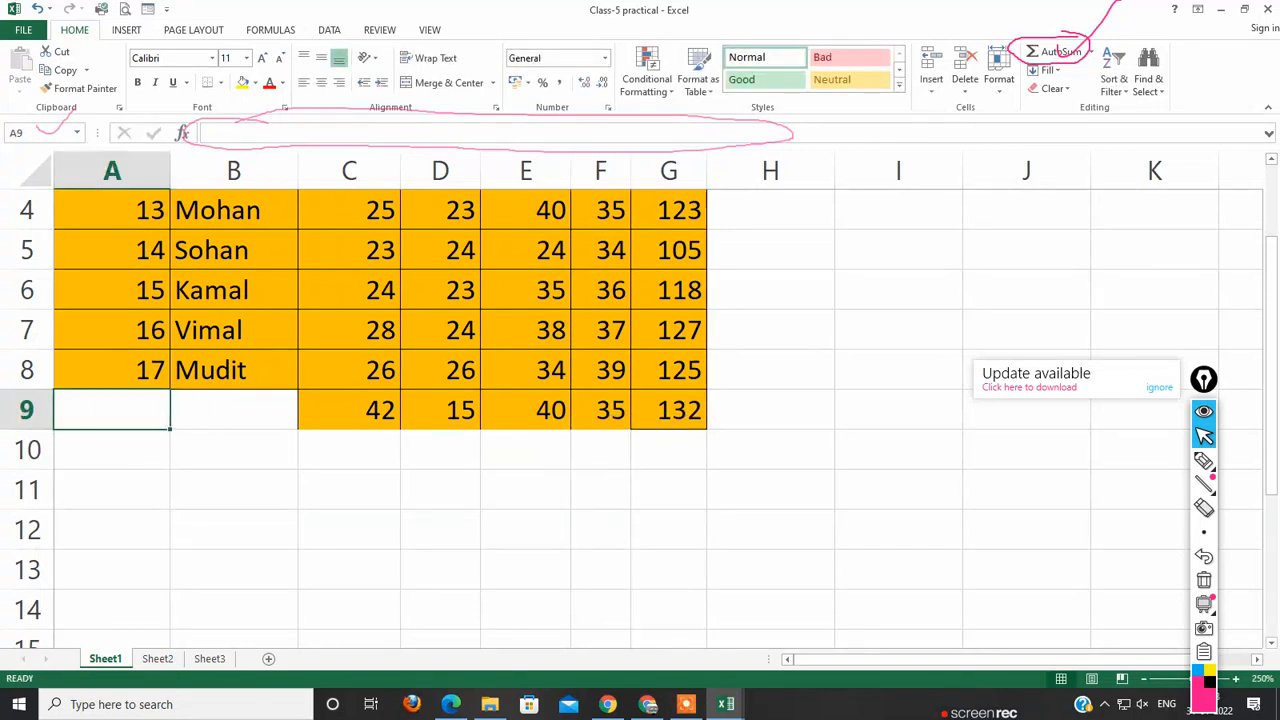
text(17)
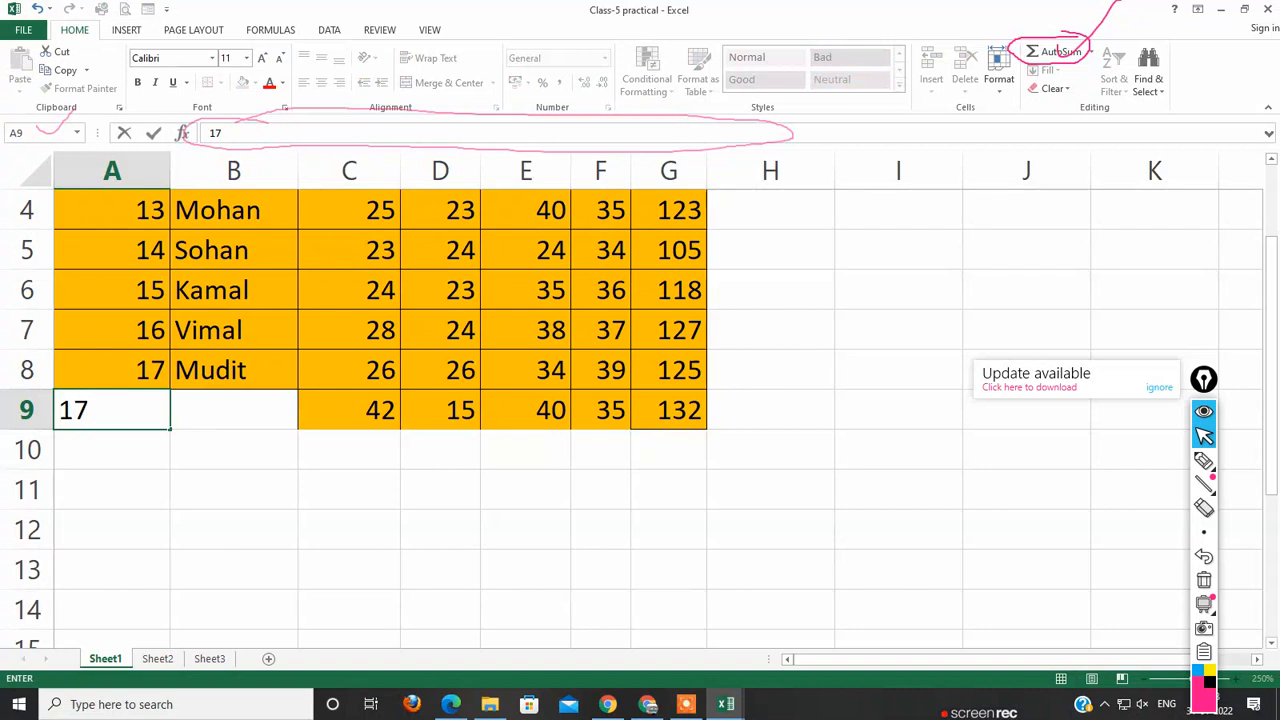
key(BackSpace)
text(8)
key(Tab)
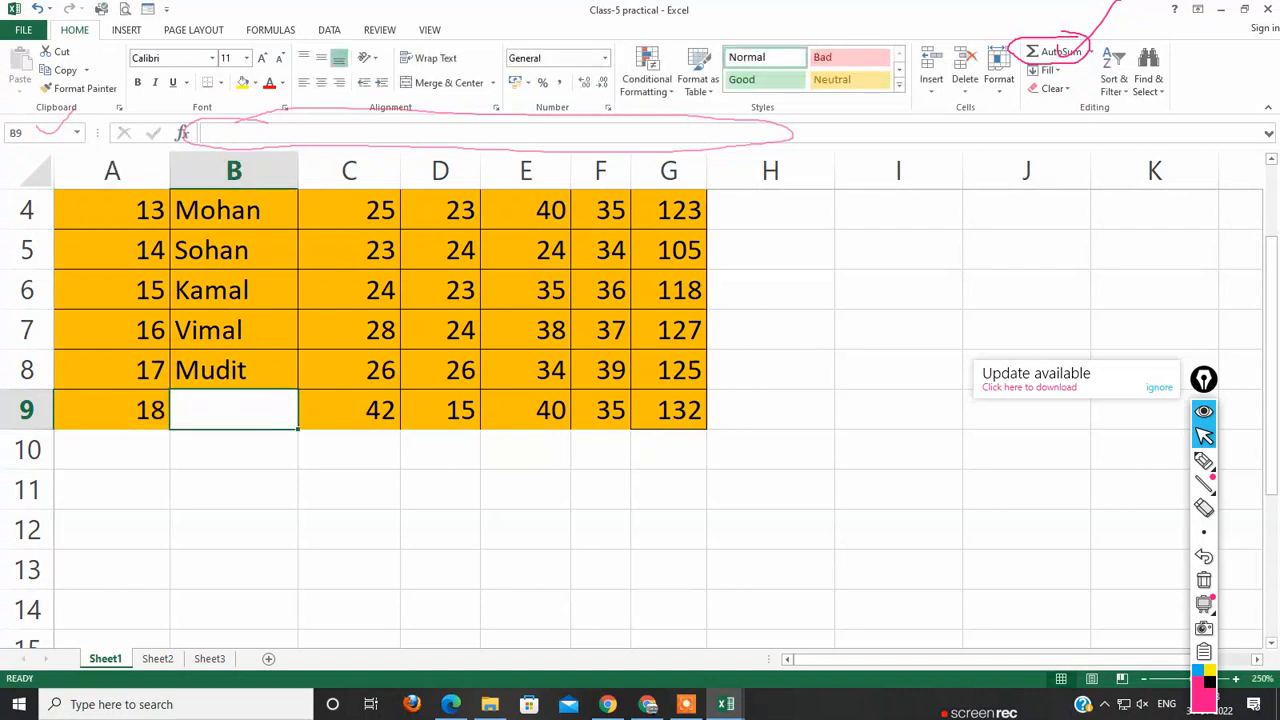
text(Naman)
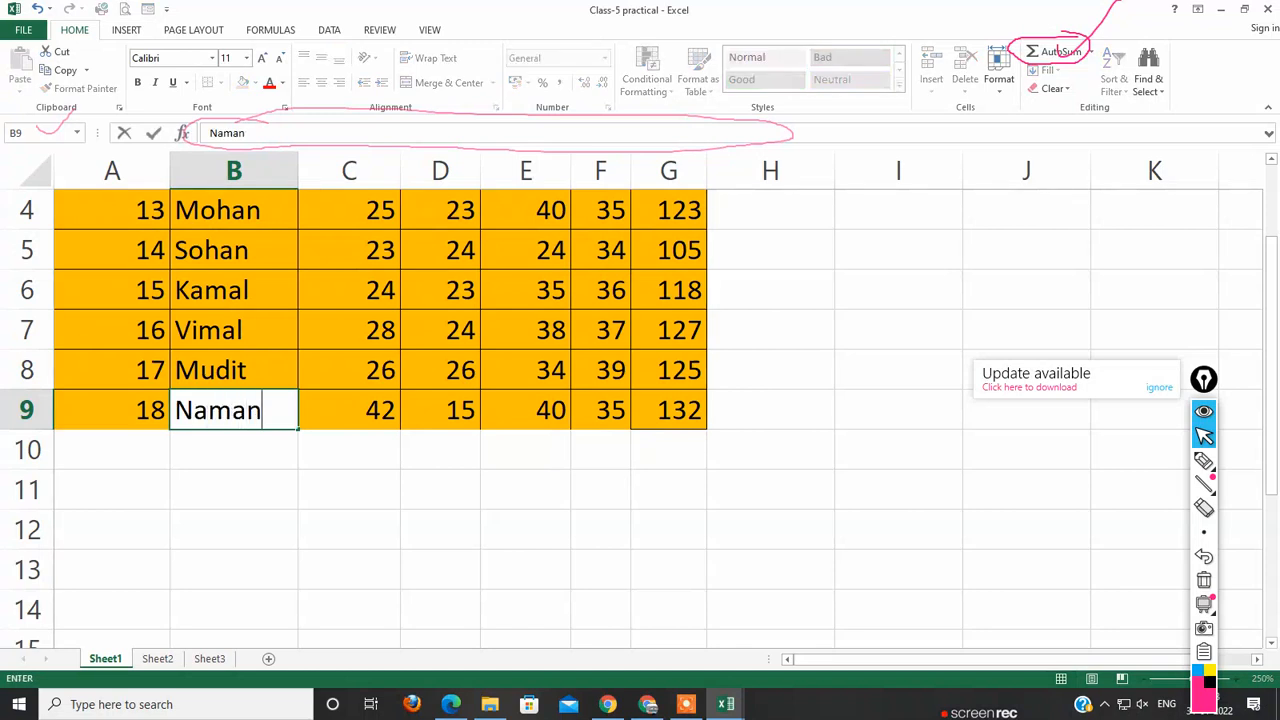
click(112, 490)
scroll(640, 410, up, 1)
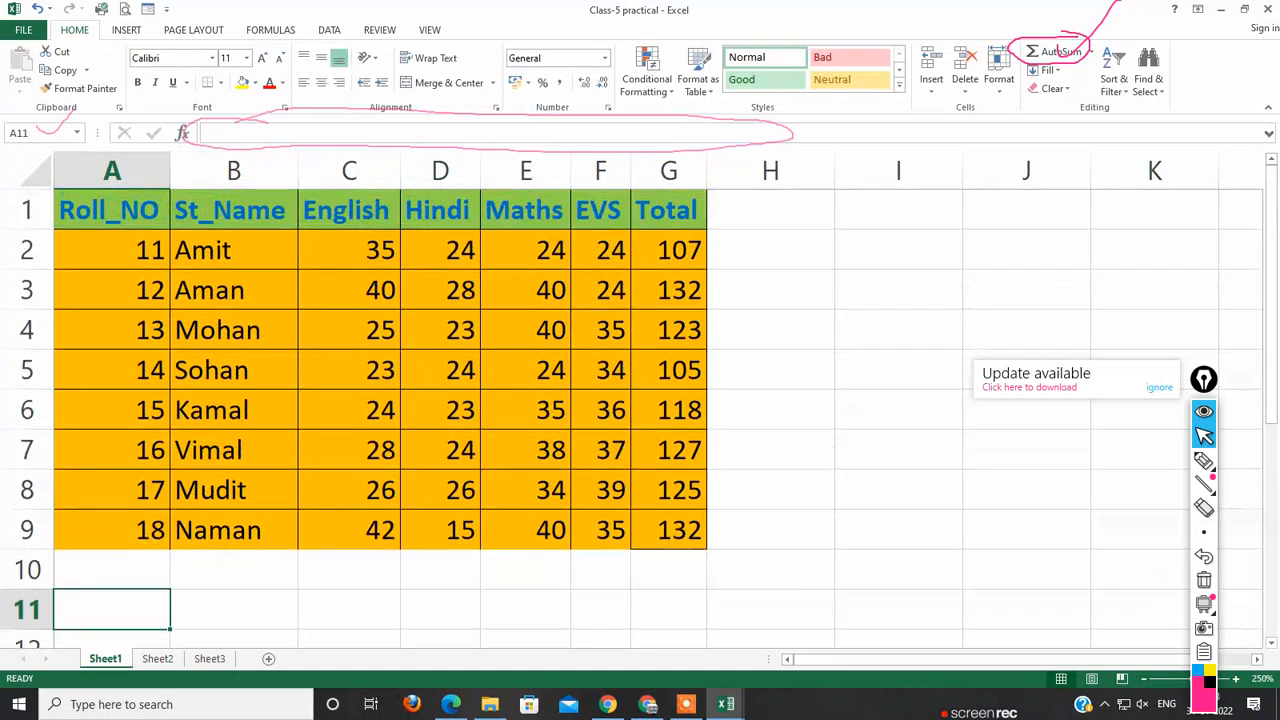
scroll(640, 410, down, 1)
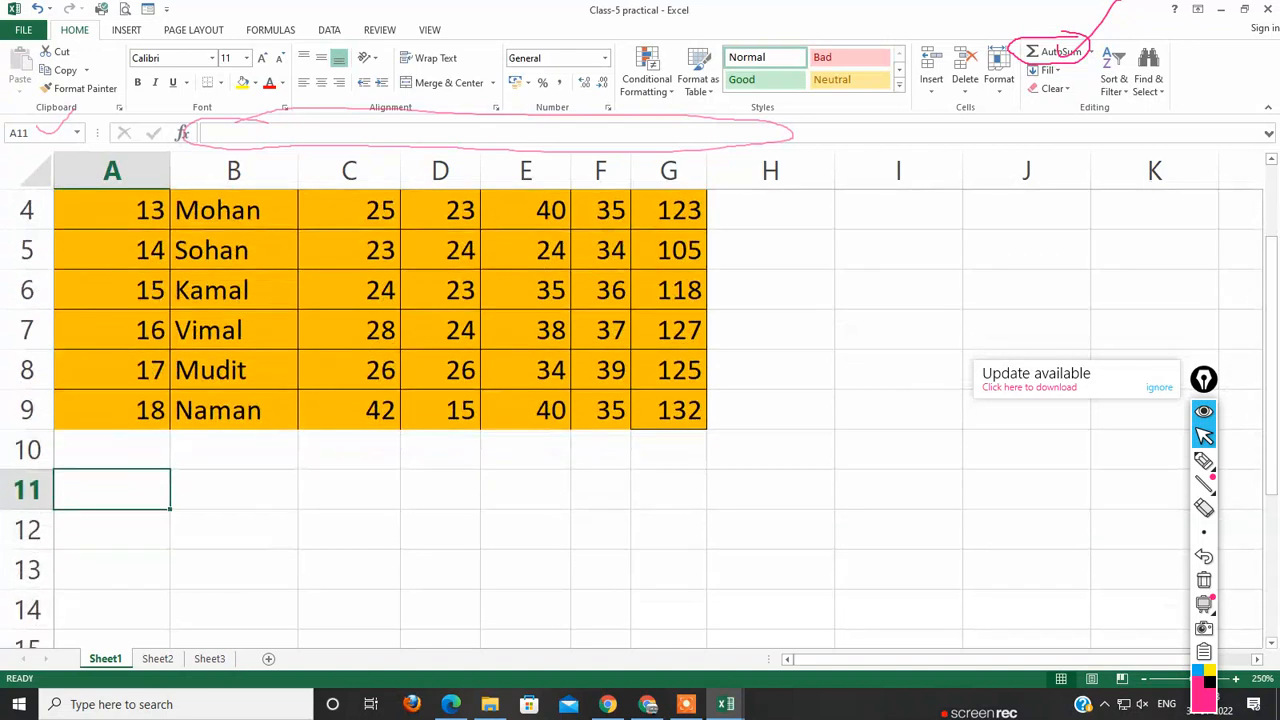
scroll(640, 410, up, 1)
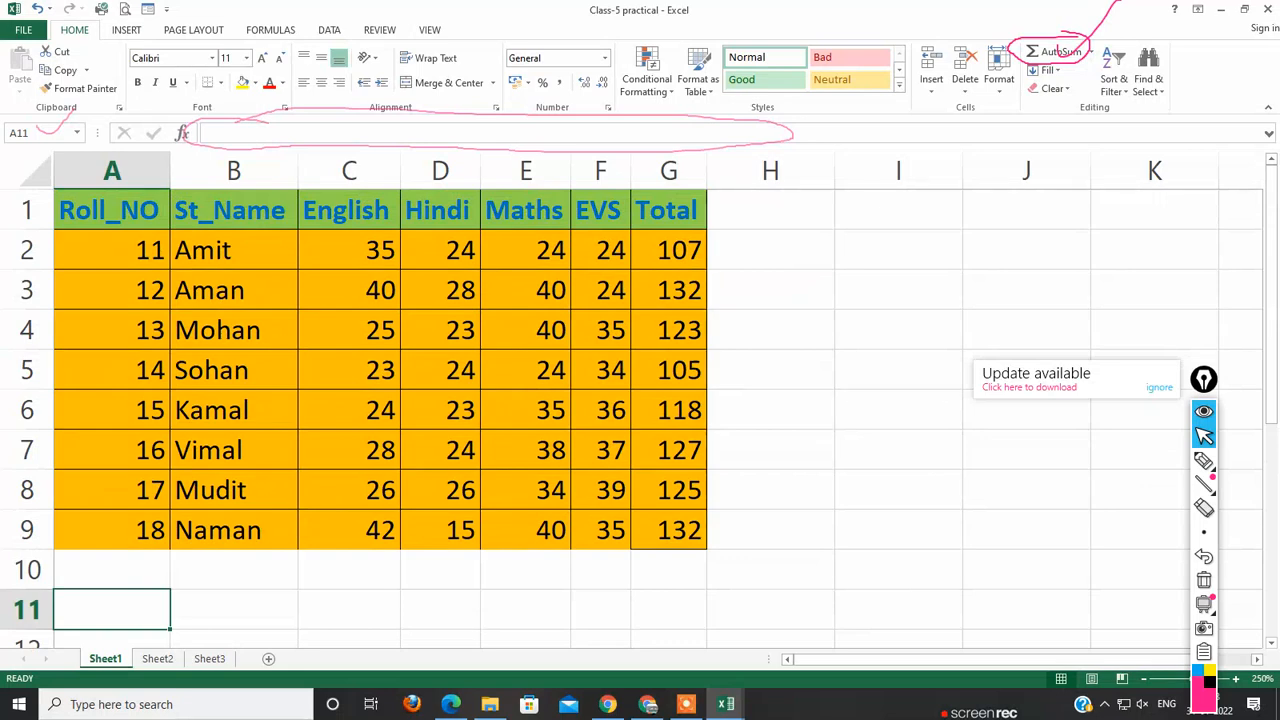
click(686, 704)
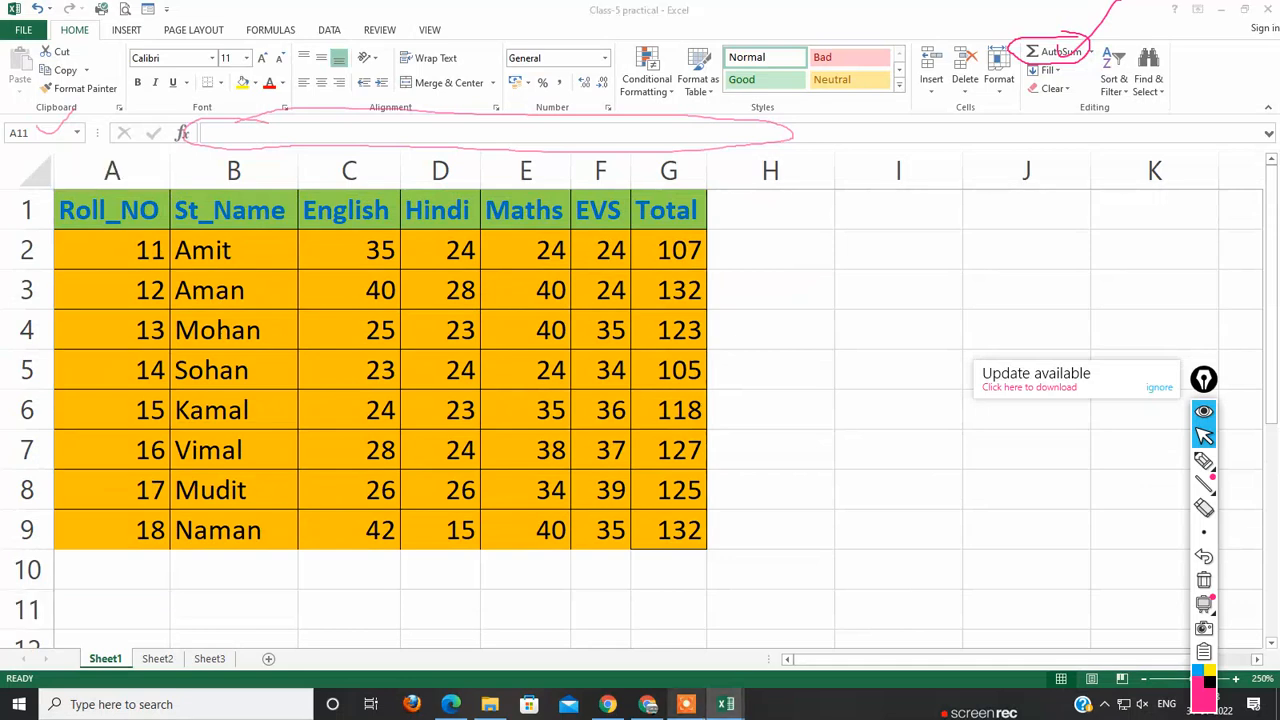
drag(995, 650, 932, 501)
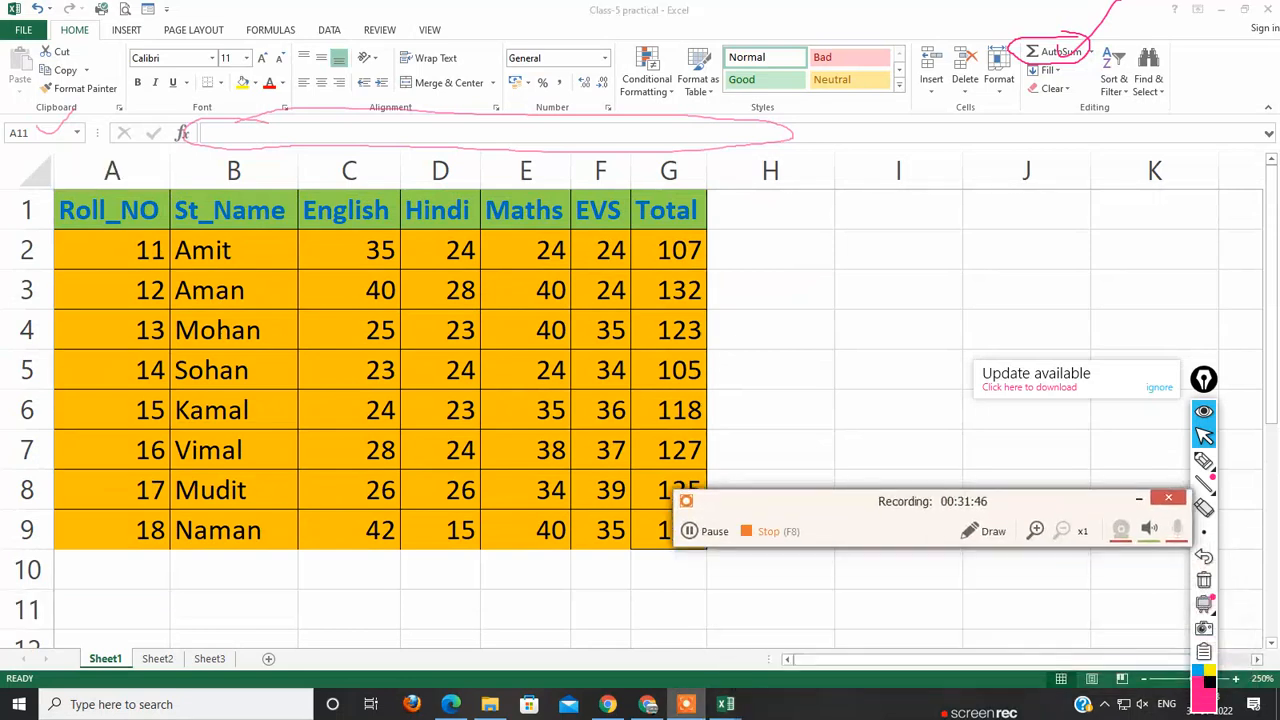